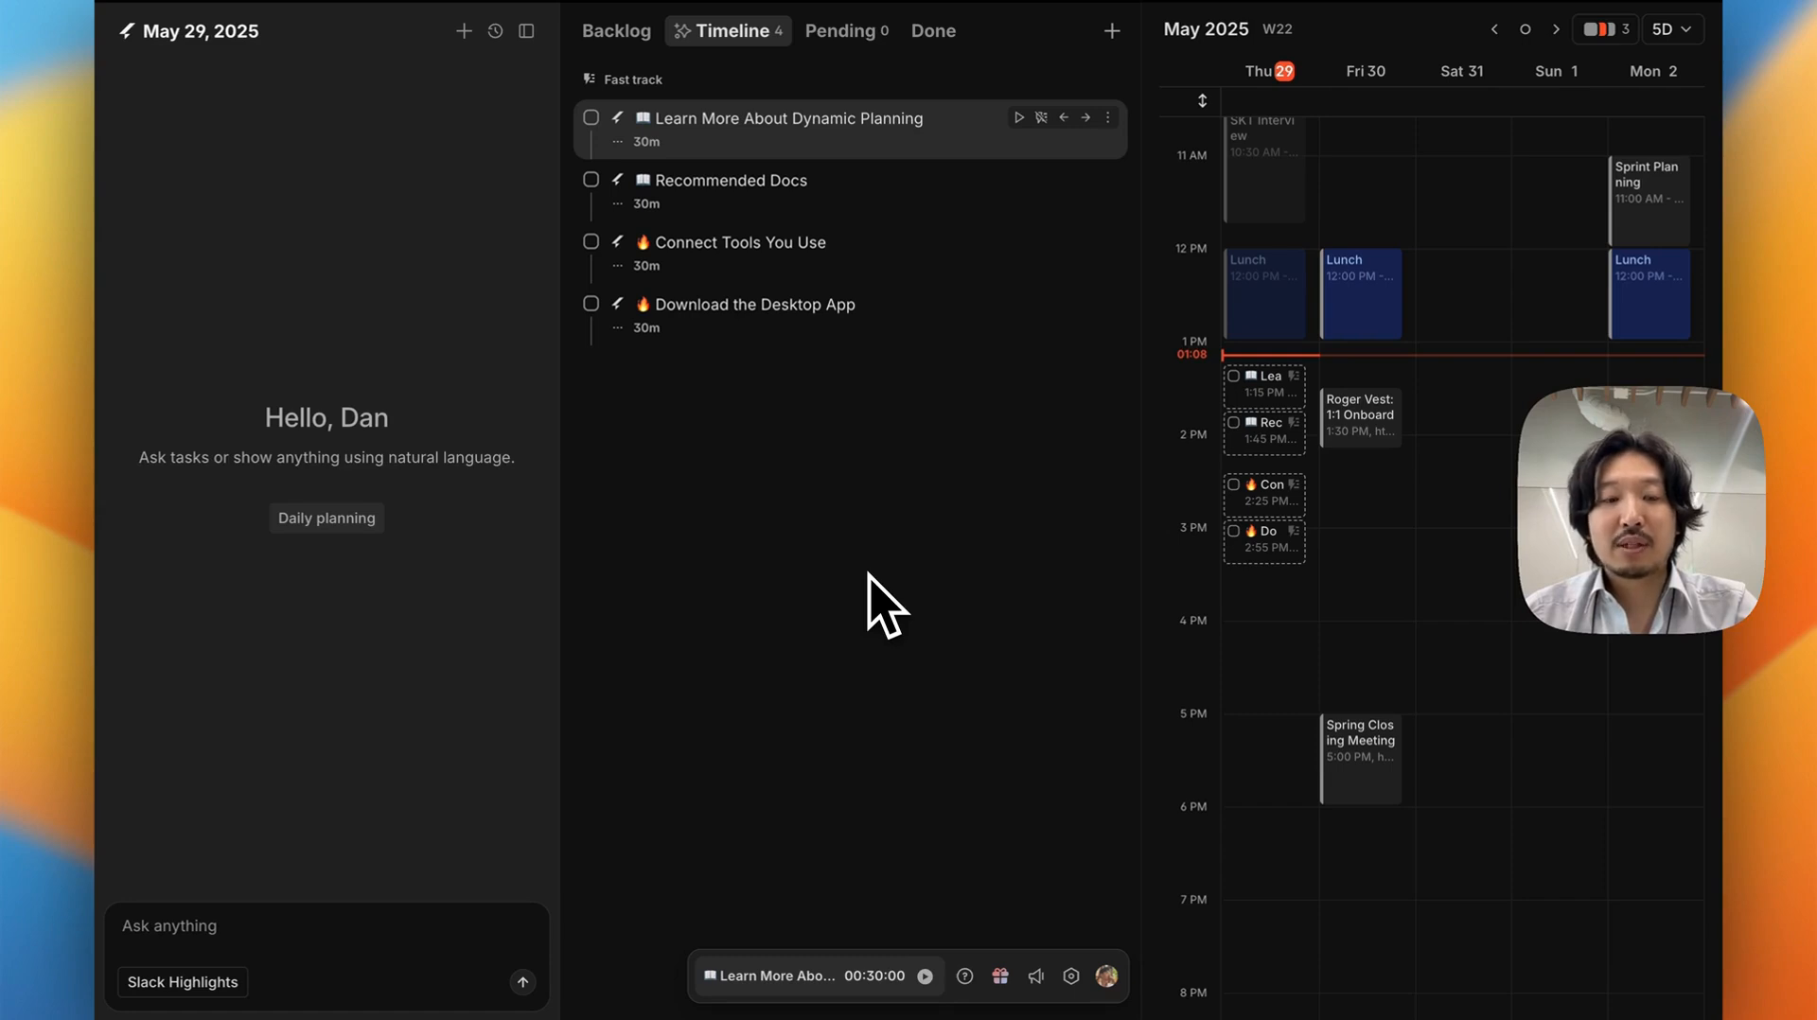
# Hide and restore the AI chat, the task timeline and the calendar panels one after another
pyautogui.hotkey('shift', 'a')
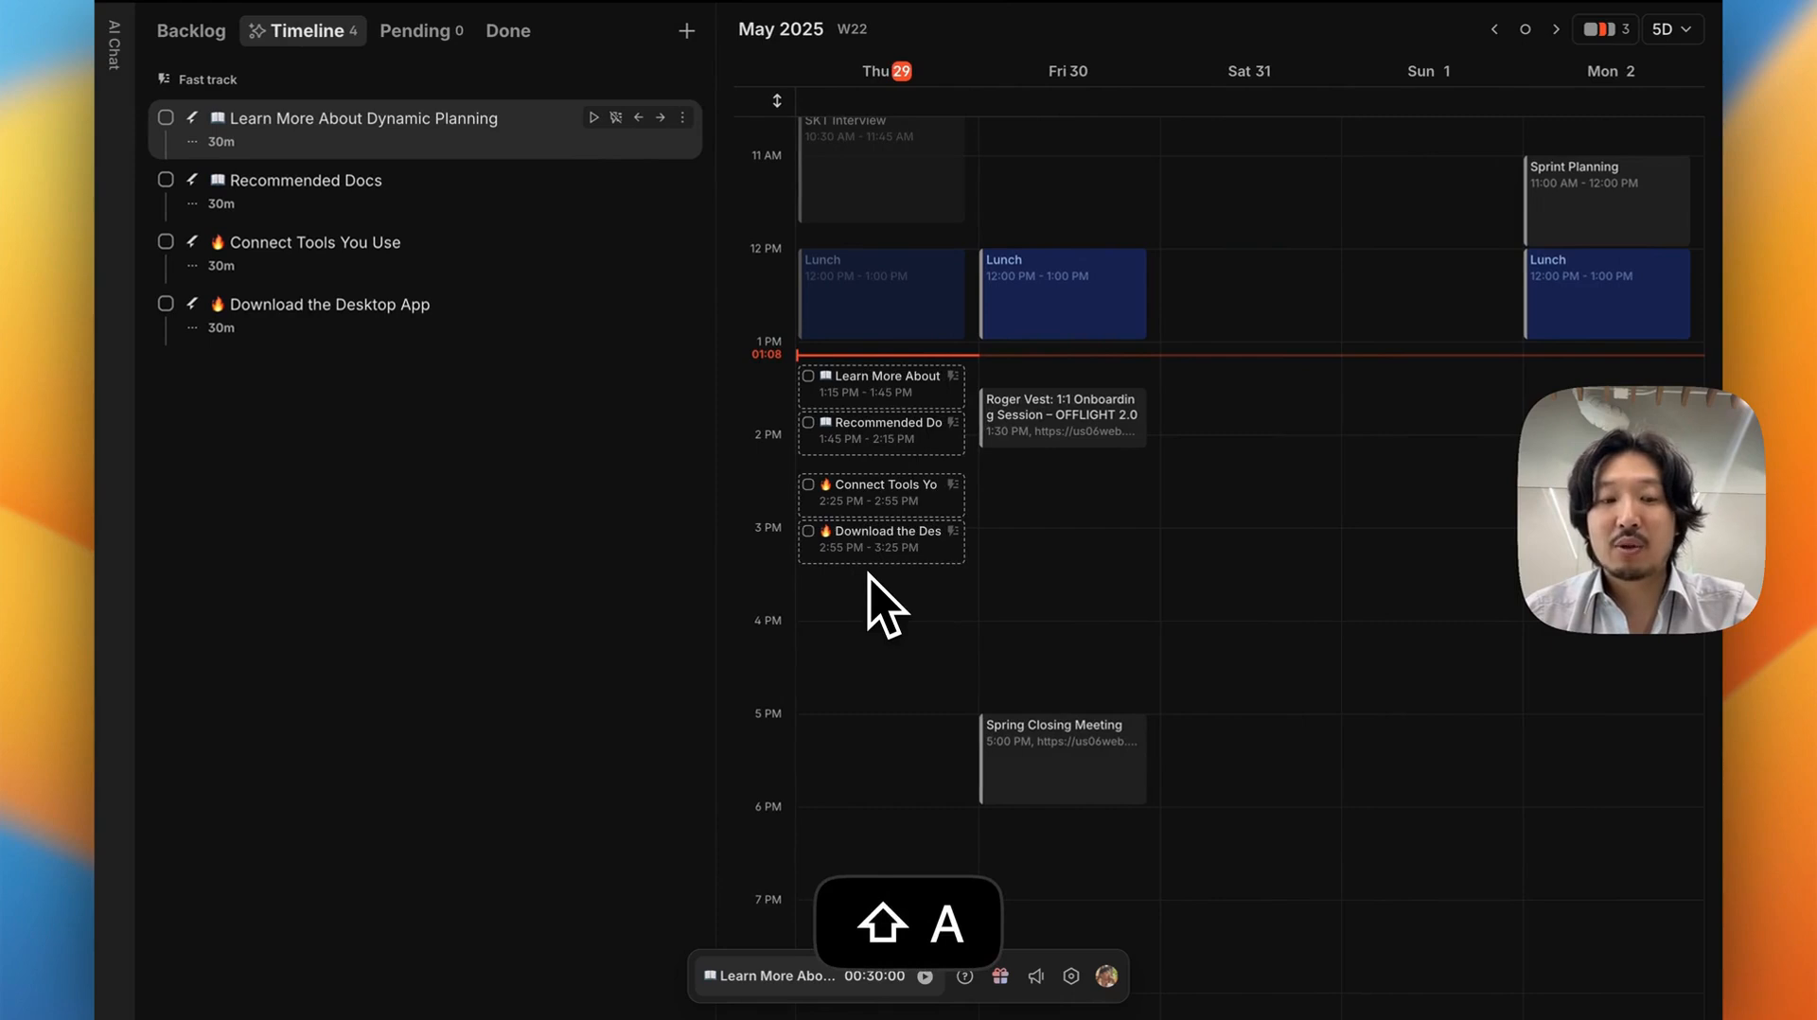
pyautogui.hotkey('shift', 'a')
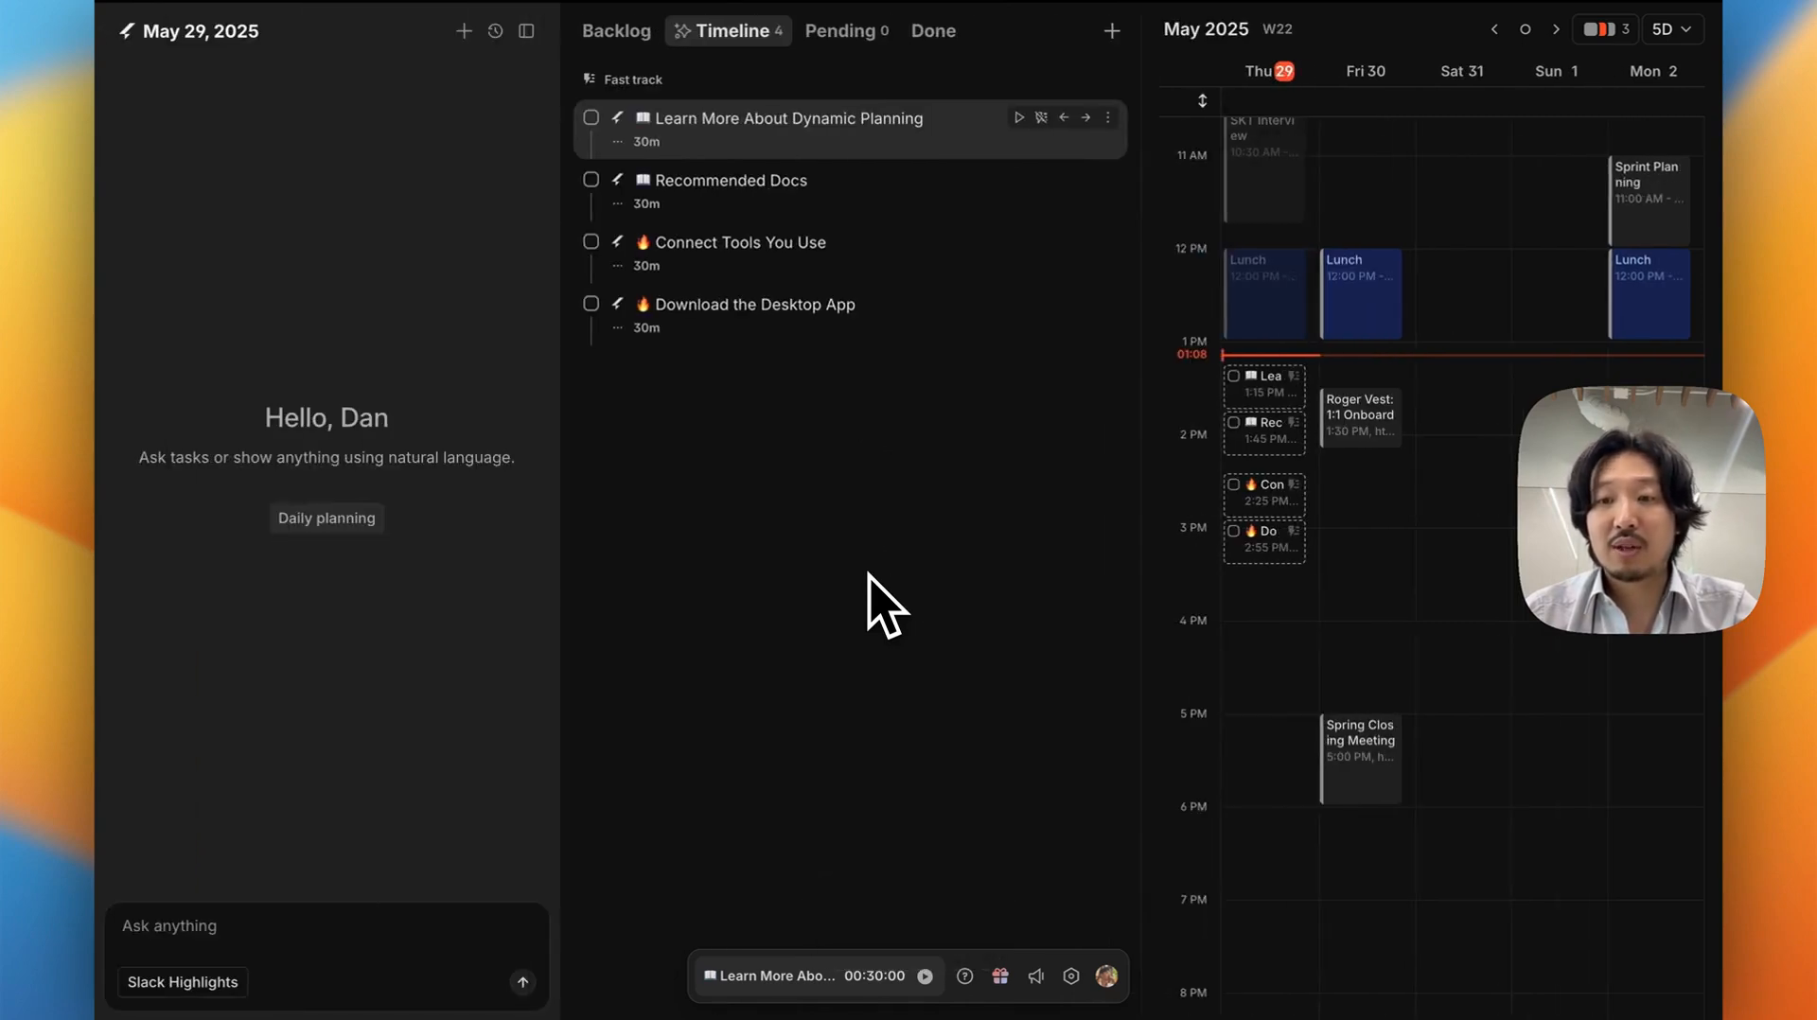
pyautogui.hotkey('shift', 's')
pyautogui.hotkey('shift', 's')
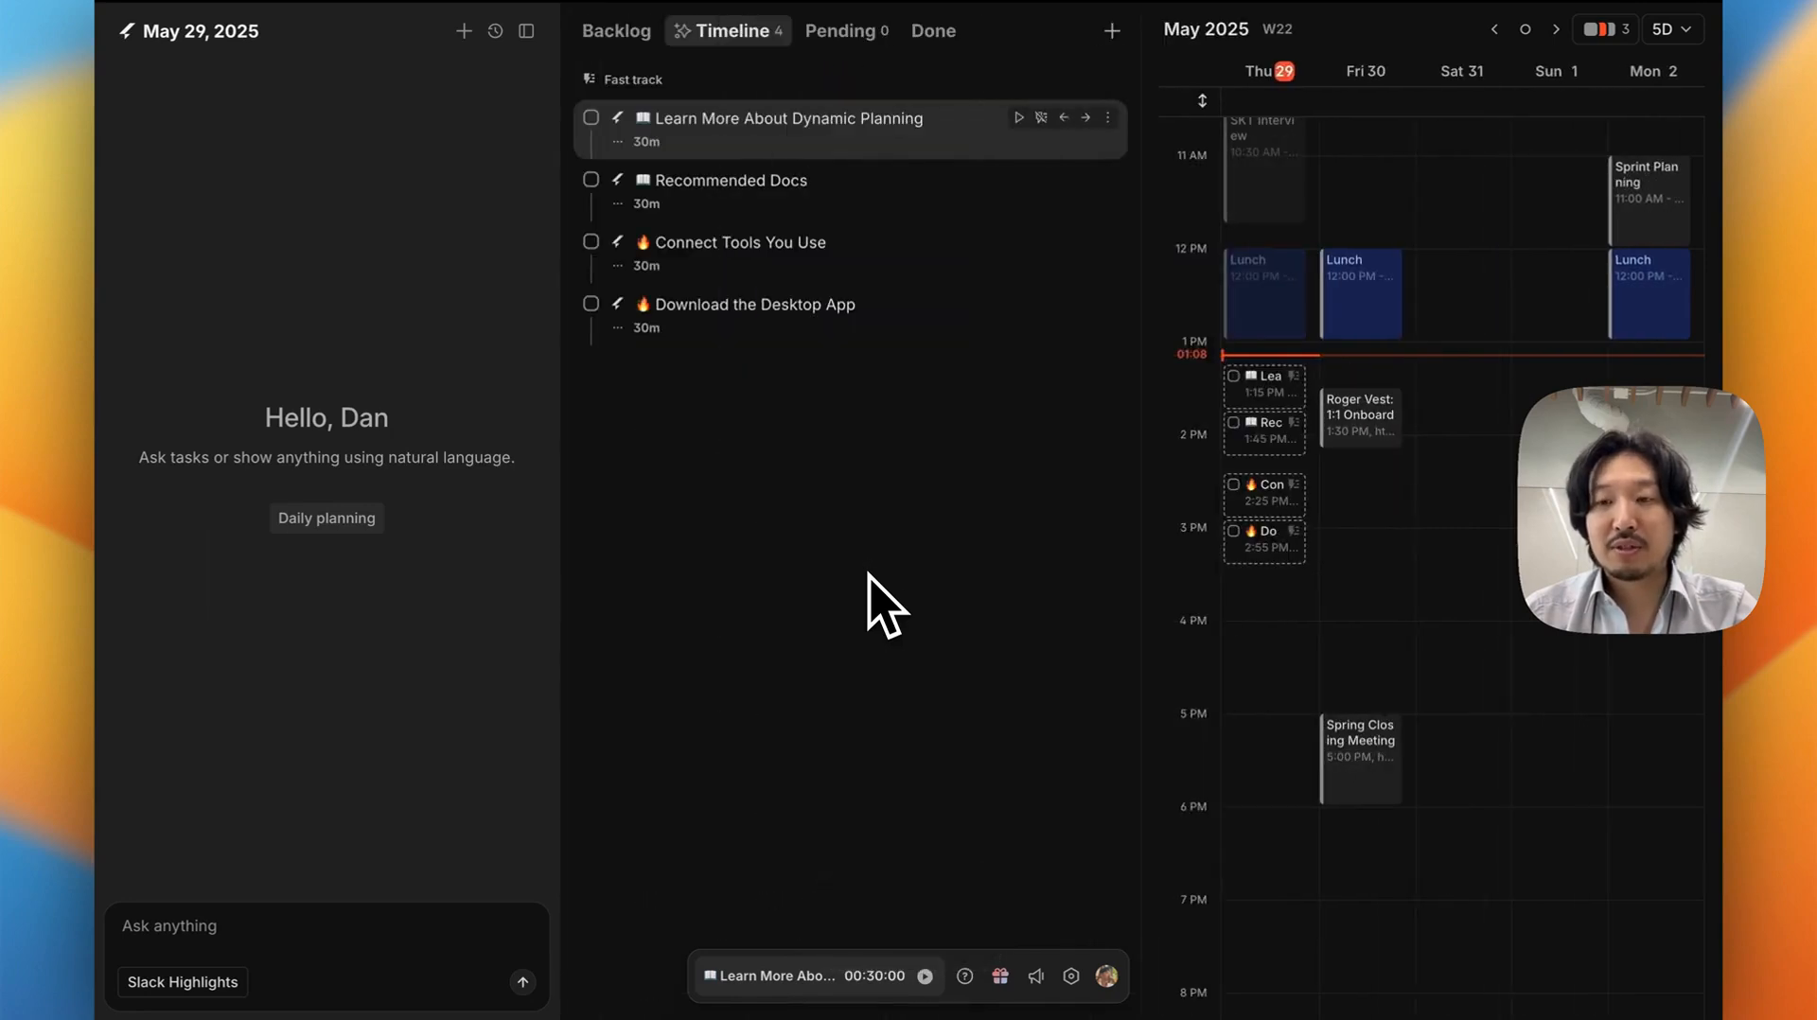
pyautogui.hotkey('shift', 'd')
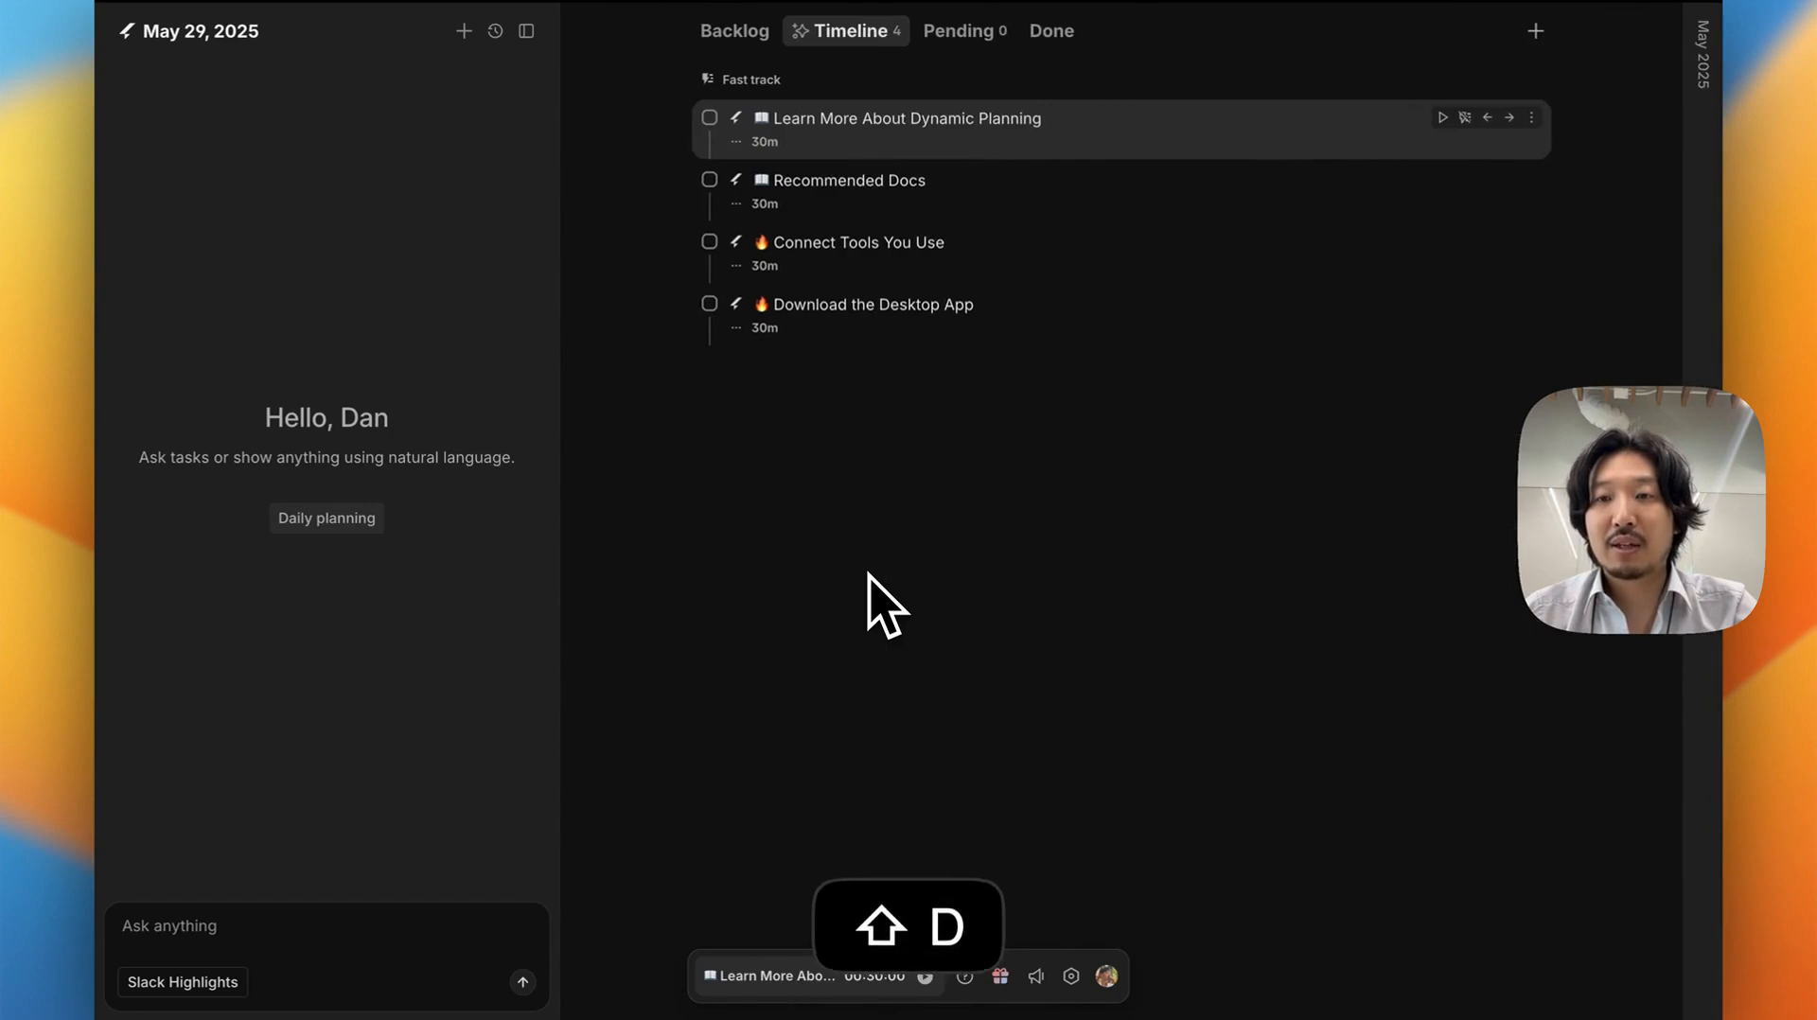
pyautogui.hotkey('shift', 'd')
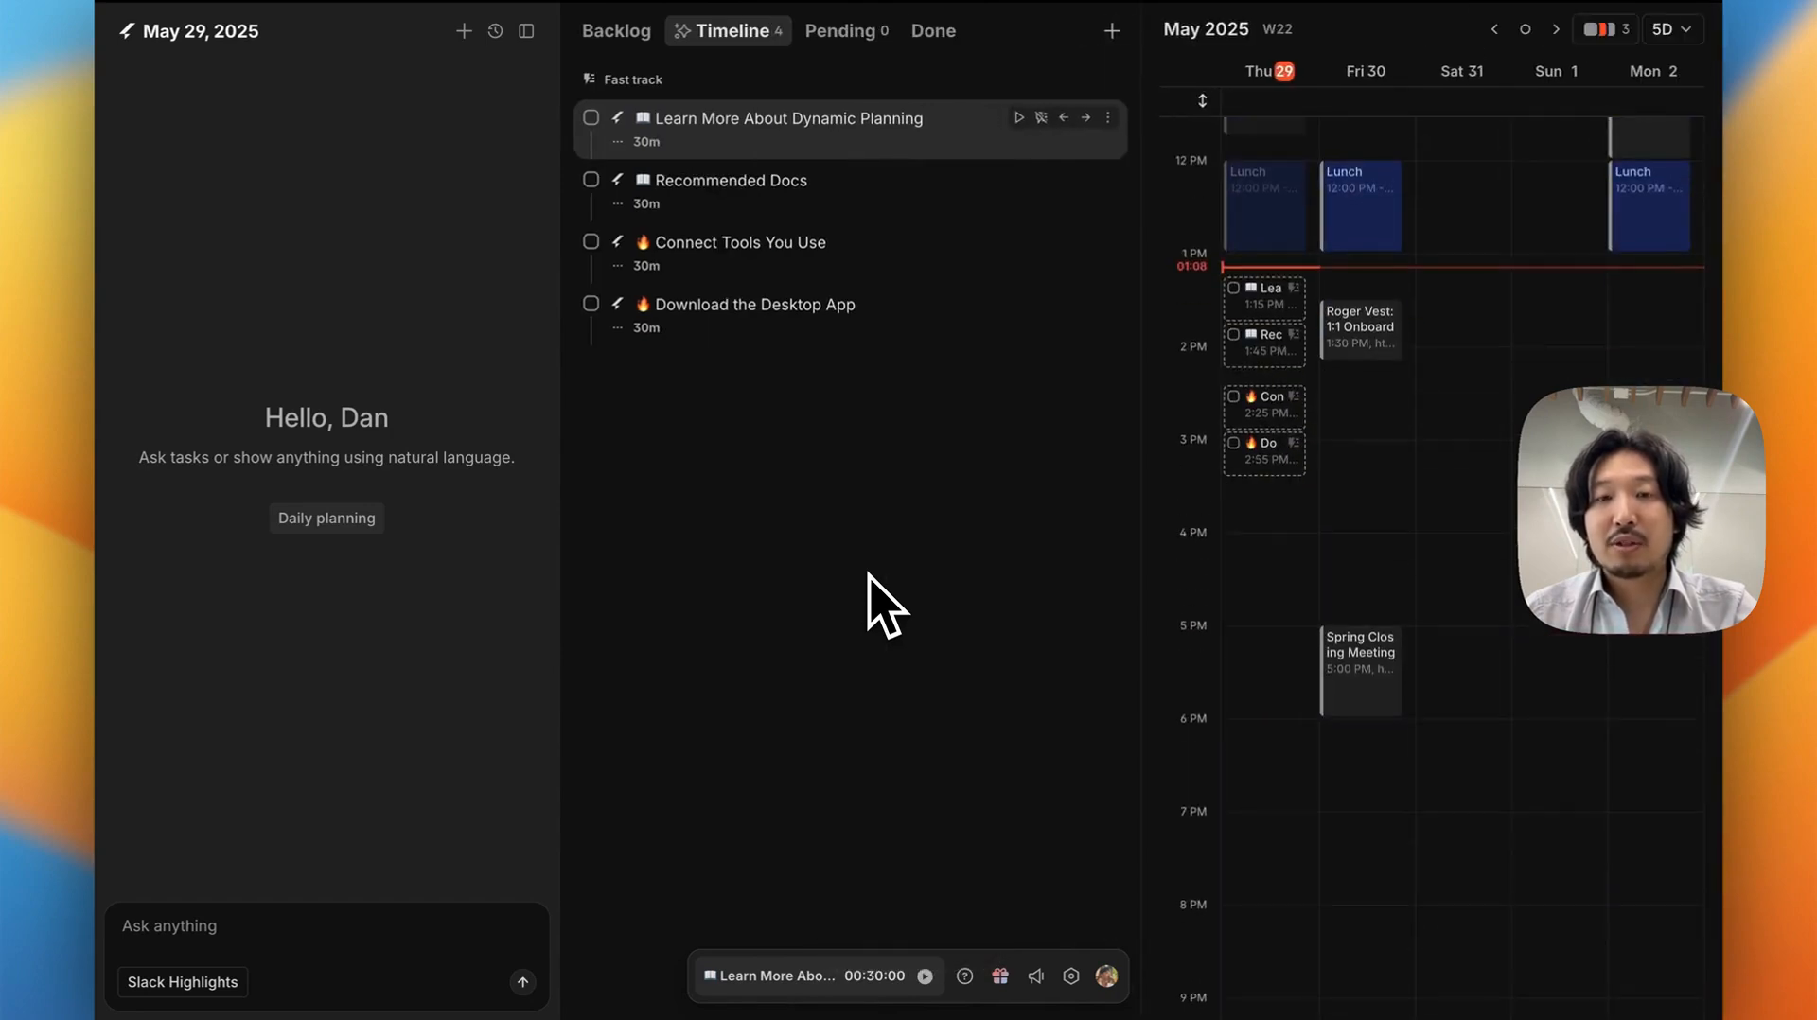
# Collapse the AI chat and the task timeline to show only the calendar, and restore both panels
pyautogui.hotkey('shift', 'a')
pyautogui.hotkey('shift', 's')
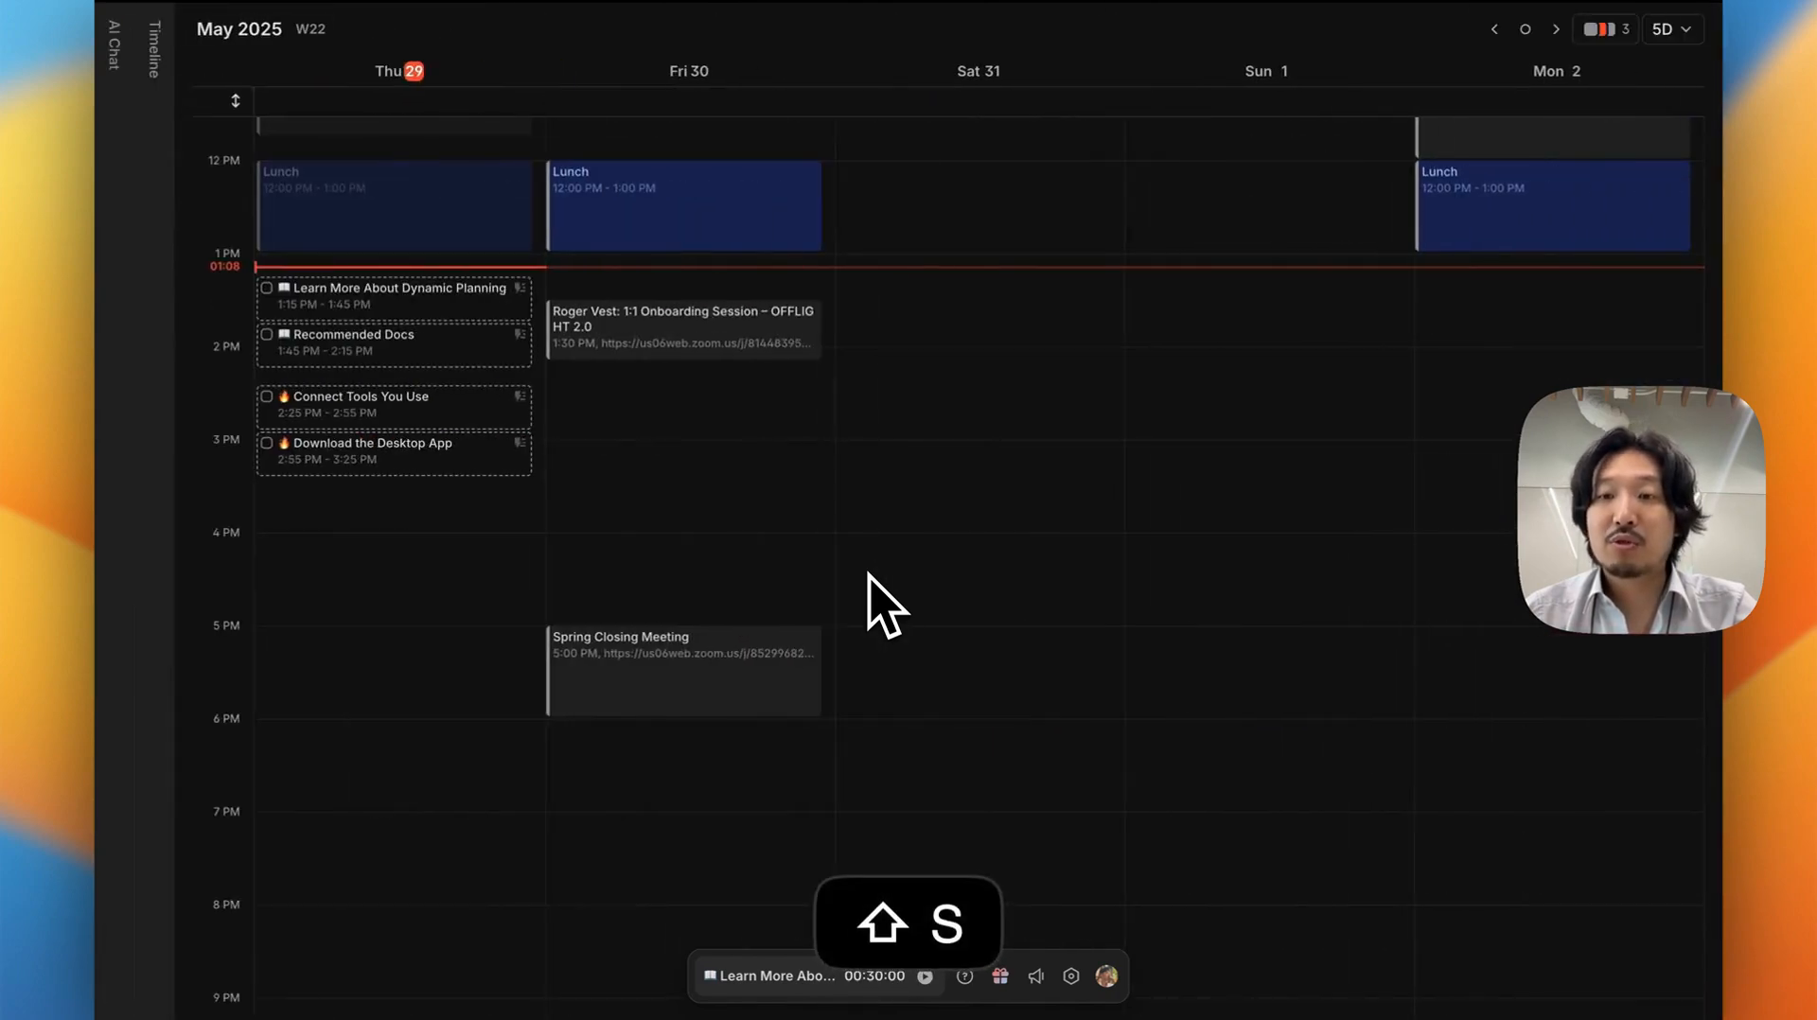
pyautogui.hotkey('shift', 'a')
pyautogui.hotkey('shift', 'a')
pyautogui.hotkey('shift', 'a')
pyautogui.hotkey('shift', 's')
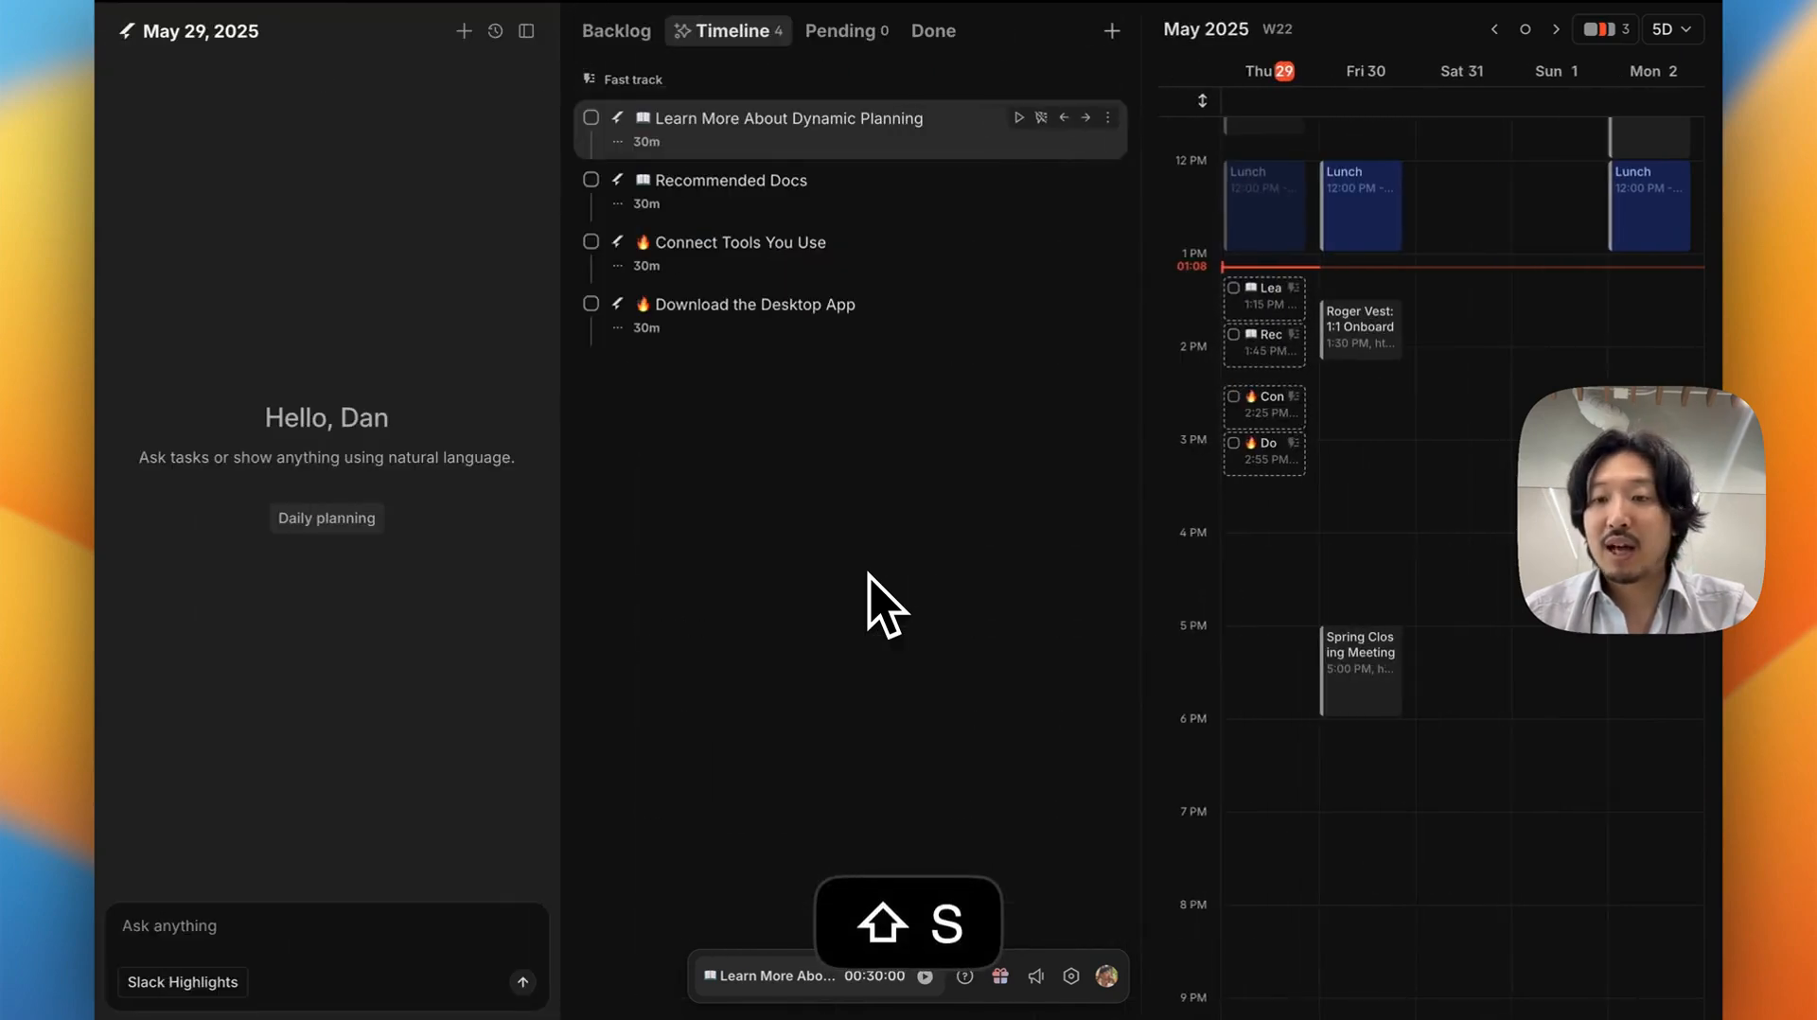
# Collapse the calendar, AI chat and timeline to reveal the clock screen, and bring all three panels back
pyautogui.hotkey('shift', 'd')
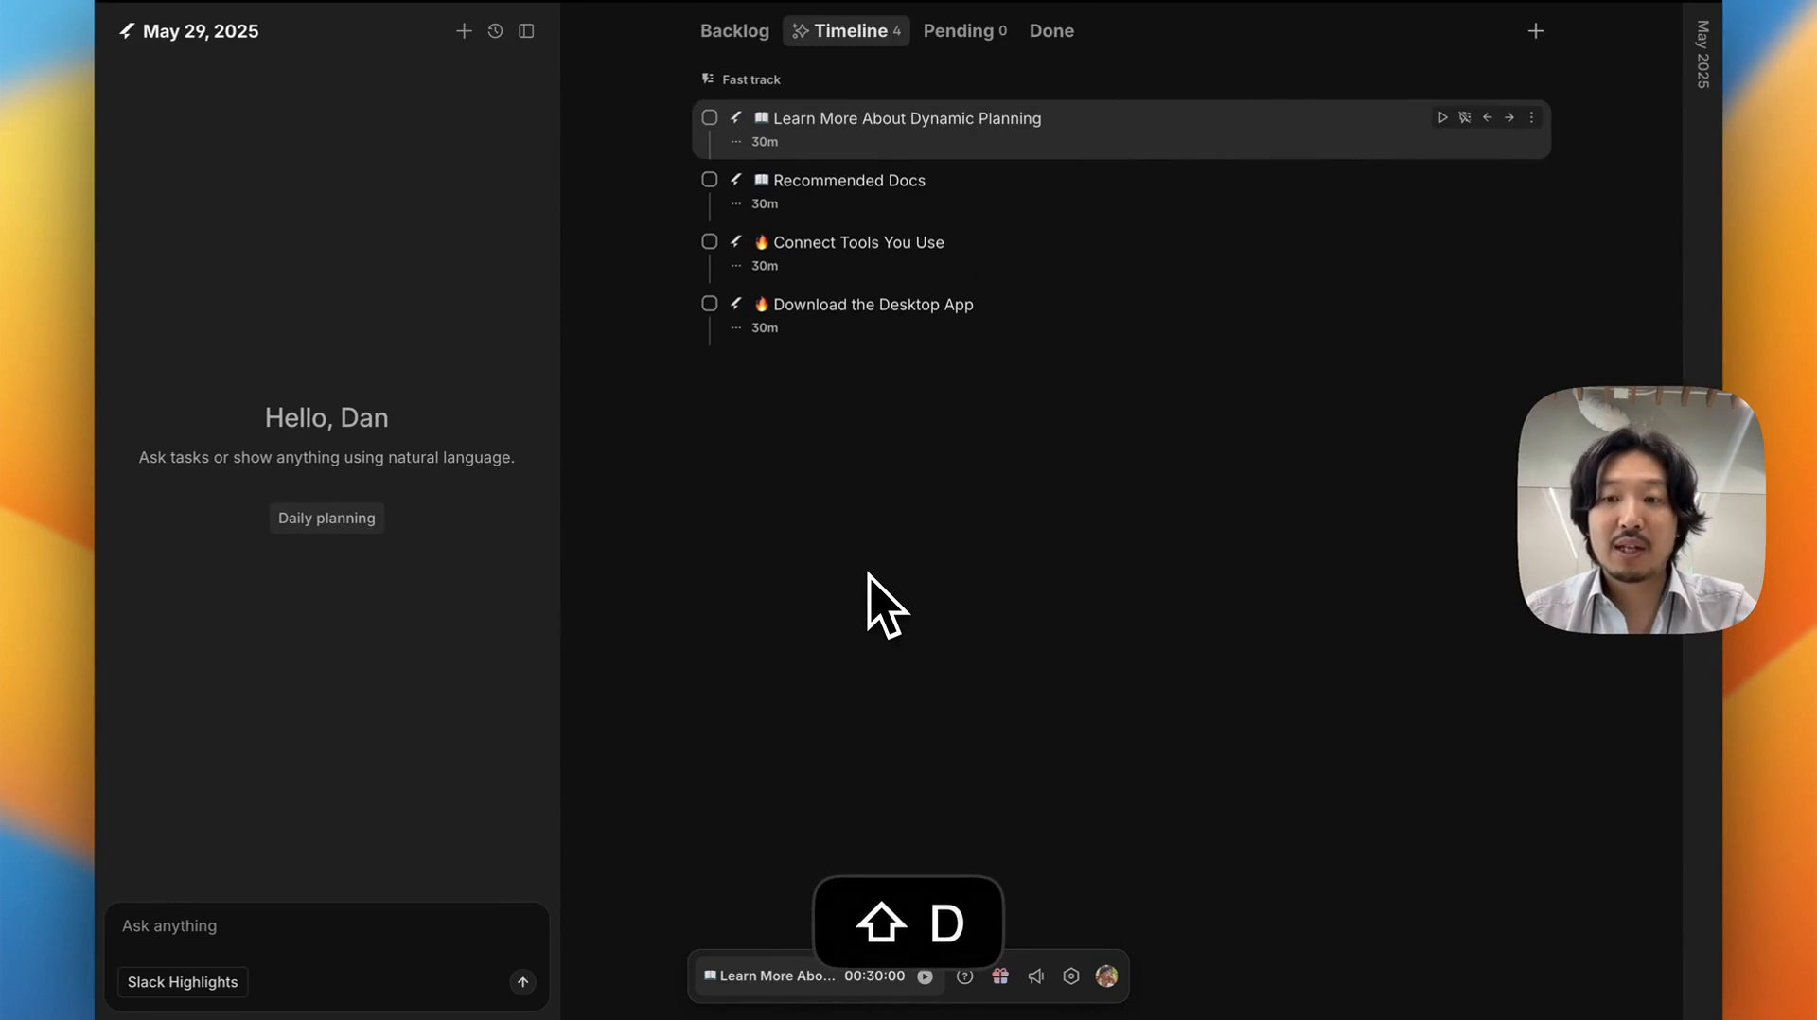
pyautogui.hotkey('shift', 'a')
pyautogui.hotkey('shift', 's')
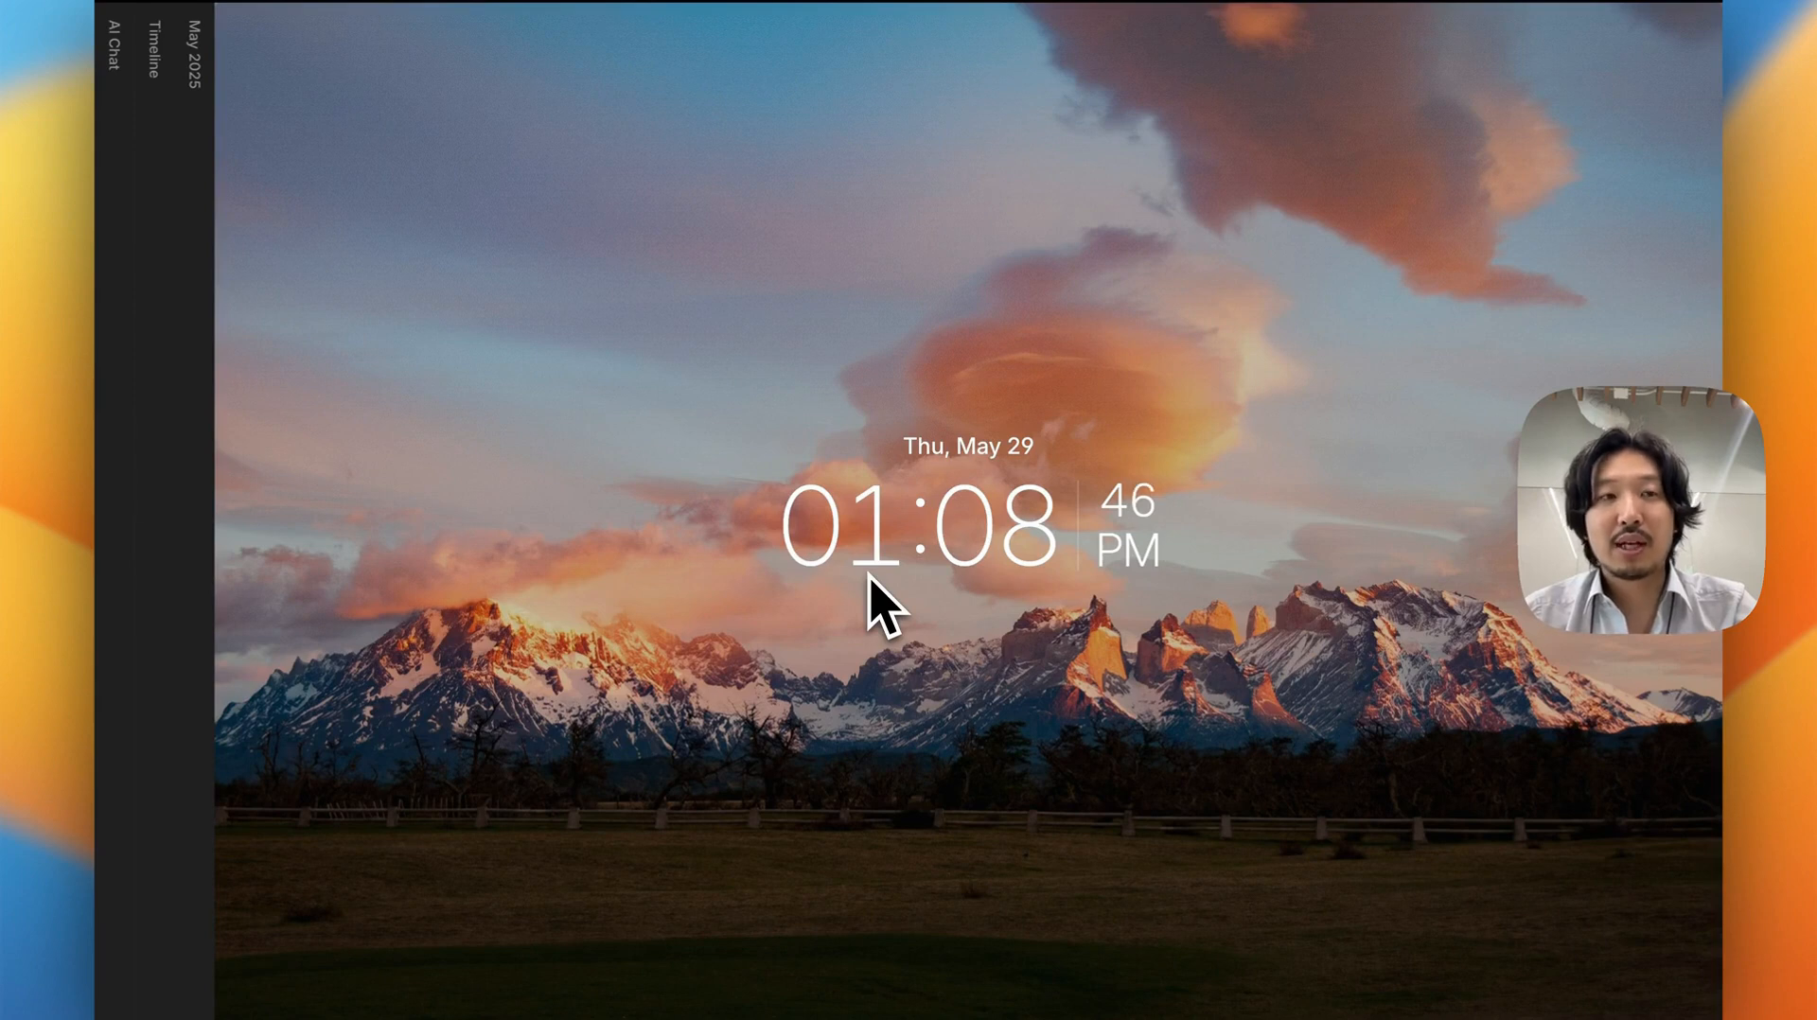
pyautogui.hotkey('shift', 'a')
pyautogui.hotkey('shift', 's')
pyautogui.hotkey('shift', 'd')
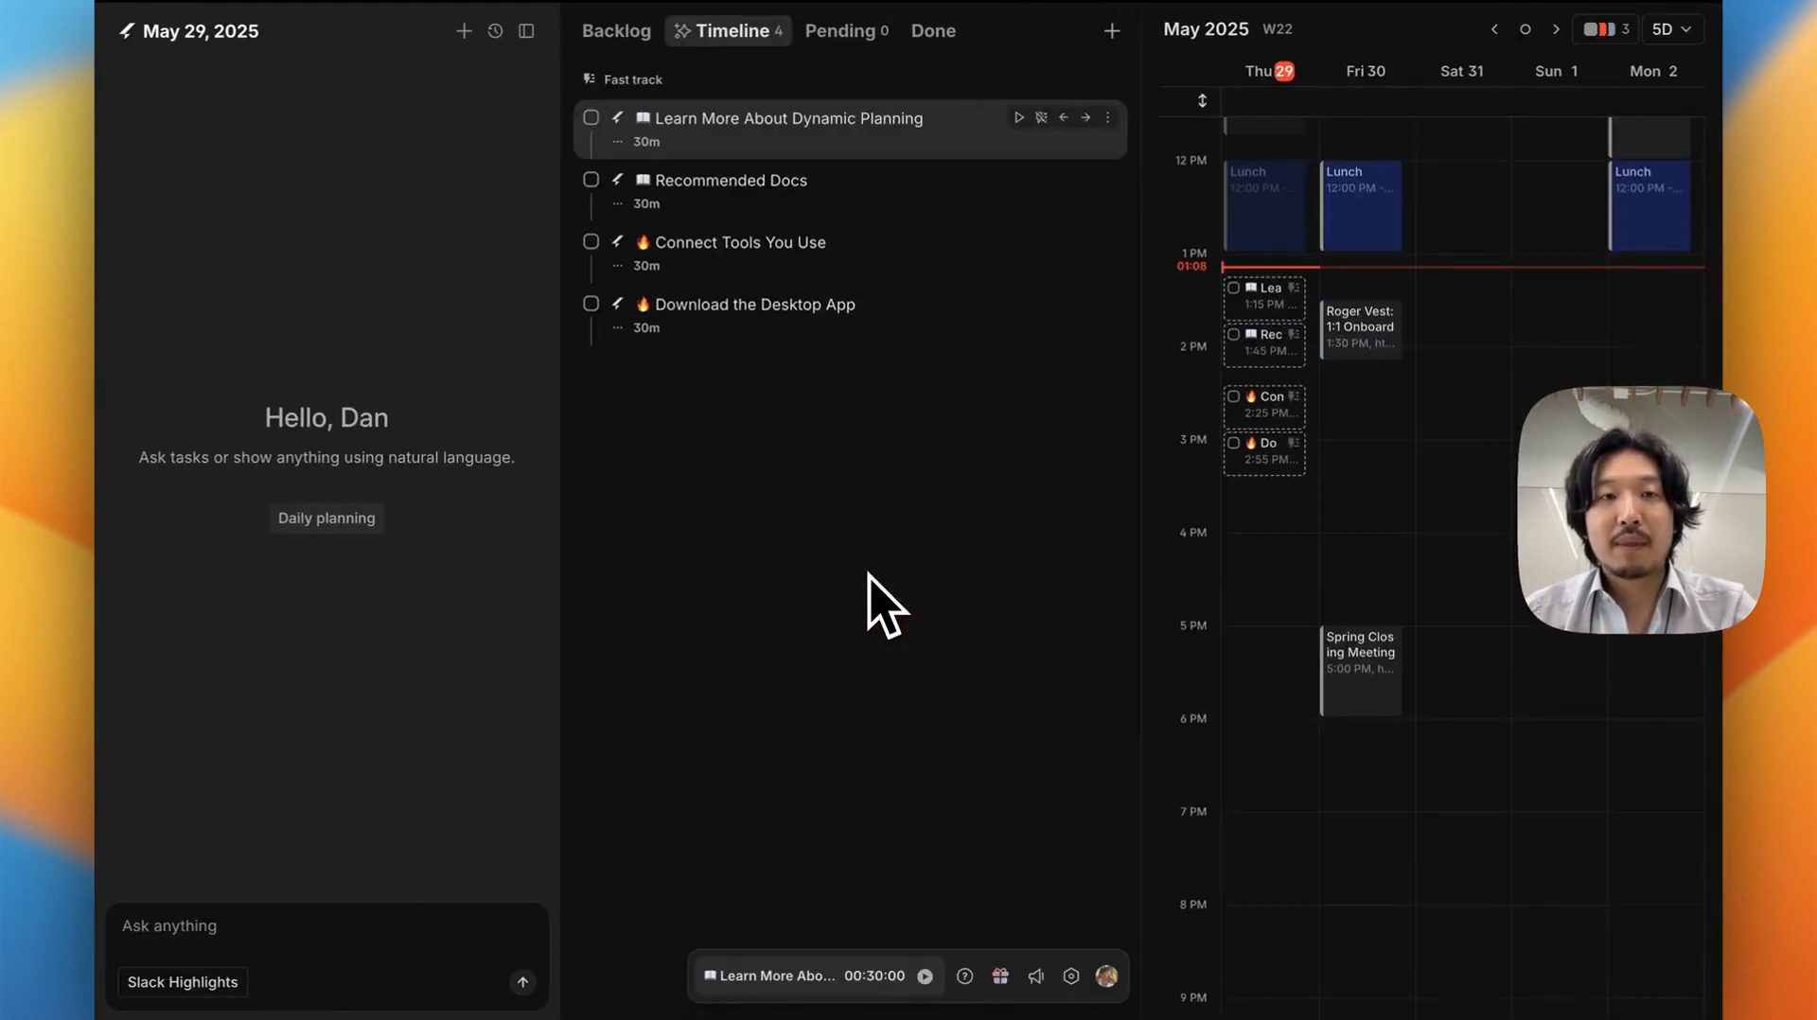
# Hide the AI chat and change the calendar from the day view through the 3, 4, 5 and 6-day views to the week view
pyautogui.hotkey('shift', 'a')
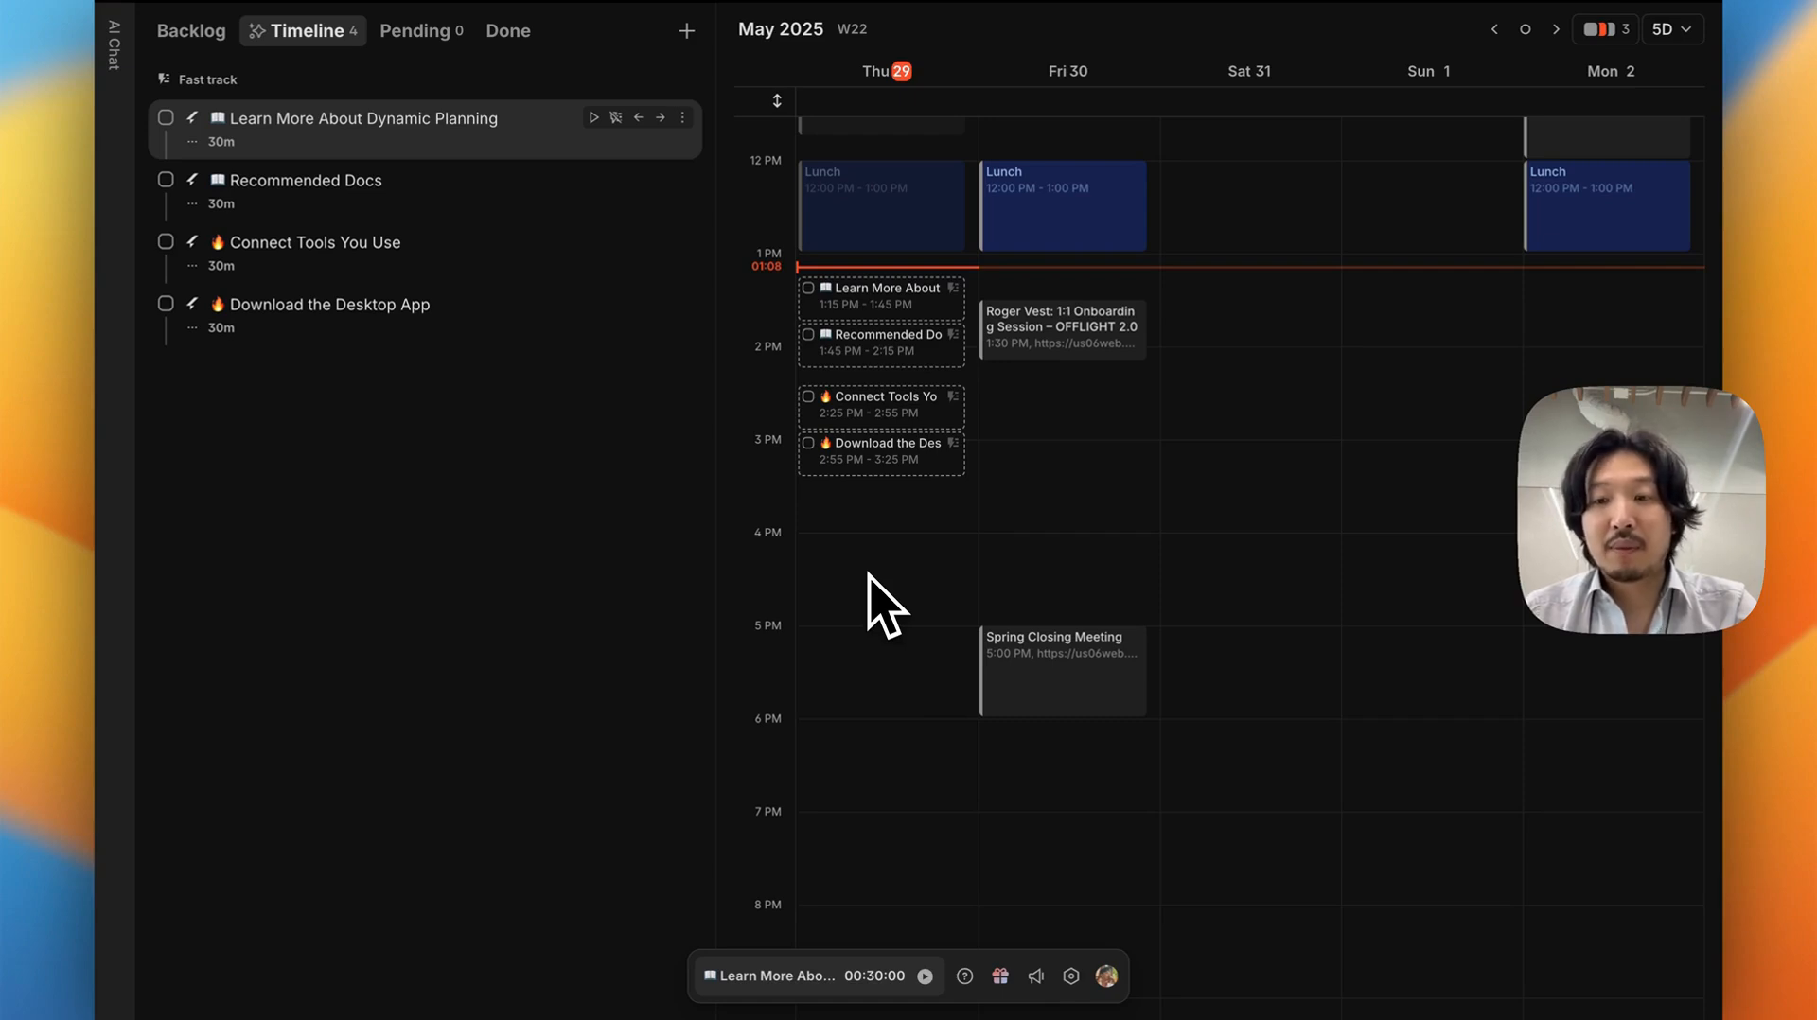
pyautogui.press('1')
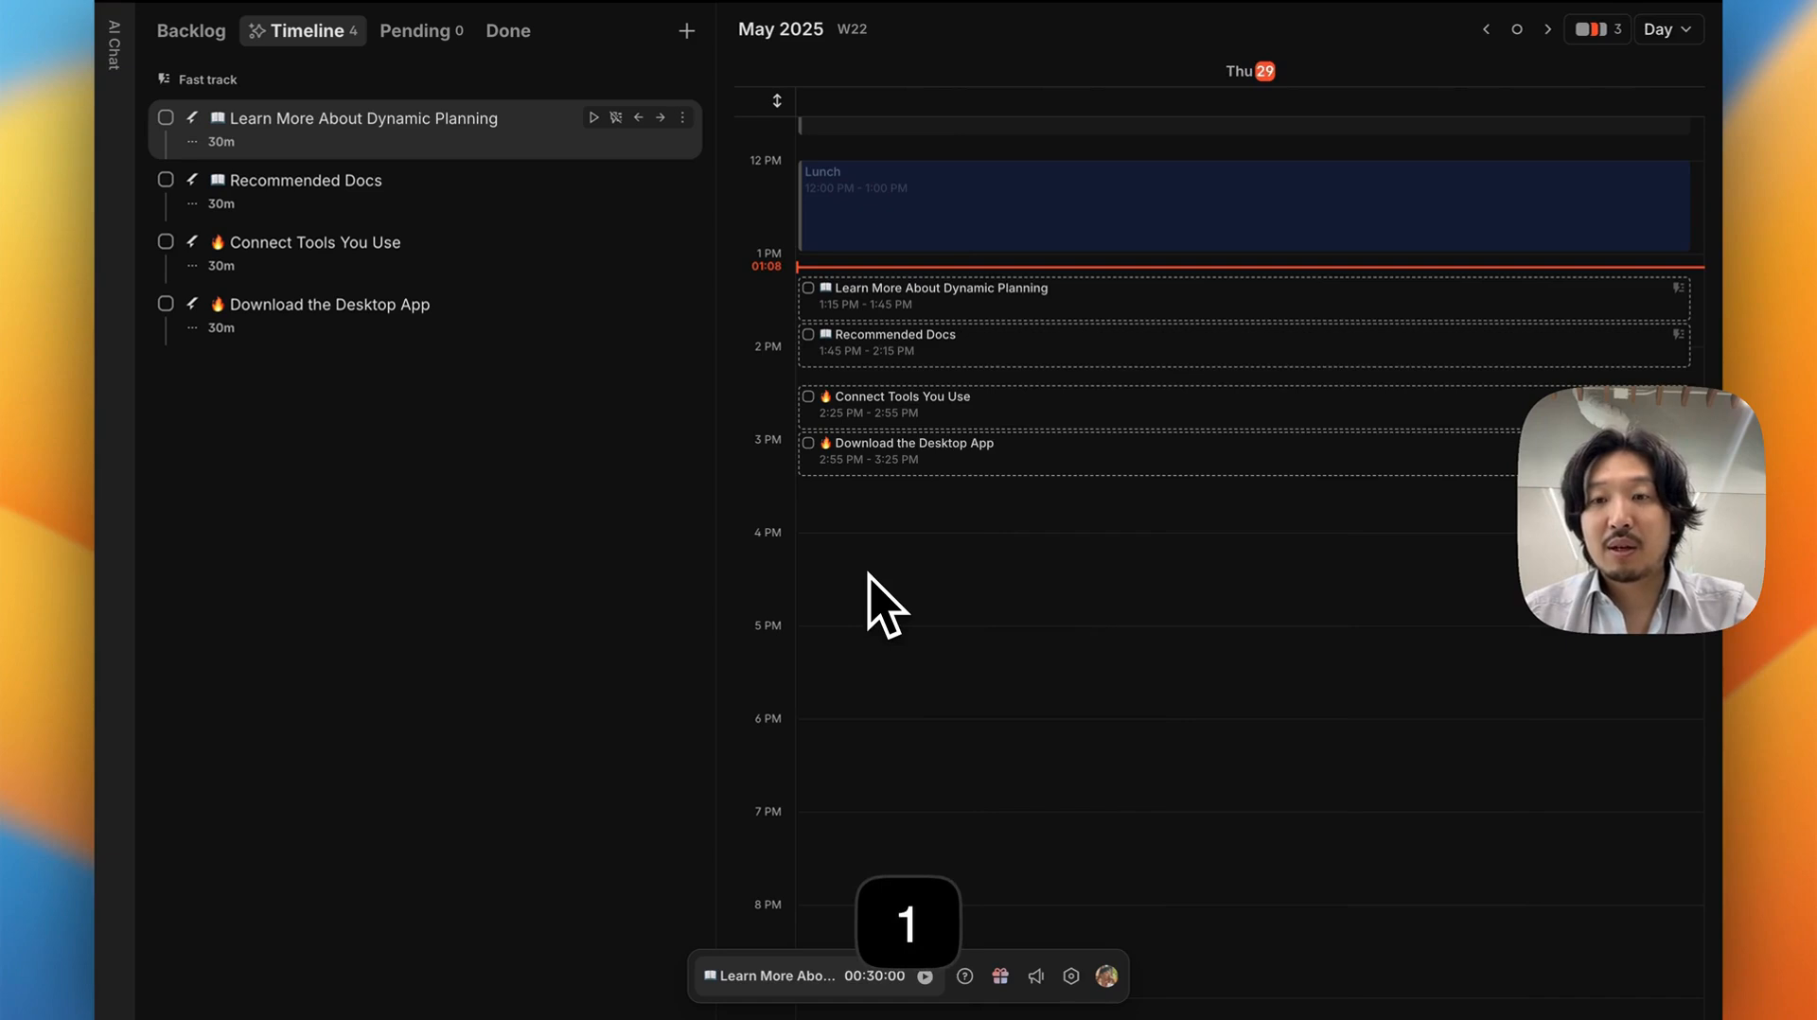
pyautogui.press('3')
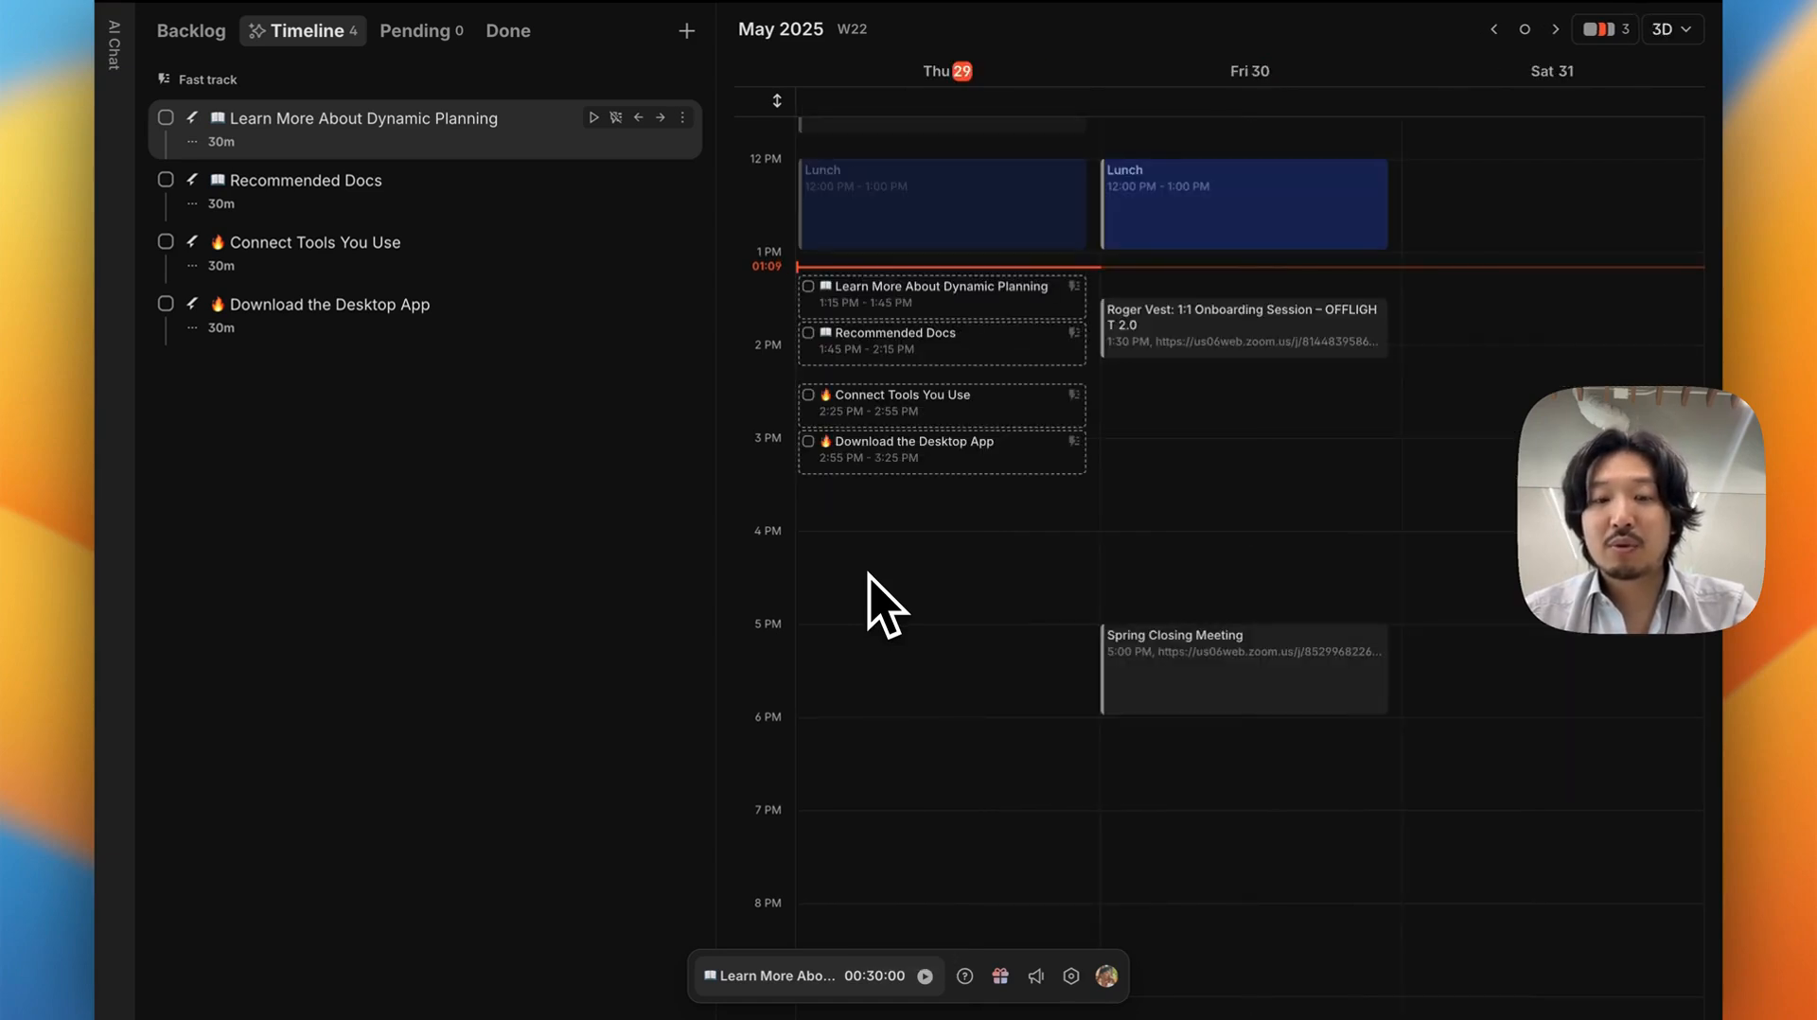
pyautogui.press('4')
pyautogui.press('5')
pyautogui.press('6')
pyautogui.press('7')
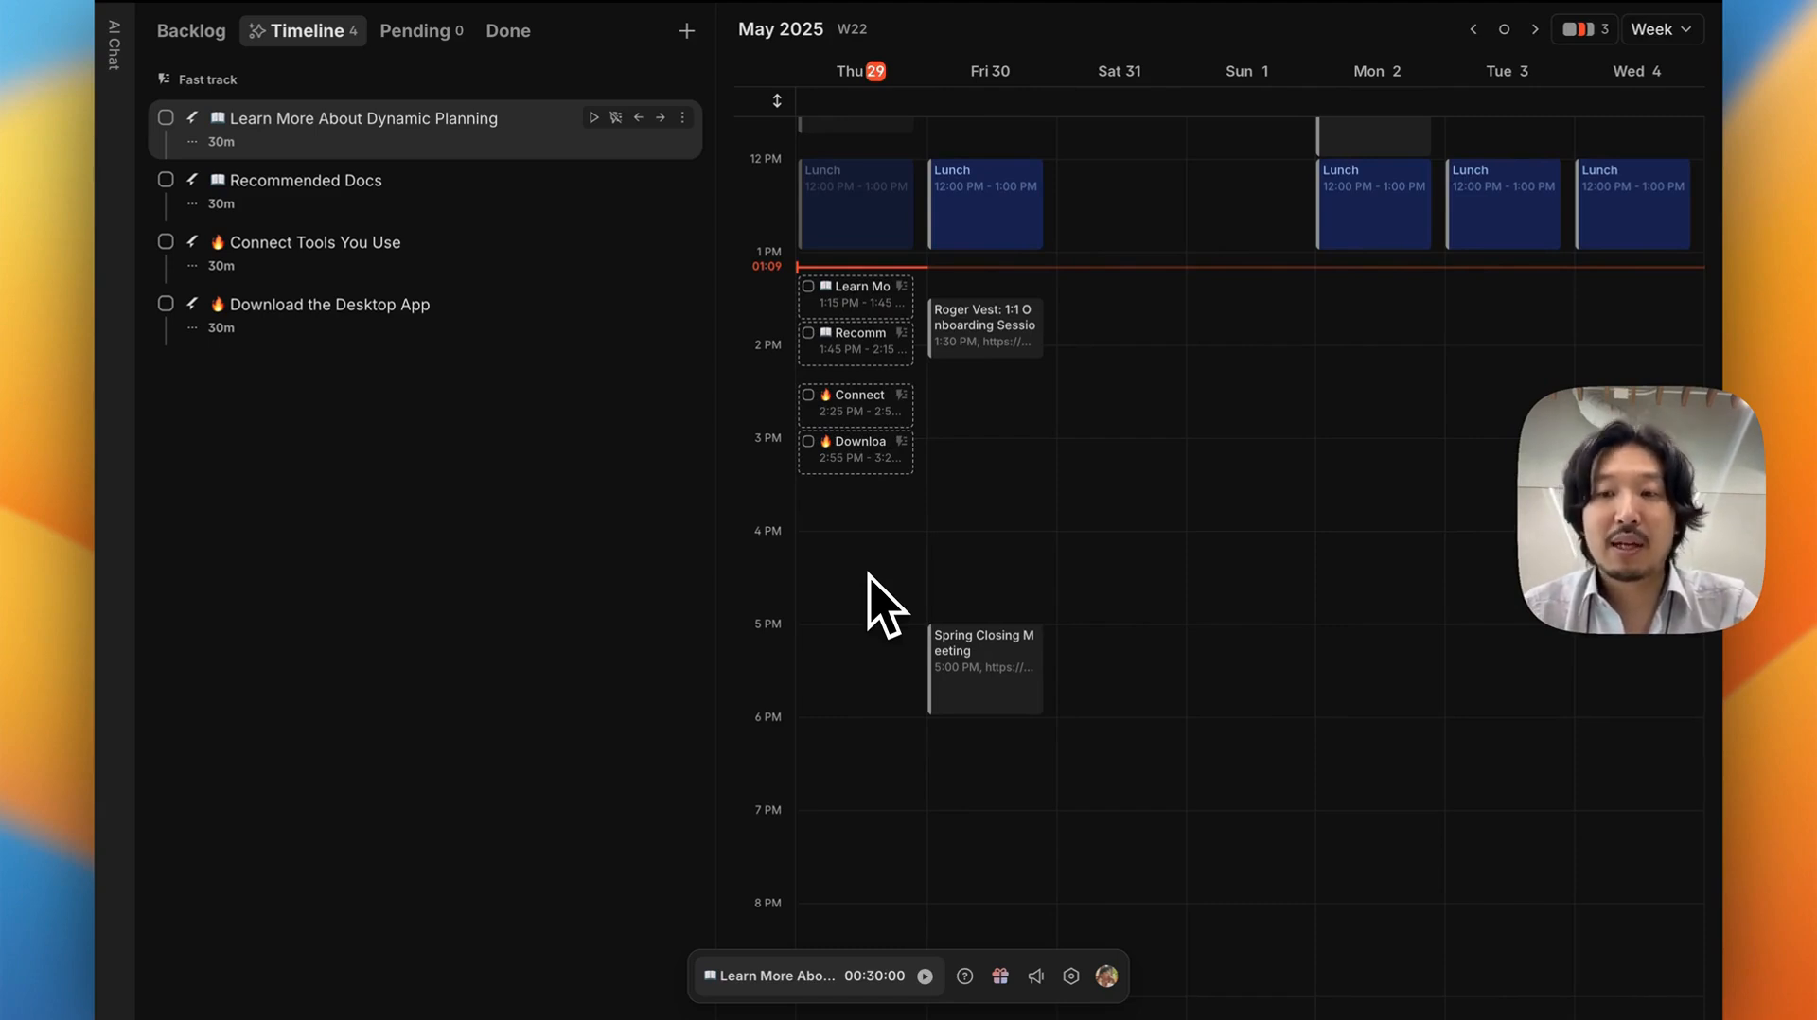
# Shift the calendar's visible range day by day so that it starts on Sunday, May 25
pyautogui.press('[')
pyautogui.press(']')
pyautogui.press('[')
pyautogui.press('[')
pyautogui.press('[')
pyautogui.press('[')
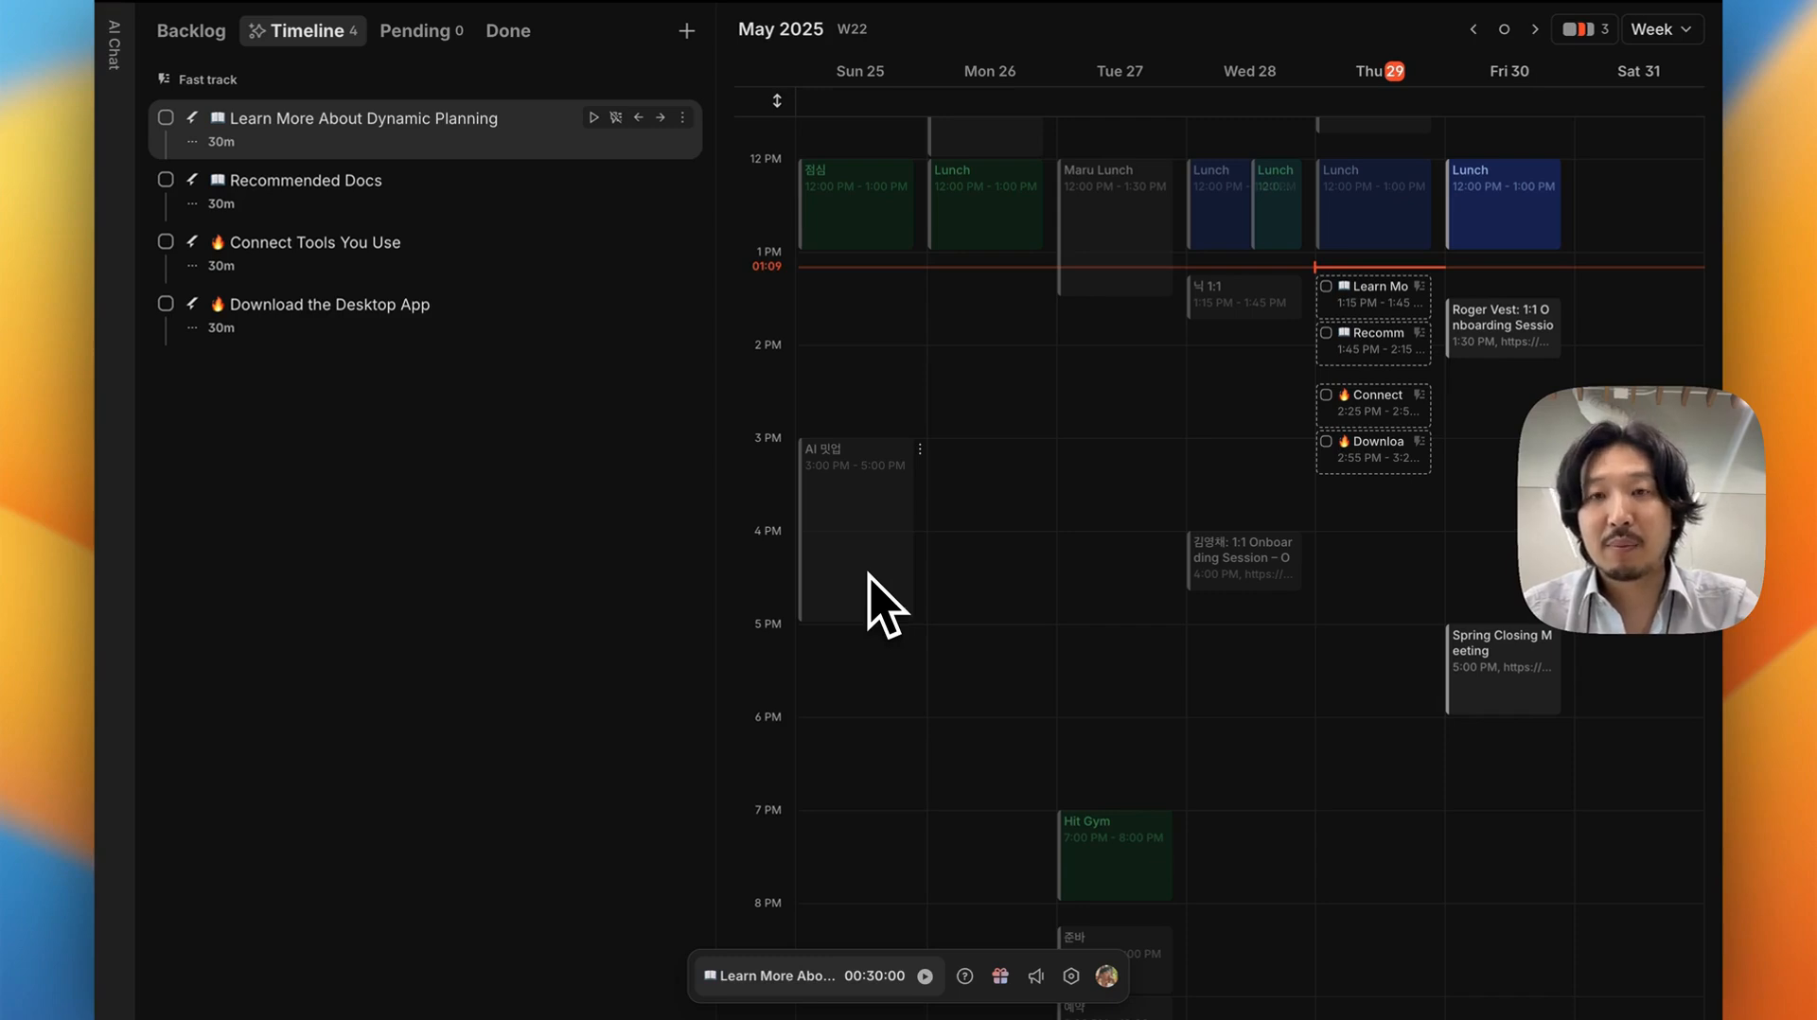
# Page the calendar back four weeks to the week starting Sunday, April 27
pyautogui.press('-')
pyautogui.press('-')
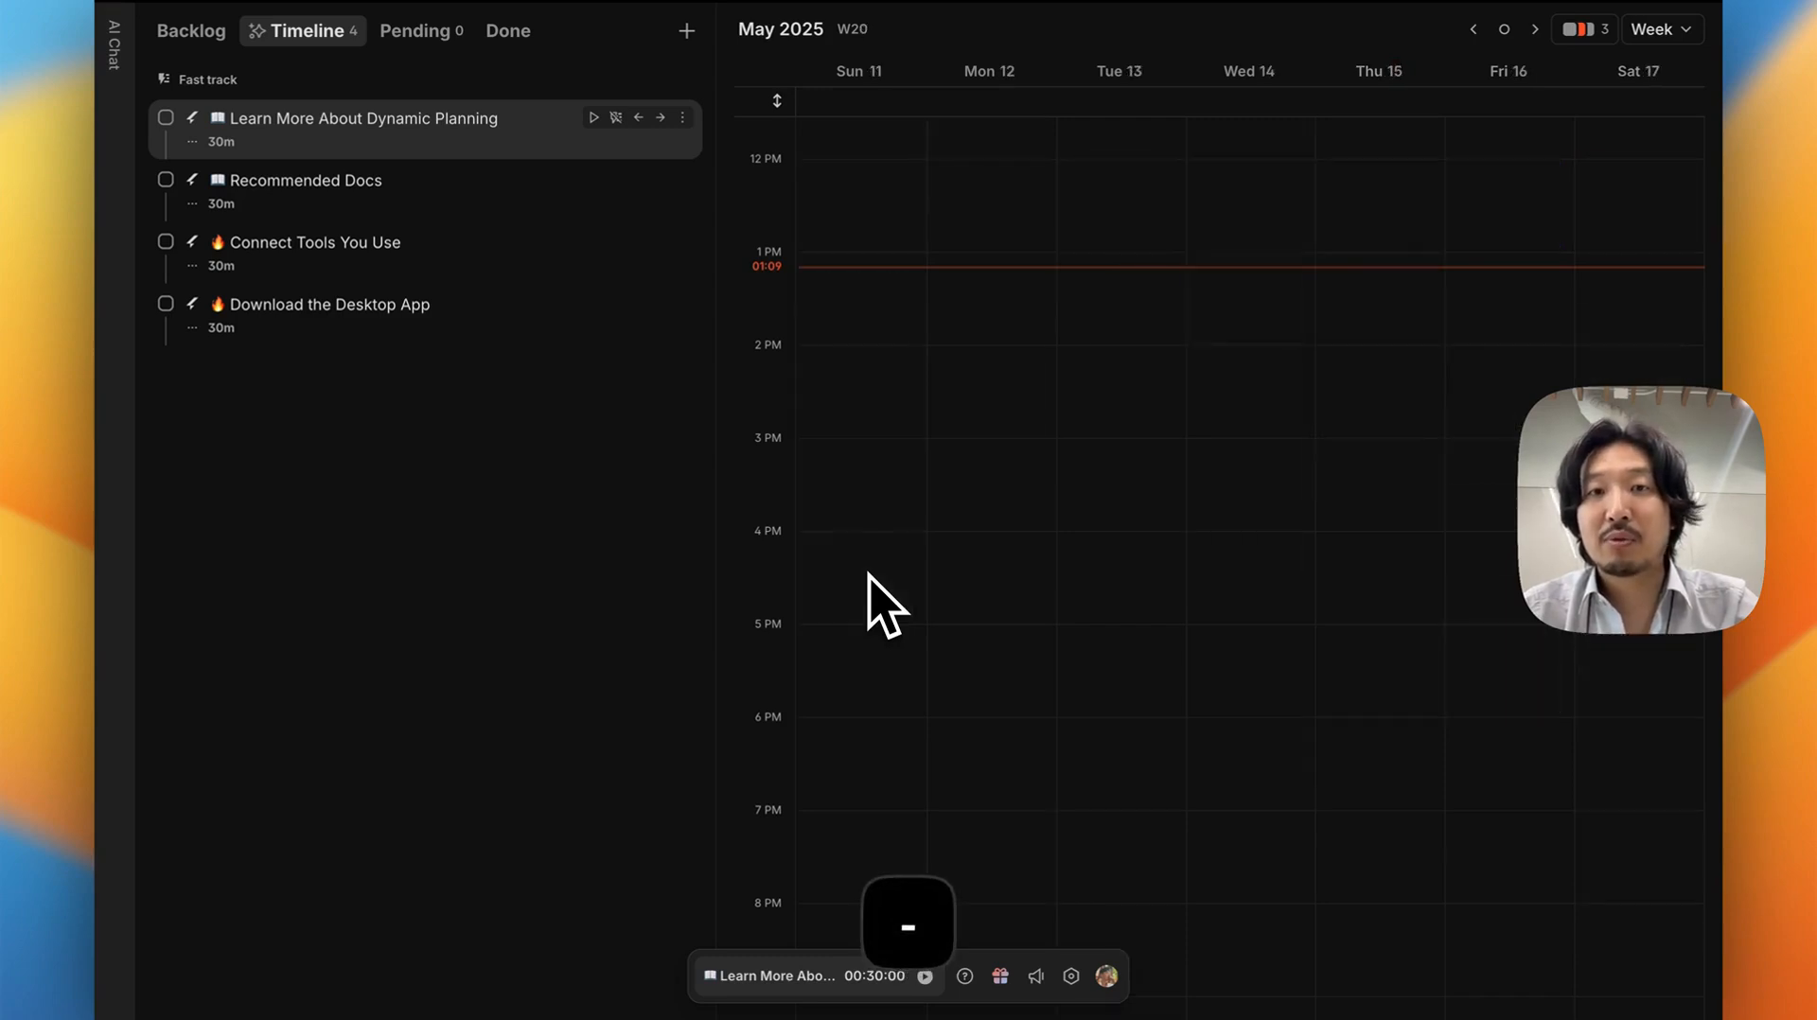
pyautogui.press('-')
pyautogui.press('-')
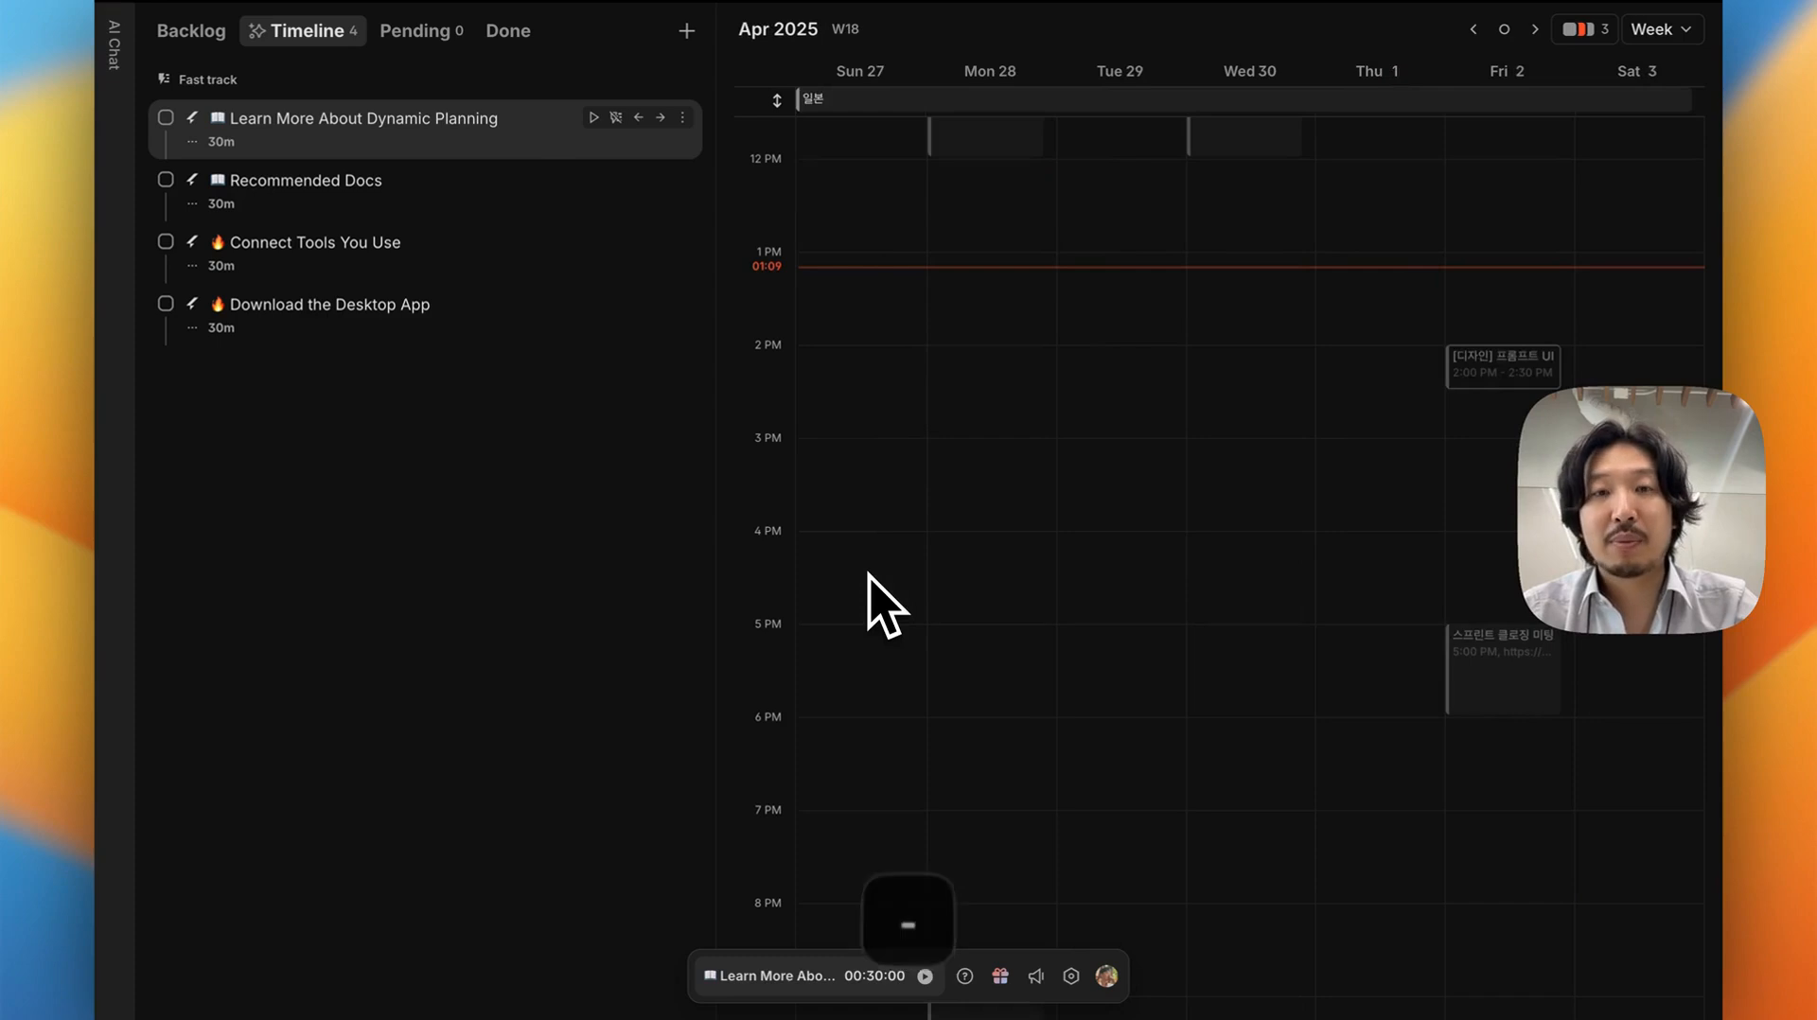
# Change the calendar to the 3-day view and page back two periods to April 21
pyautogui.press('3')
pyautogui.press('-')
pyautogui.press('-')
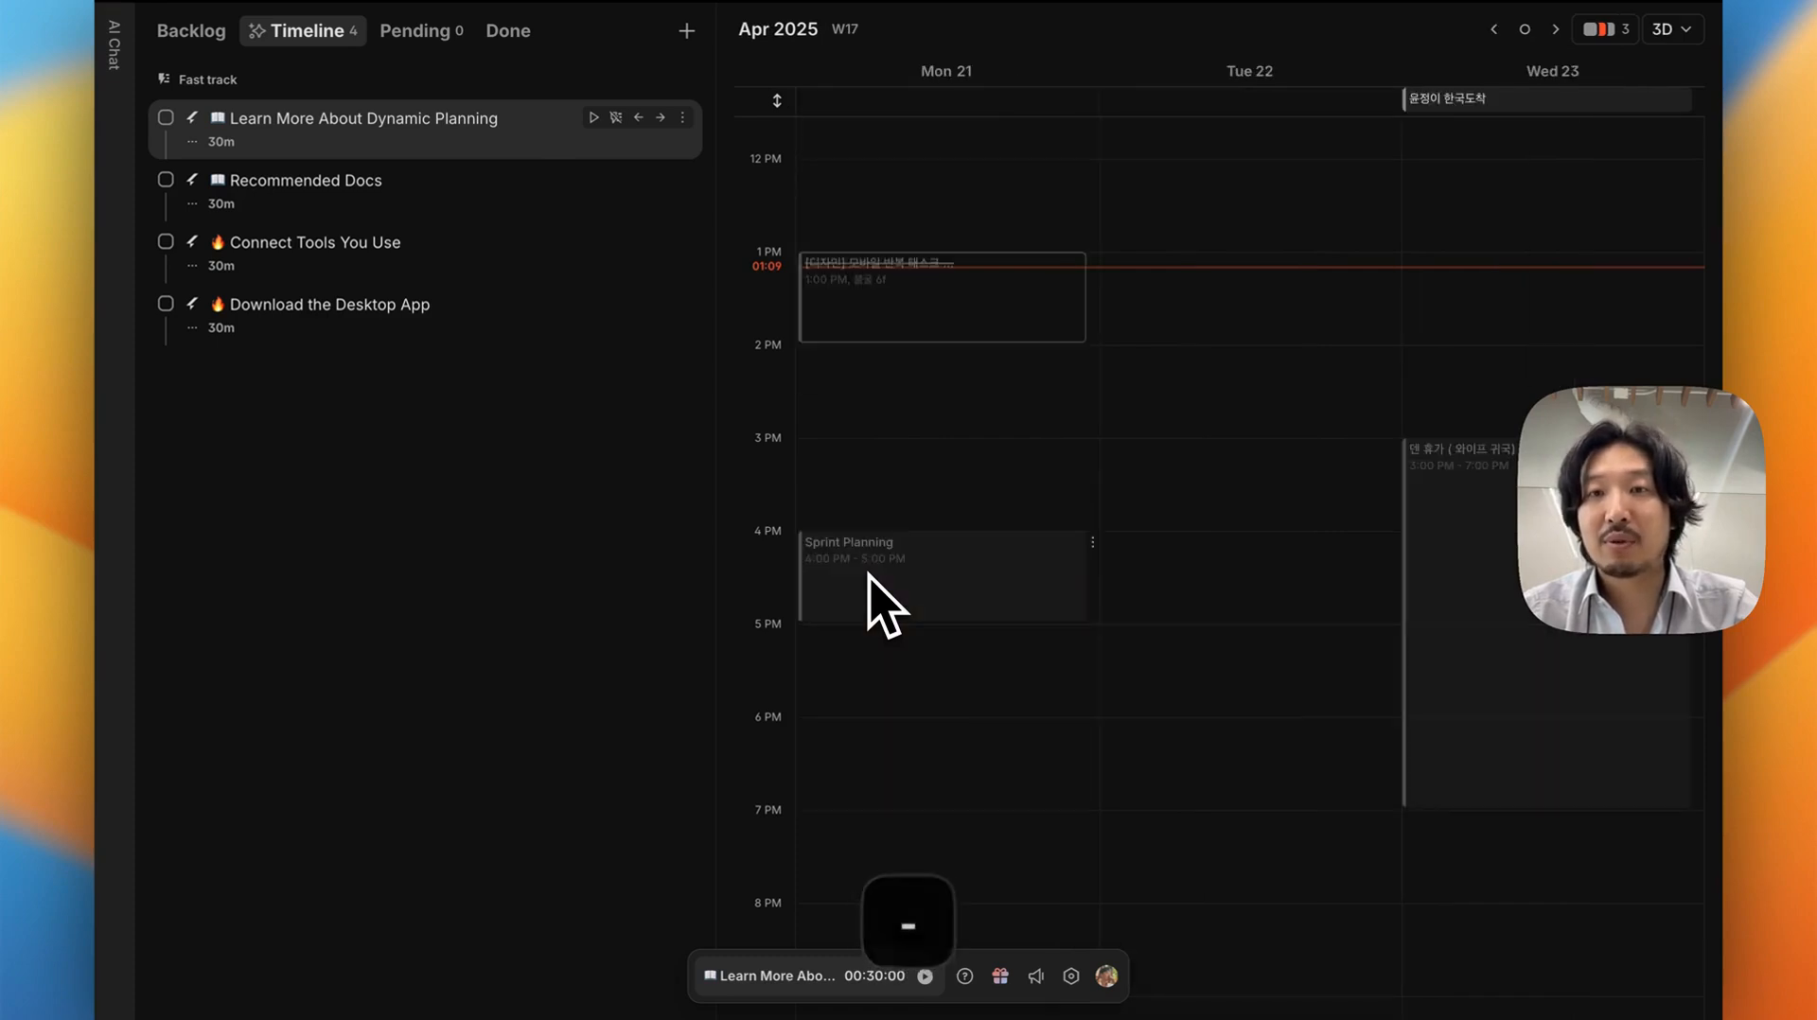
# Page the calendar forward four 3-day periods to May 3 and return it to today
pyautogui.press('=')
pyautogui.press('=')
pyautogui.press('=')
pyautogui.press('=')
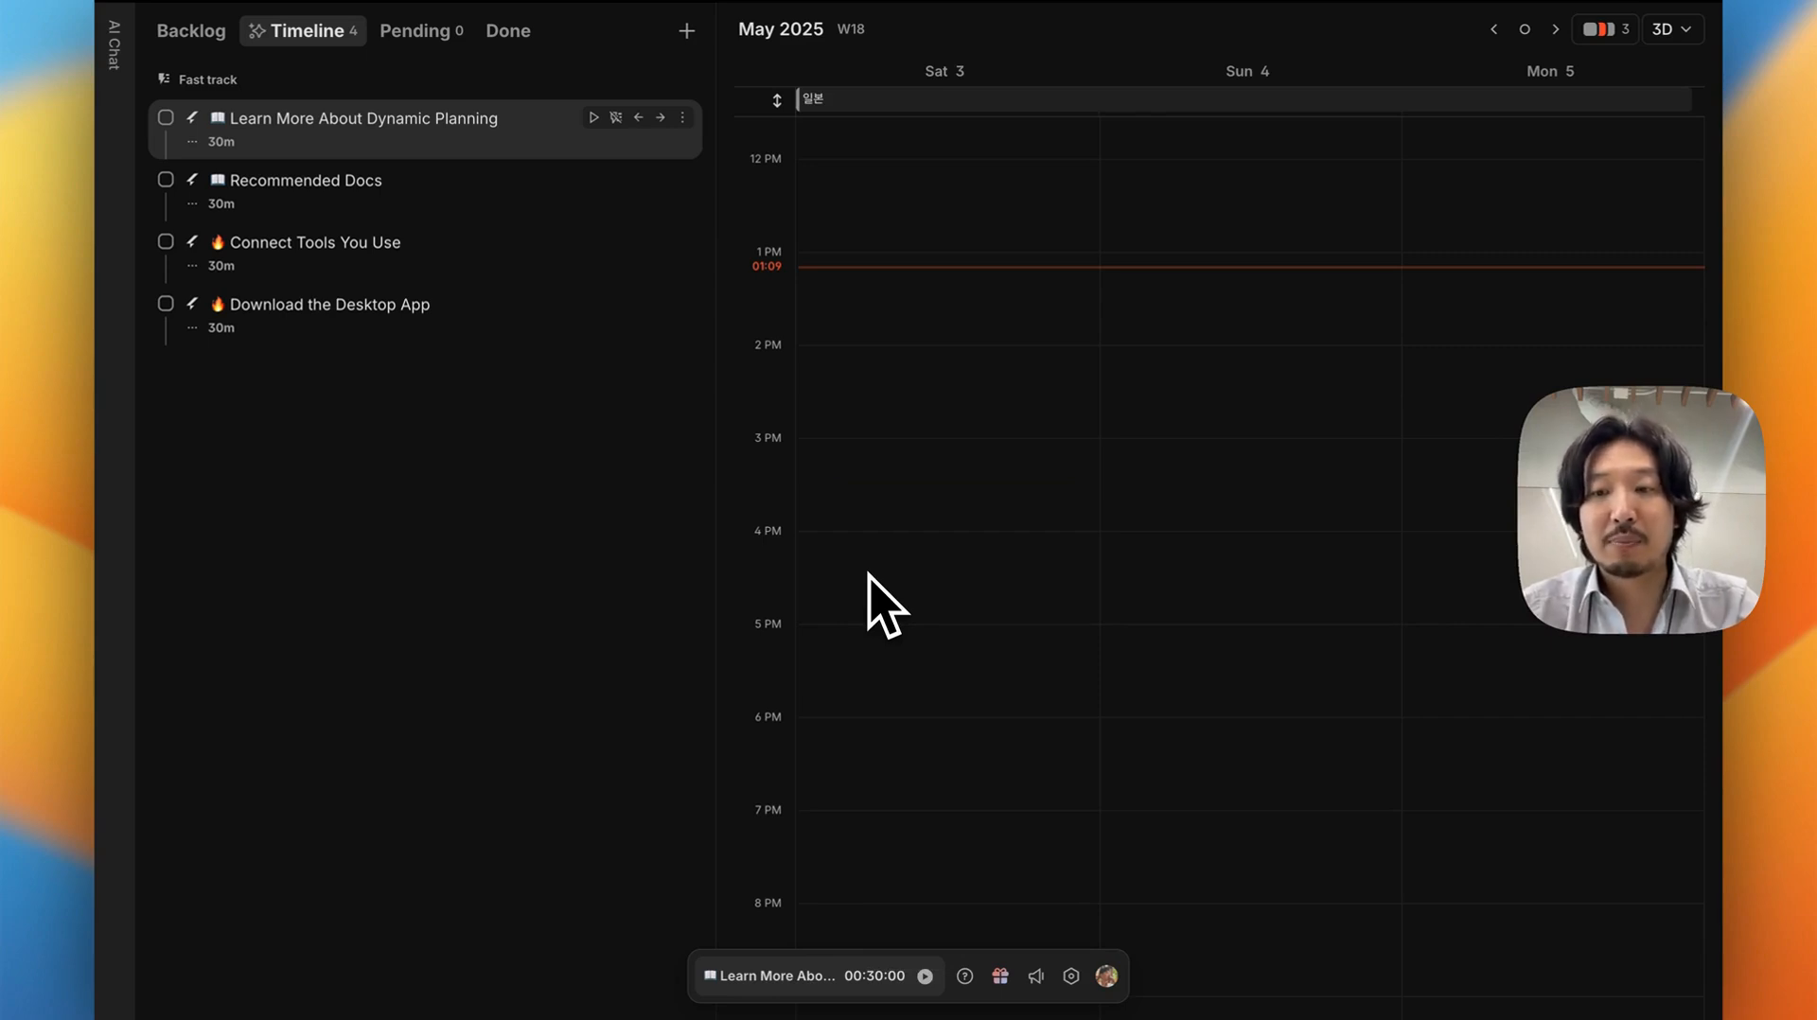
pyautogui.press('0')
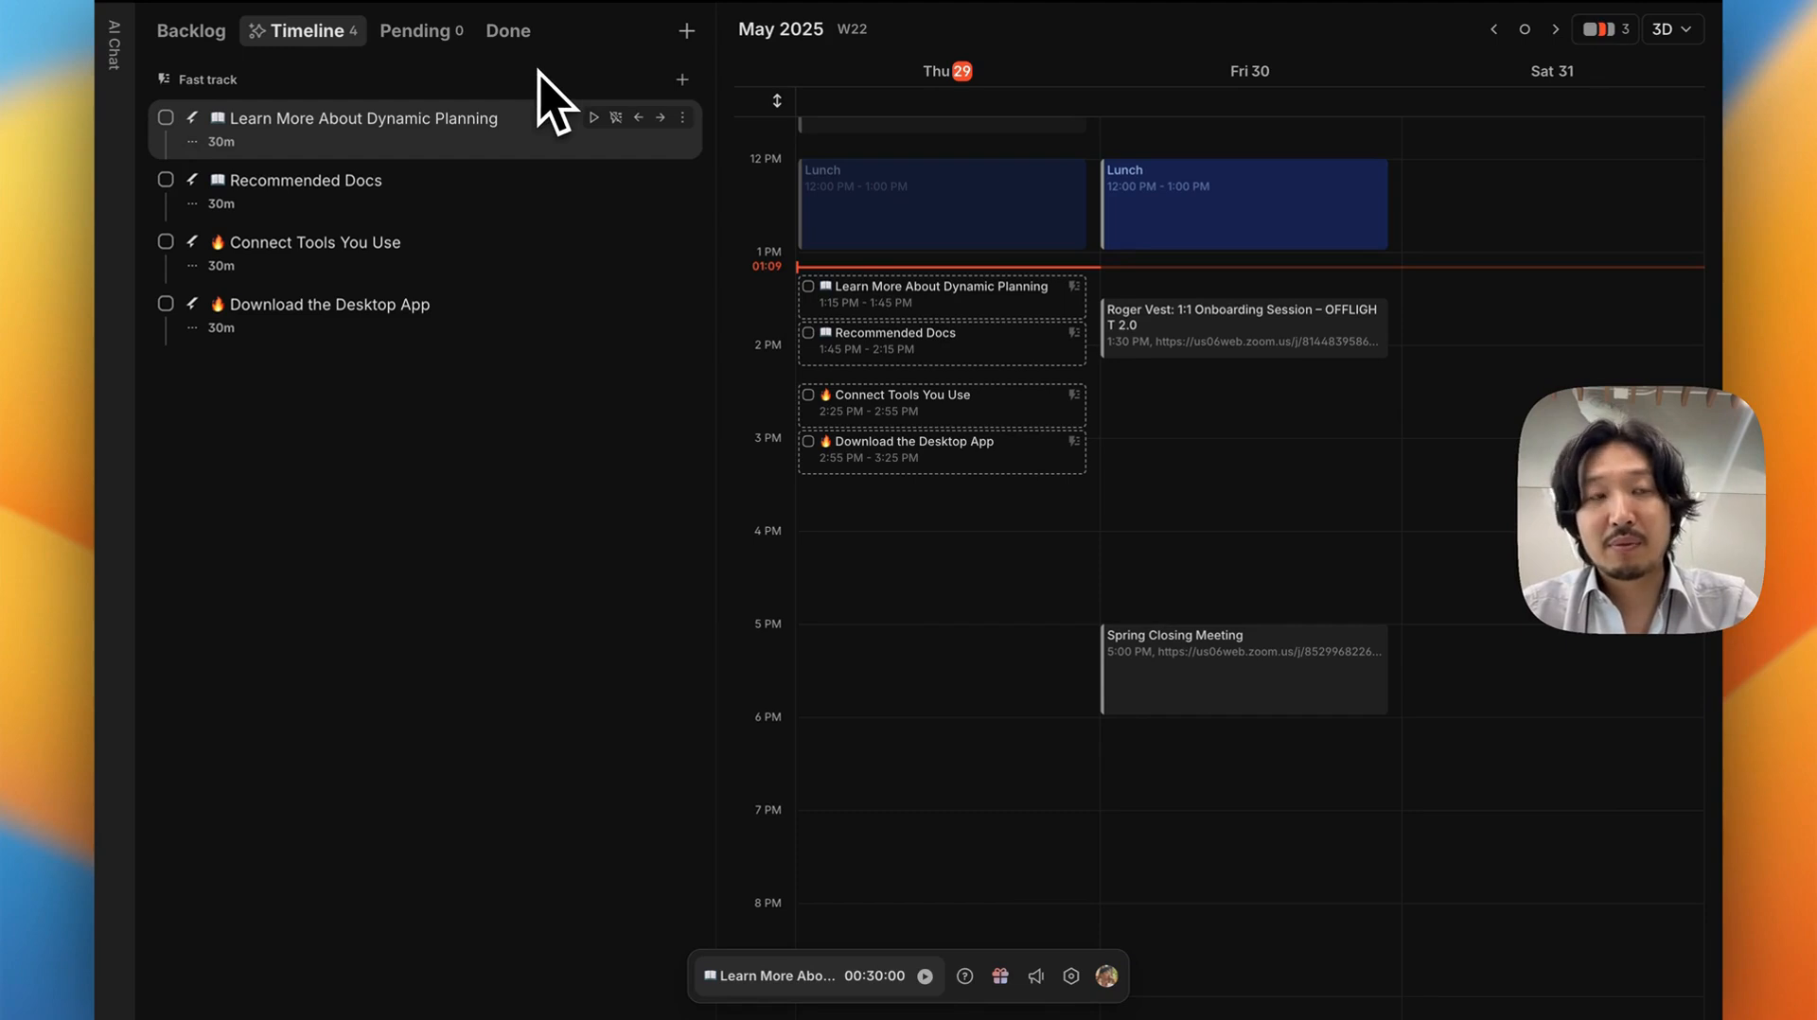
# Cycle forward twice through the Pending, Done, Backlog and Timeline task lists
pyautogui.press('Tab')
pyautogui.press('Tab')
pyautogui.press('Tab')
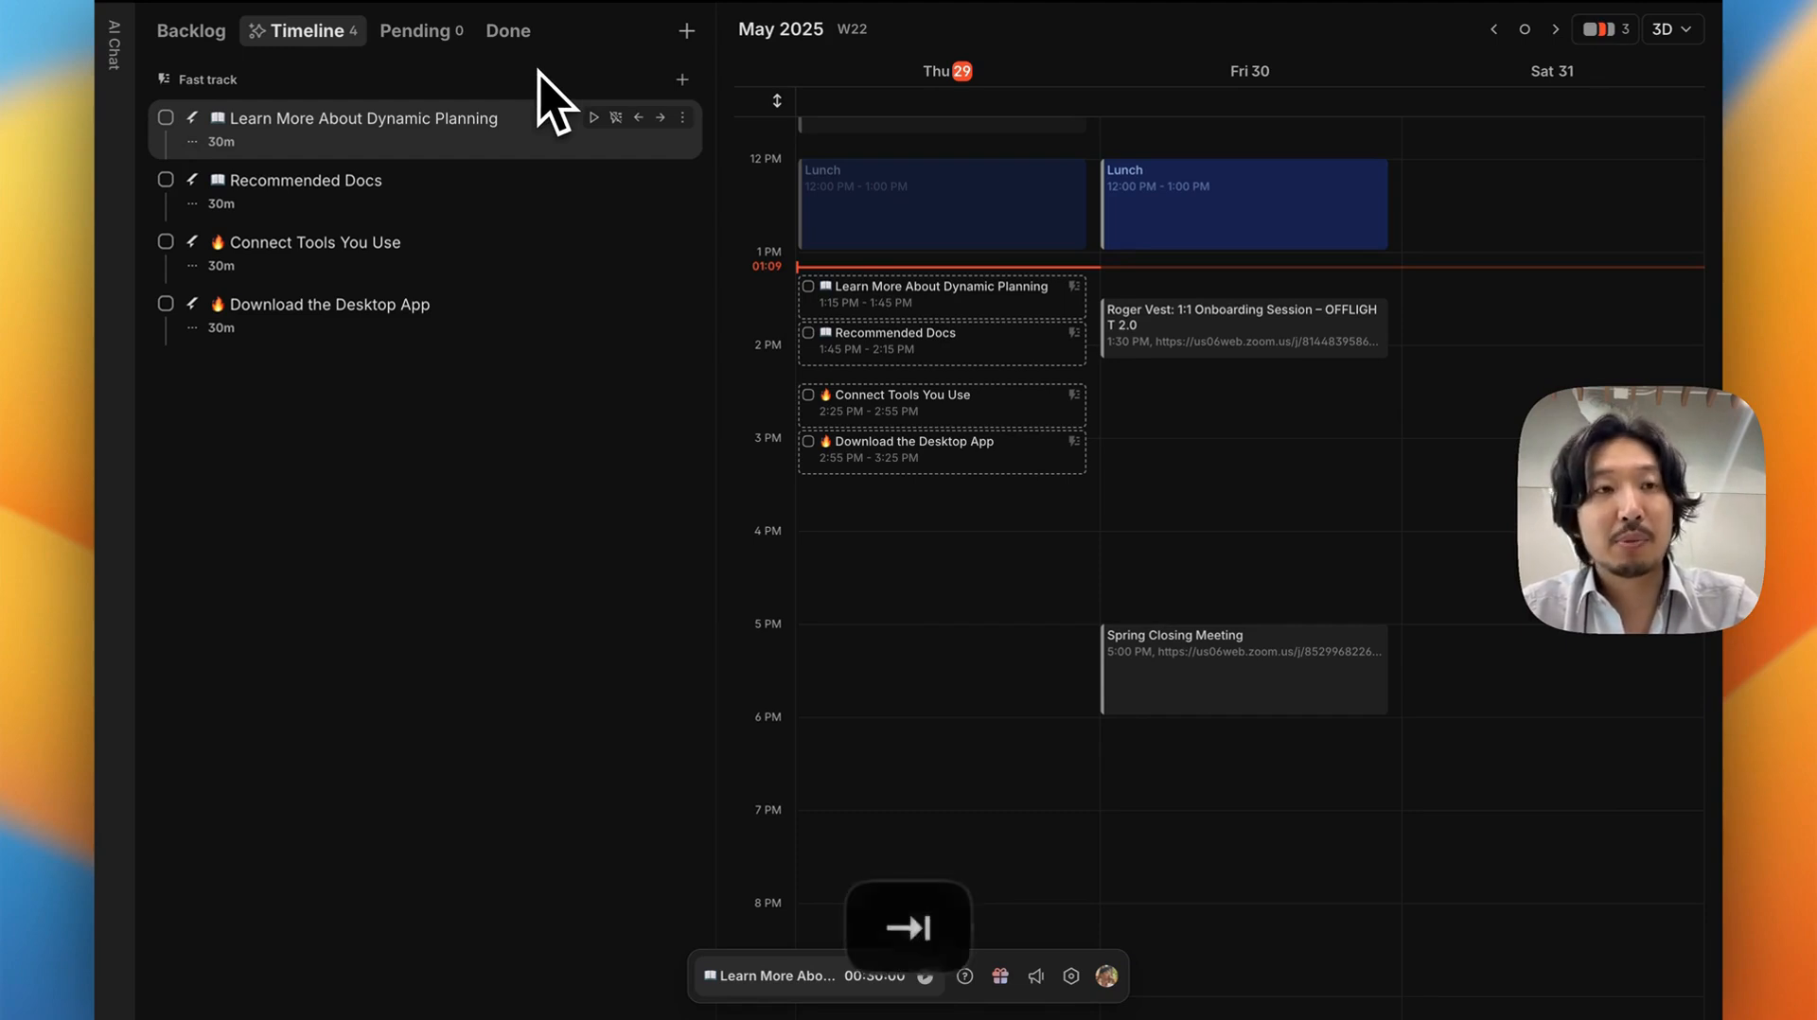
pyautogui.press('Tab')
pyautogui.press('Tab')
pyautogui.press('Tab')
pyautogui.press('Tab')
pyautogui.press('Tab')
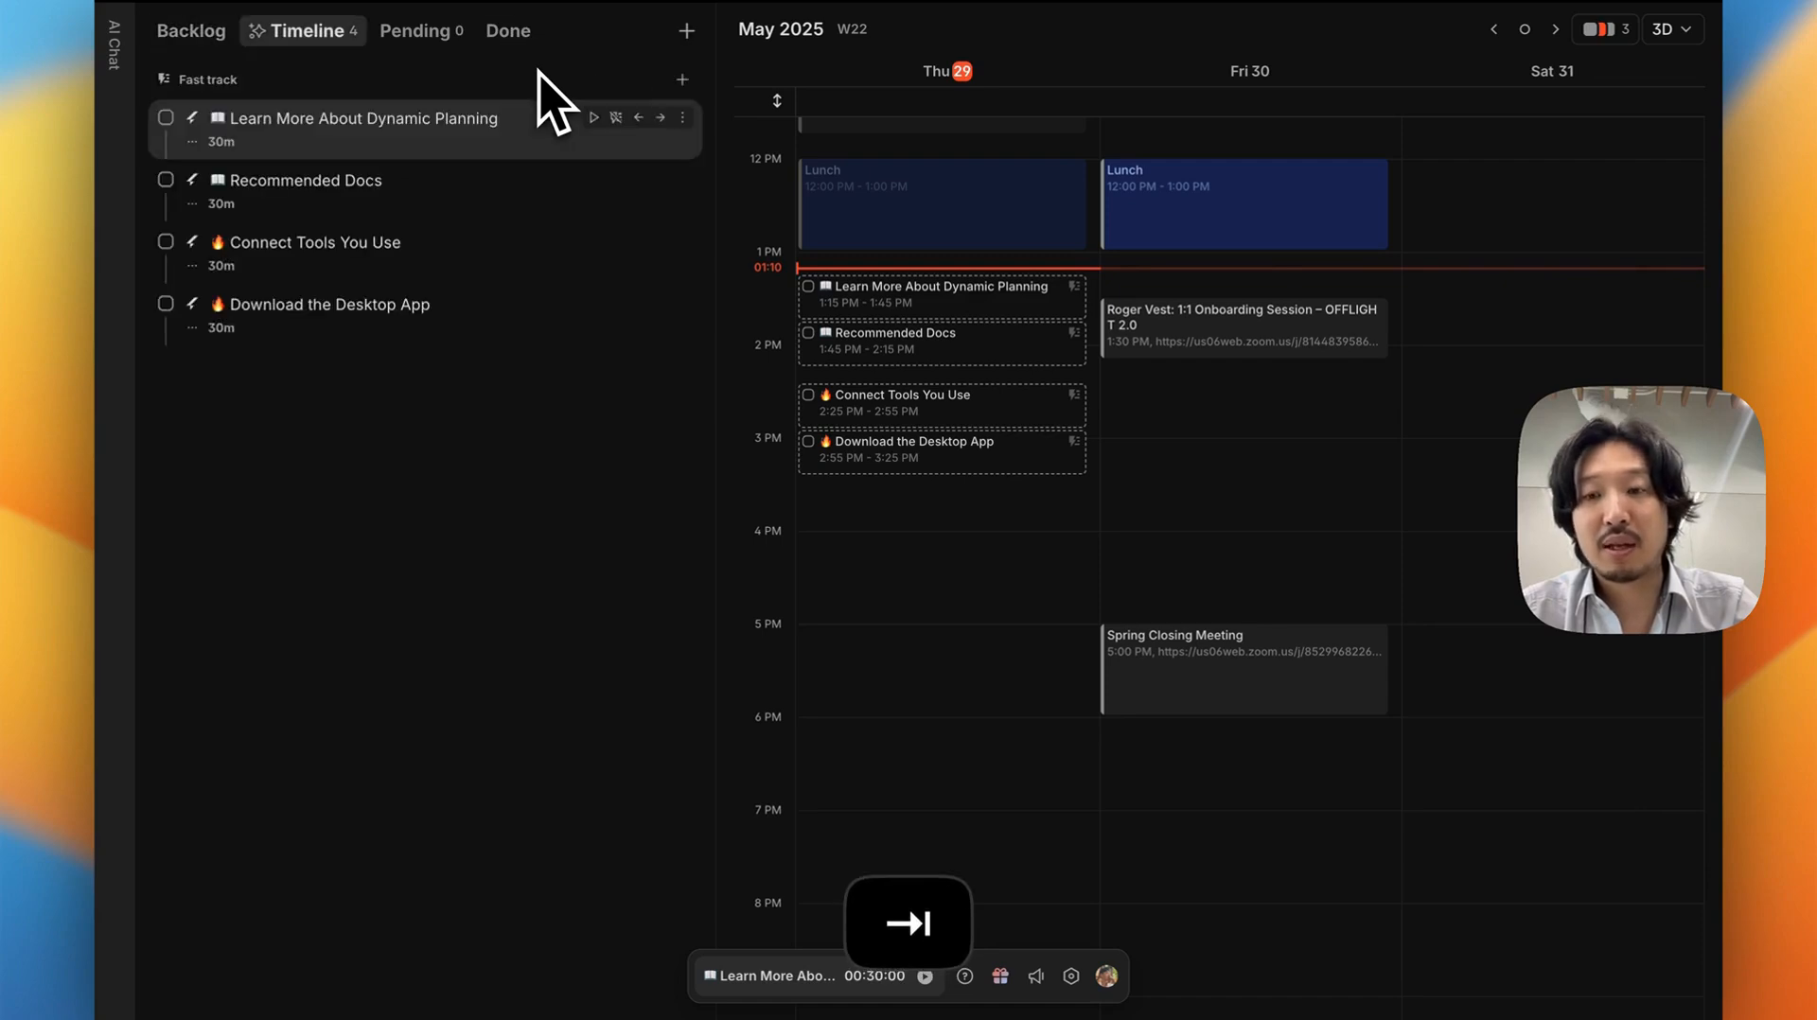
# Cycle backward once through the task lists, ending on the Timeline
pyautogui.hotkey('shift', 'Tab')
pyautogui.hotkey('shift', 'Tab')
pyautogui.hotkey('shift', 'Tab')
pyautogui.hotkey('shift', 'Tab')
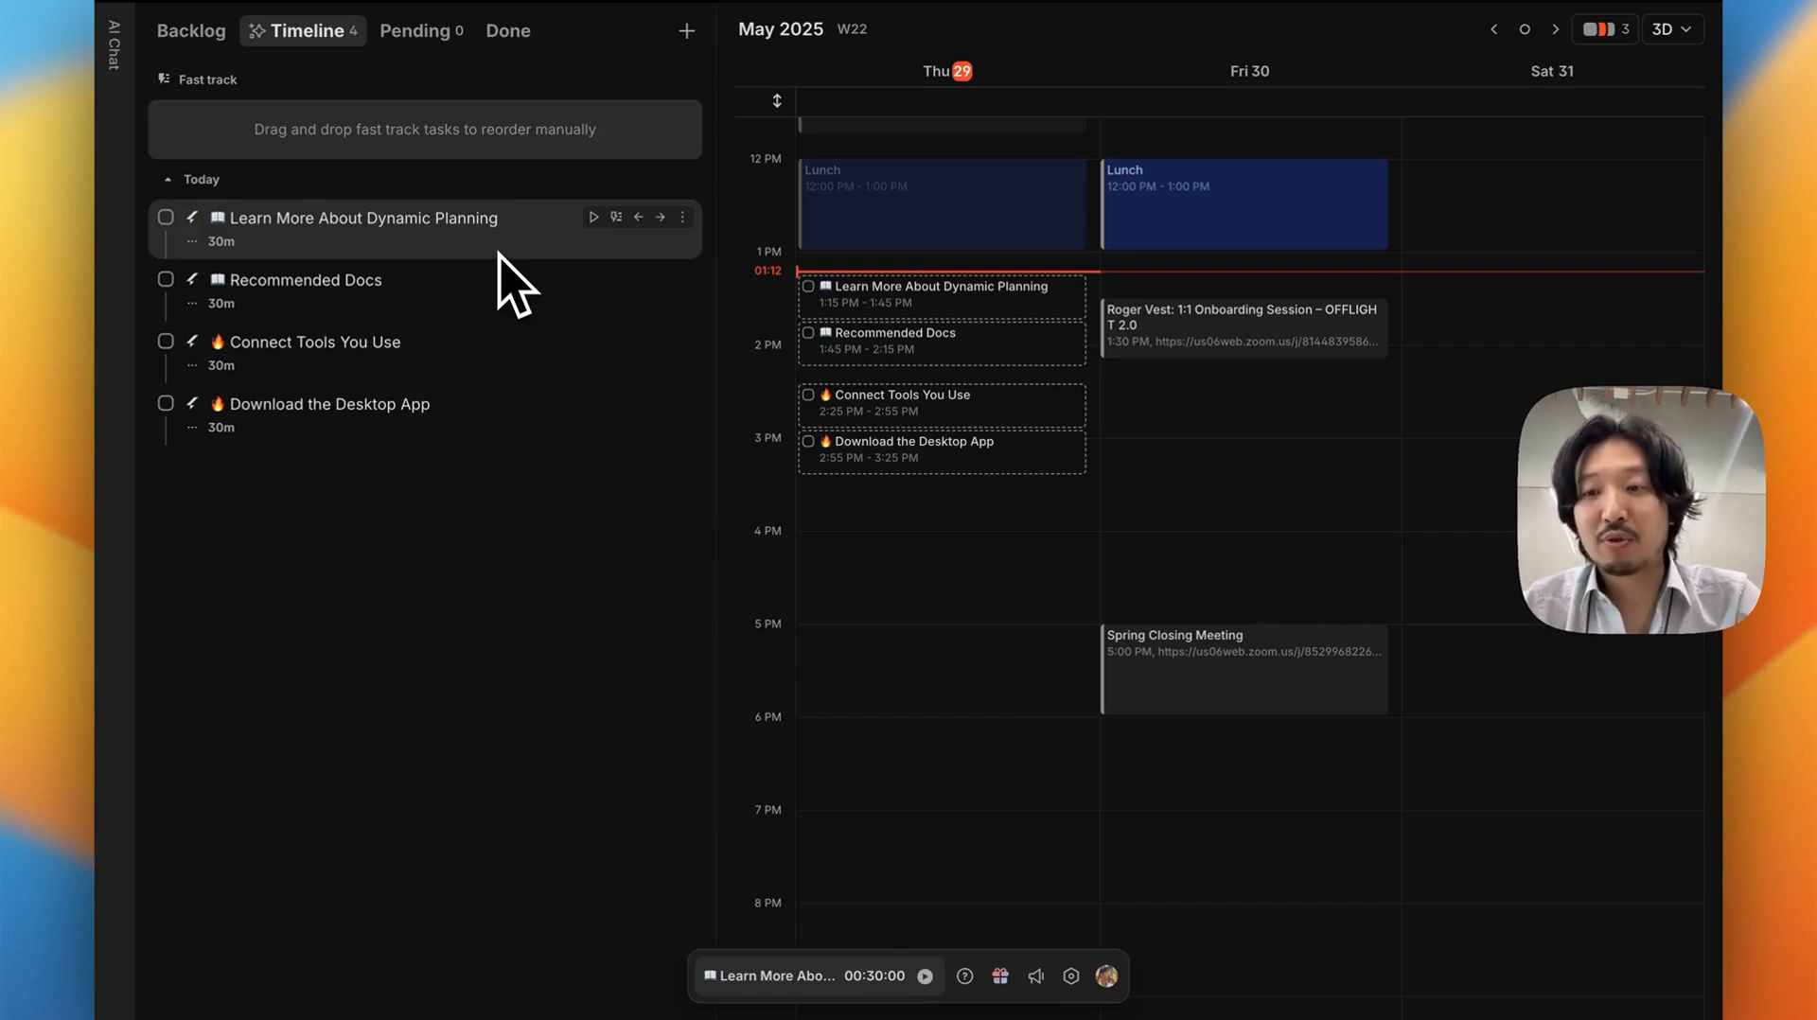
# Draft a new task titled "task" with a due date of 4/14 and discard it
pyautogui.press('n')
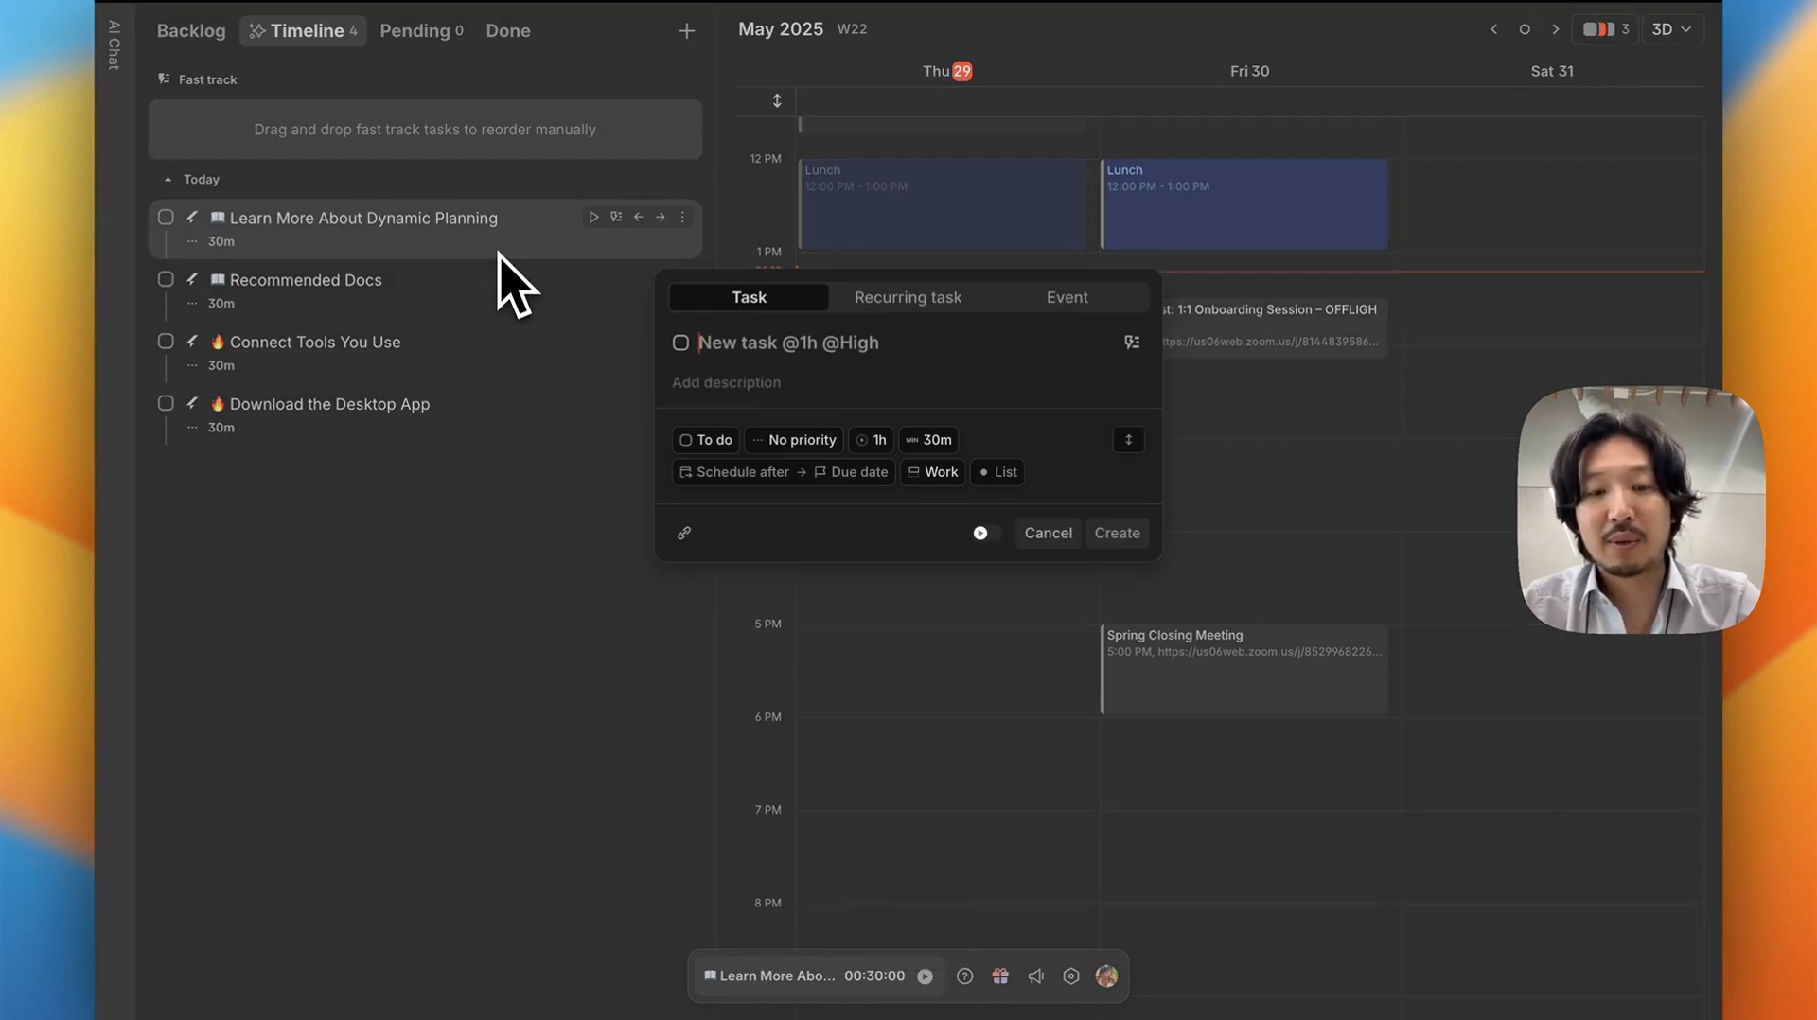
pyautogui.write('task')
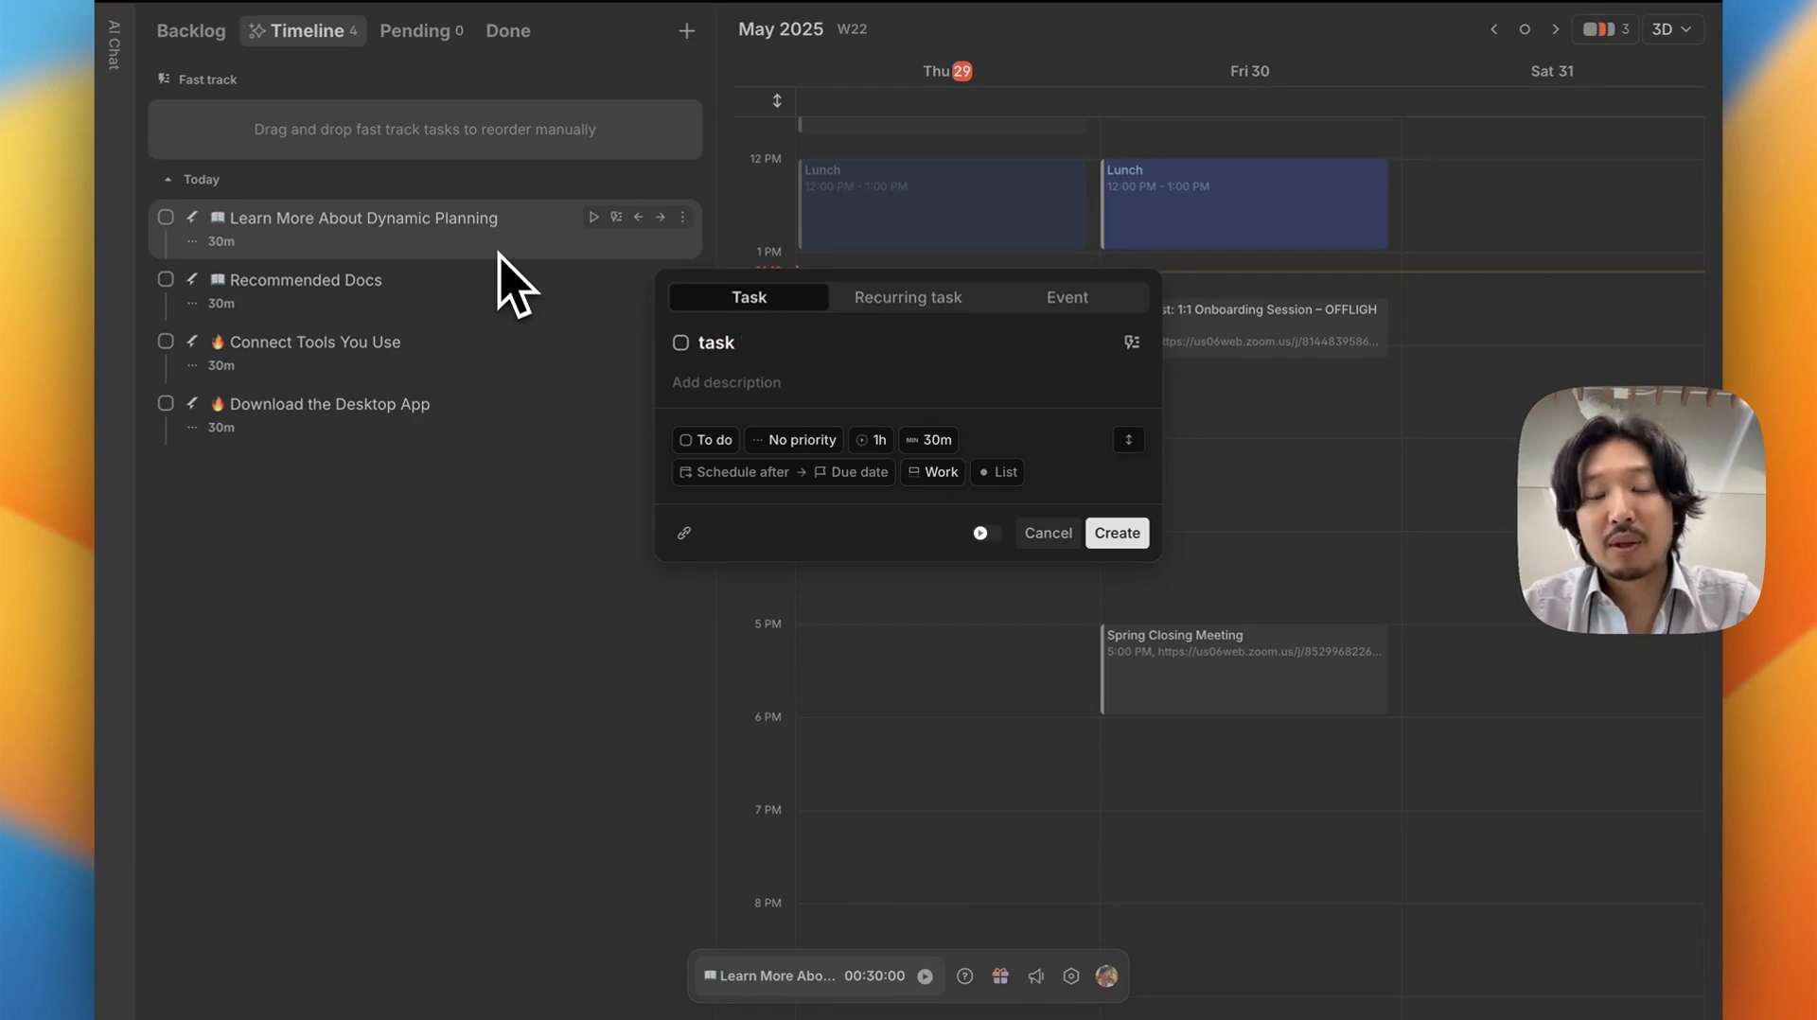
pyautogui.write(' @')
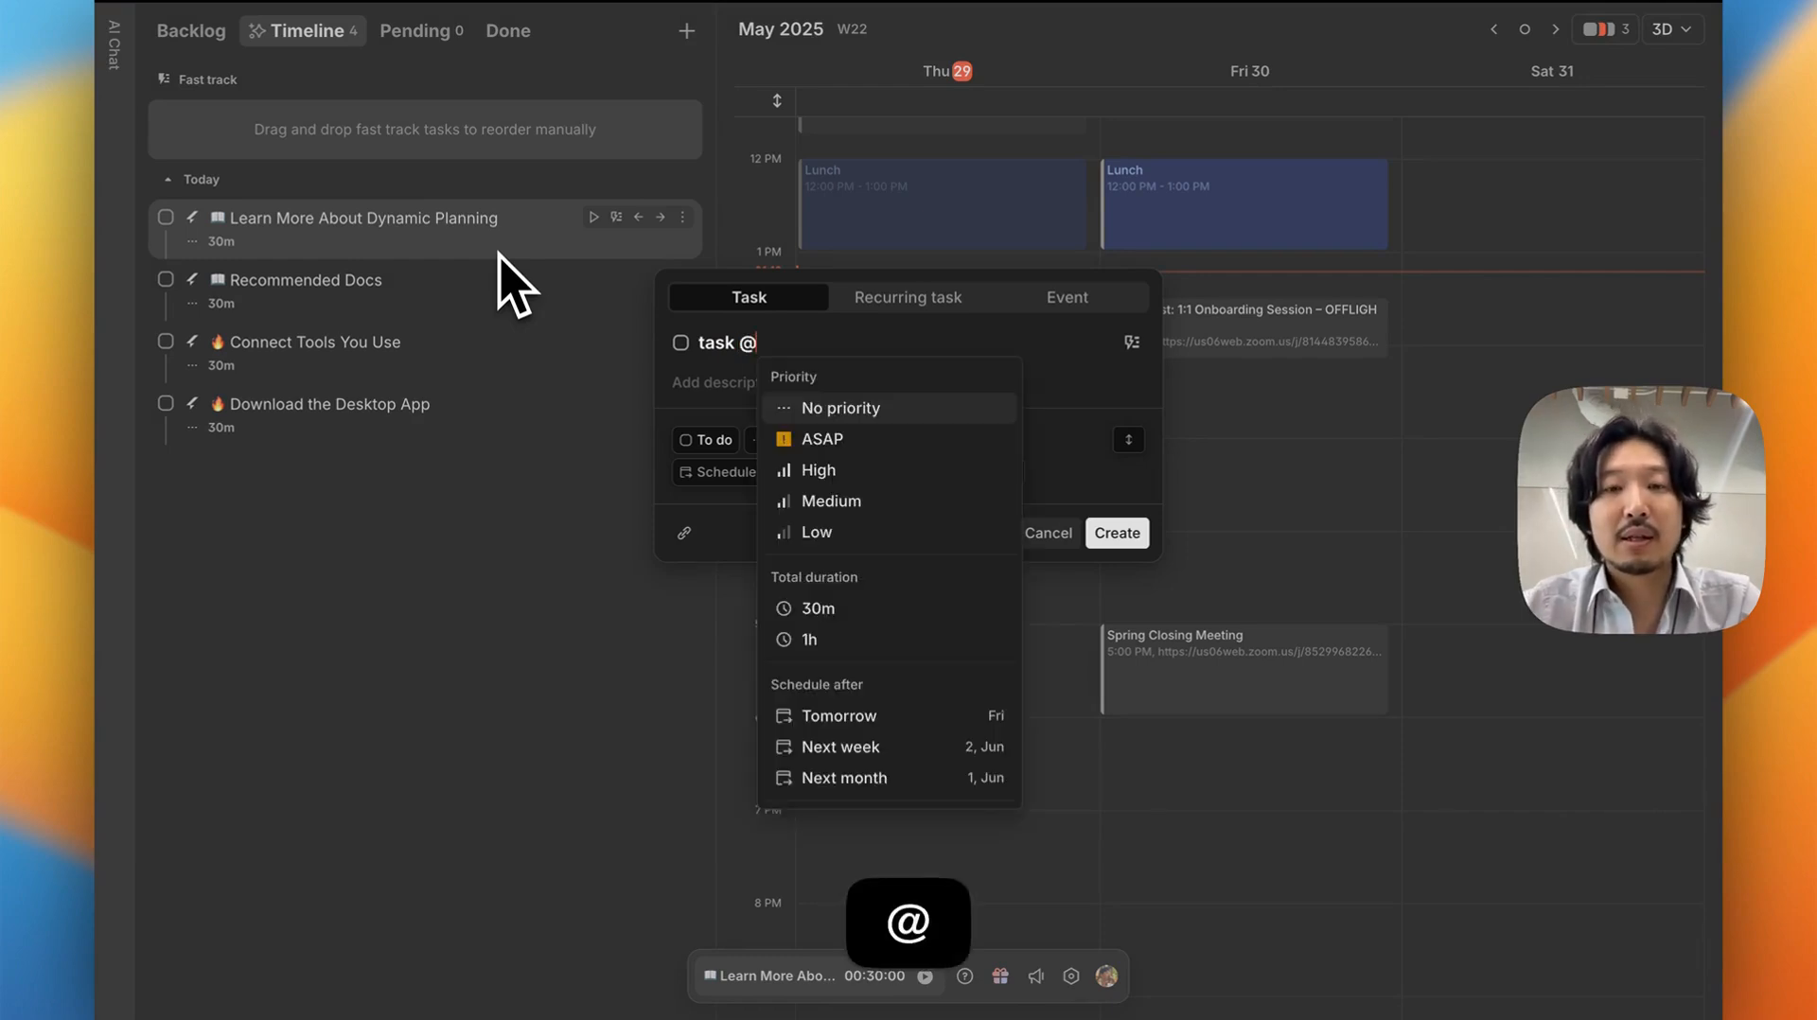
pyautogui.press('Down')
pyautogui.press('Down')
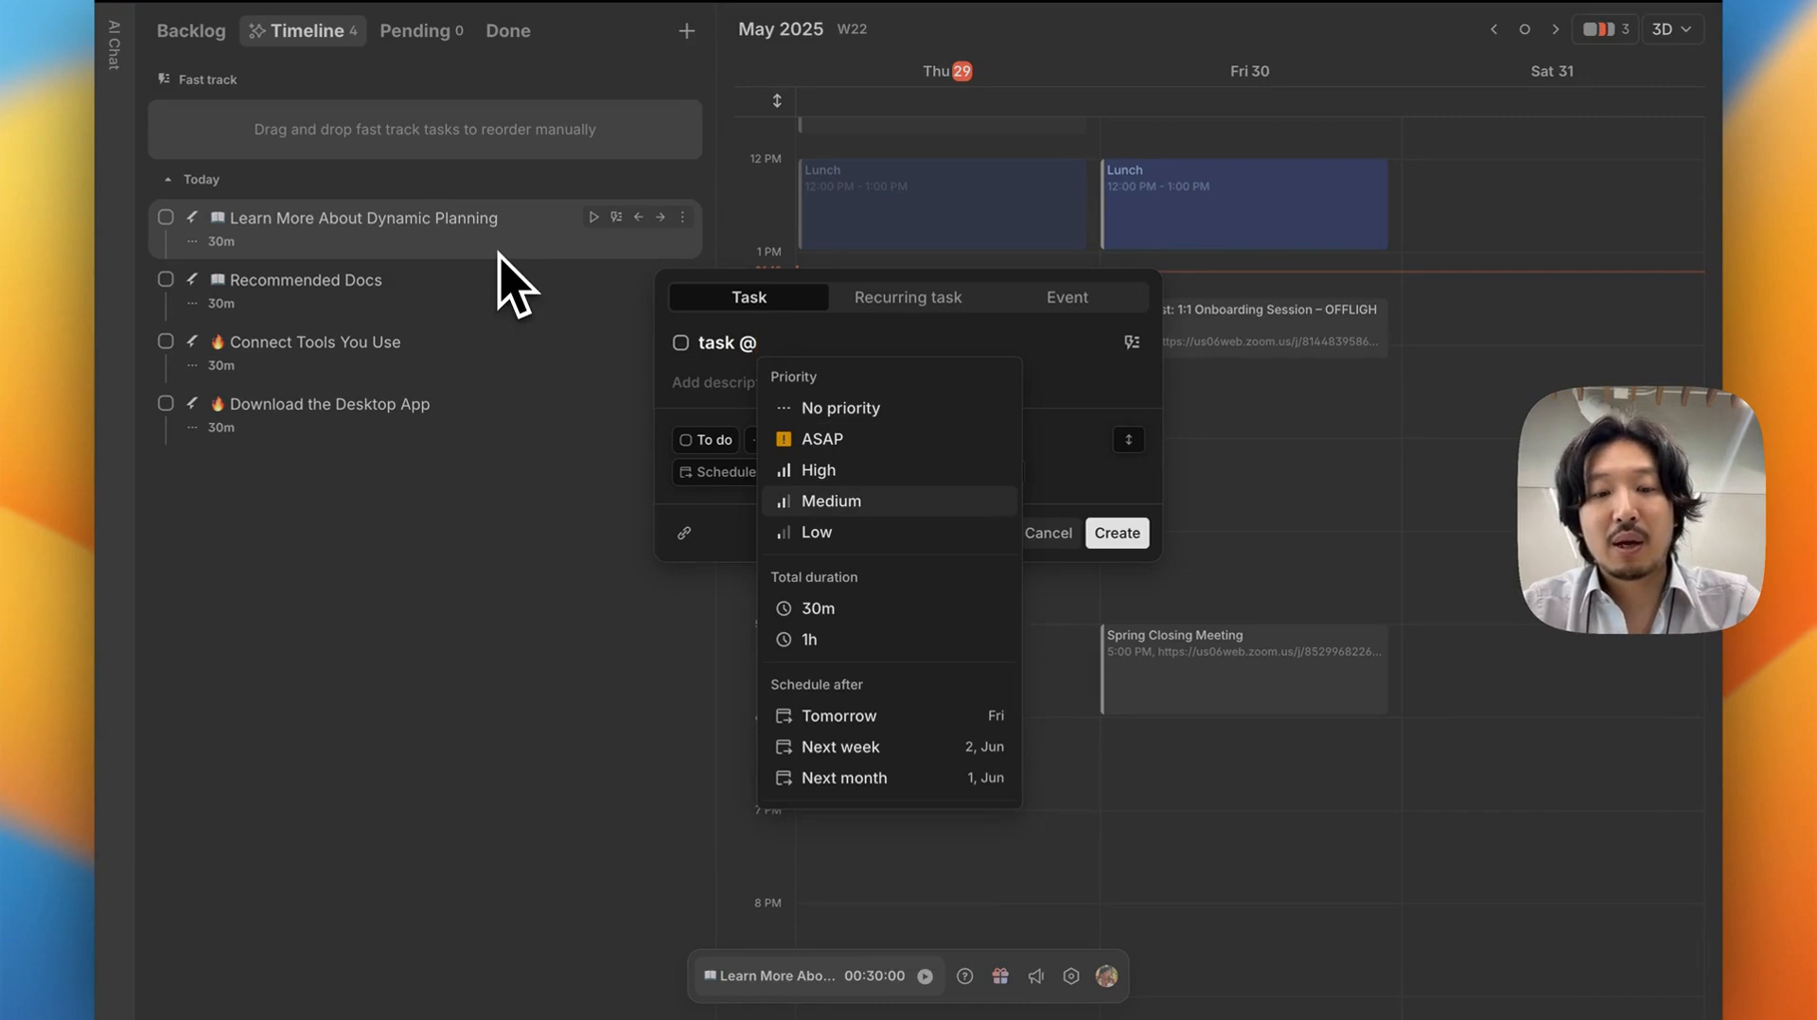
pyautogui.write('4/14')
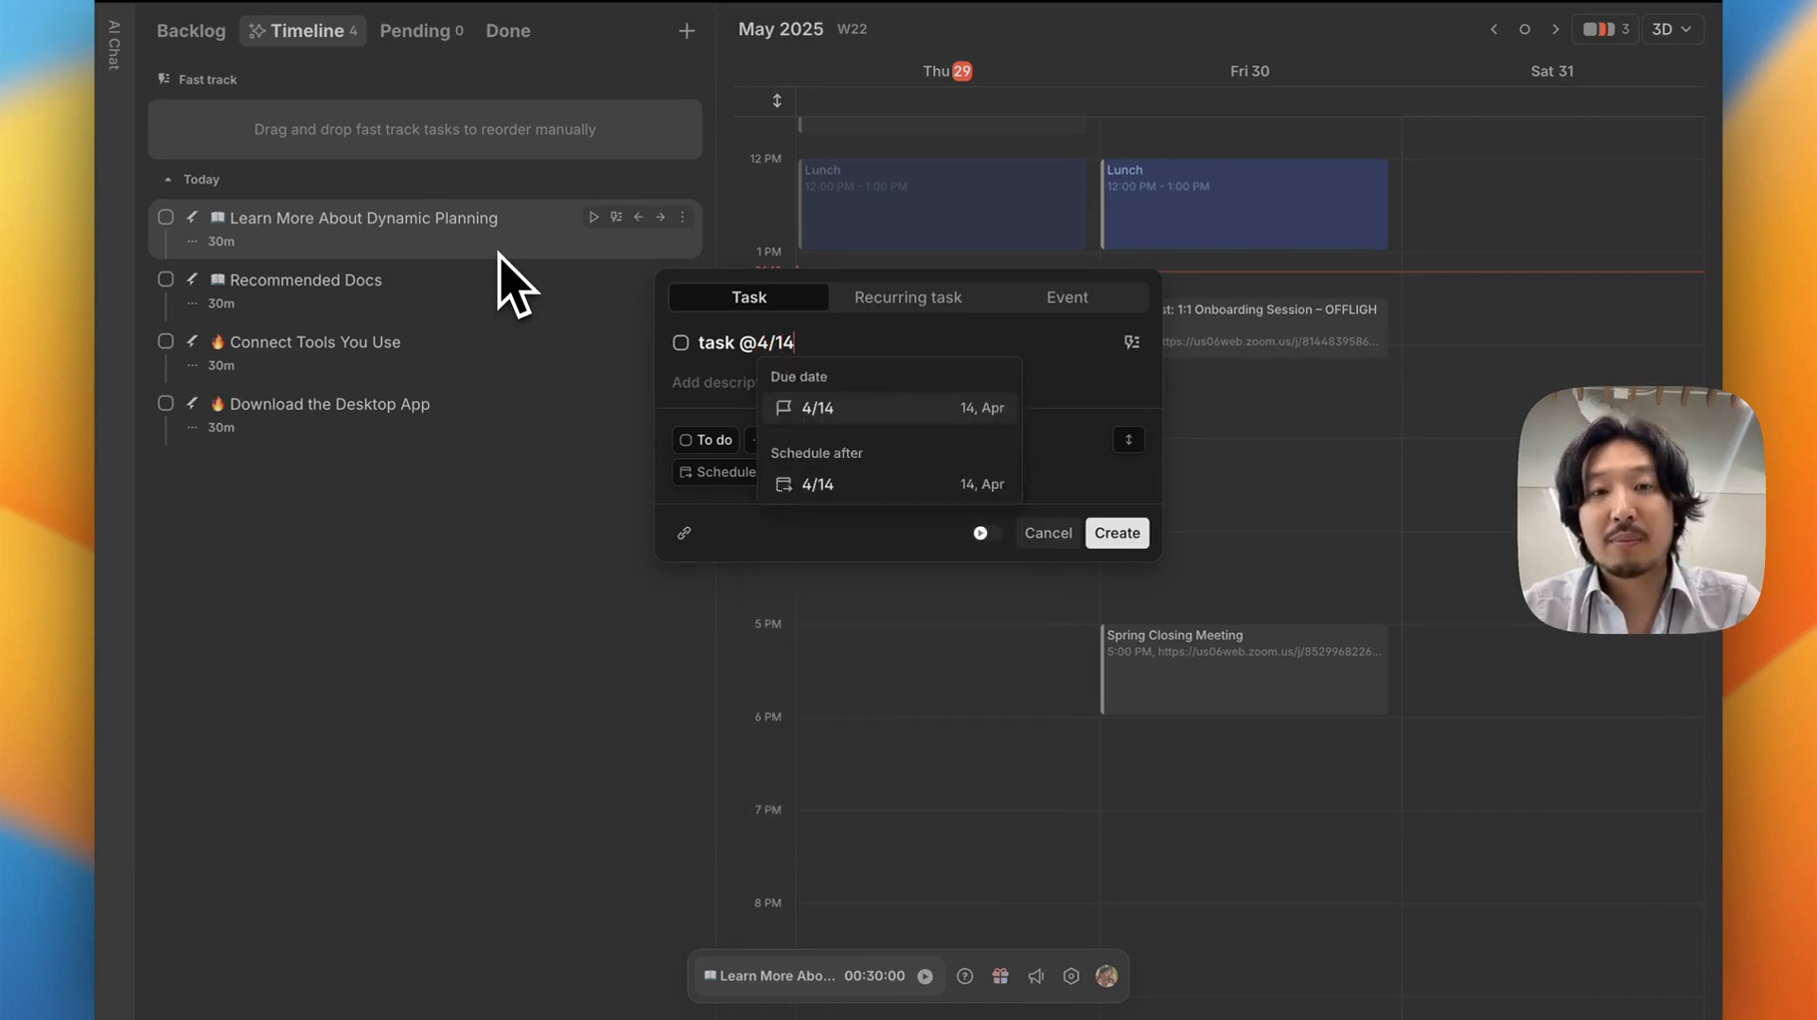
pyautogui.press('Return')
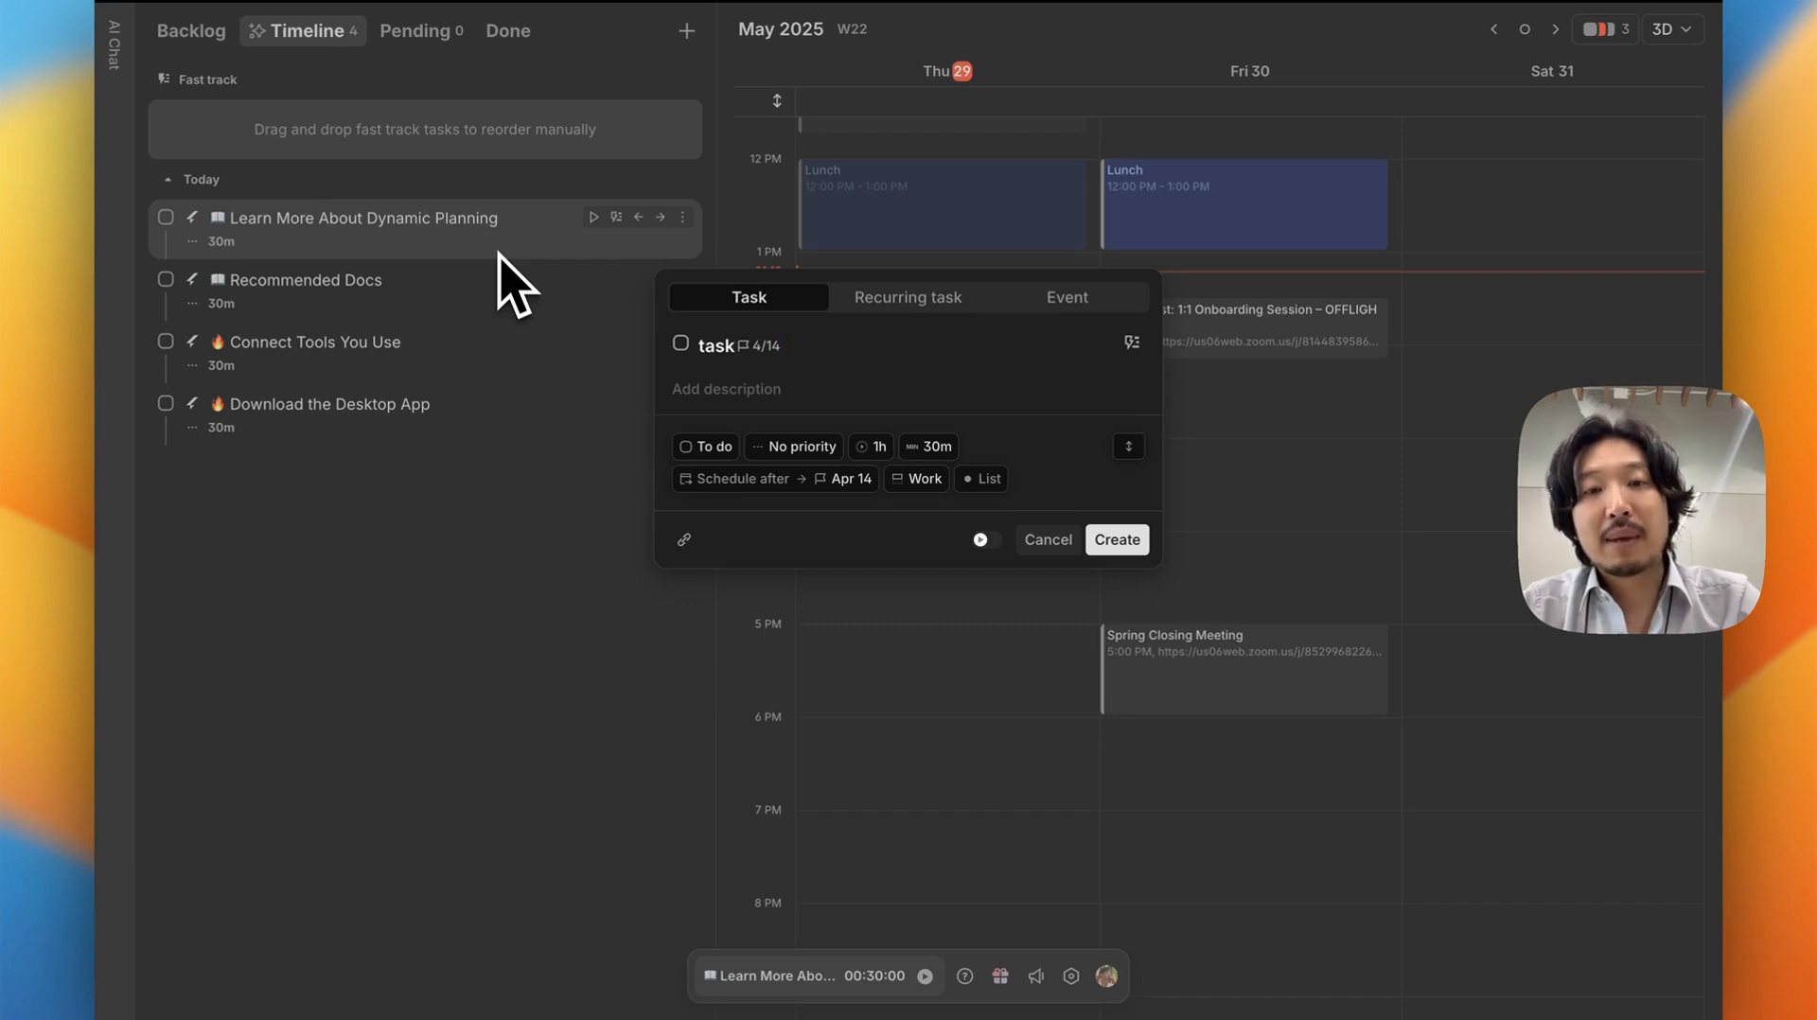
pyautogui.press('Escape')
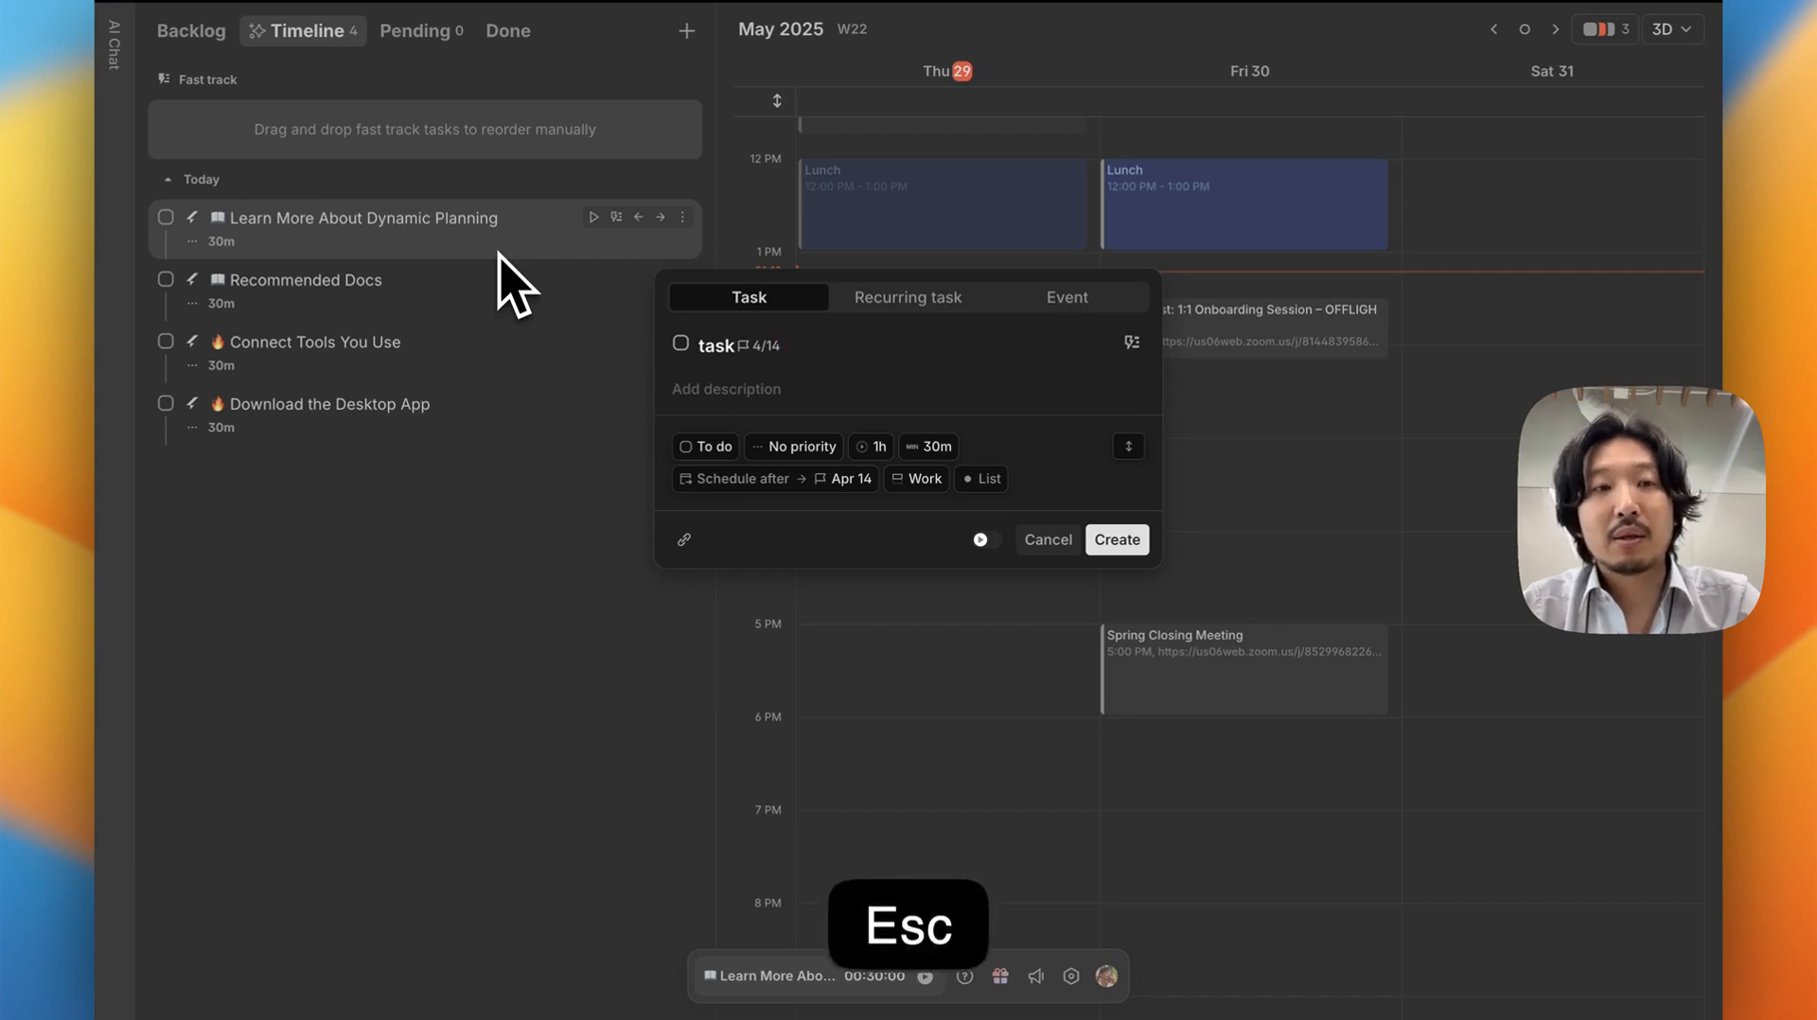
# Open the details of the "Learn More About Dynamic Planning" task under Today
pyautogui.press('Down')
pyautogui.press('Down')
pyautogui.press('Up')
pyautogui.press('Up')
pyautogui.press('Return')
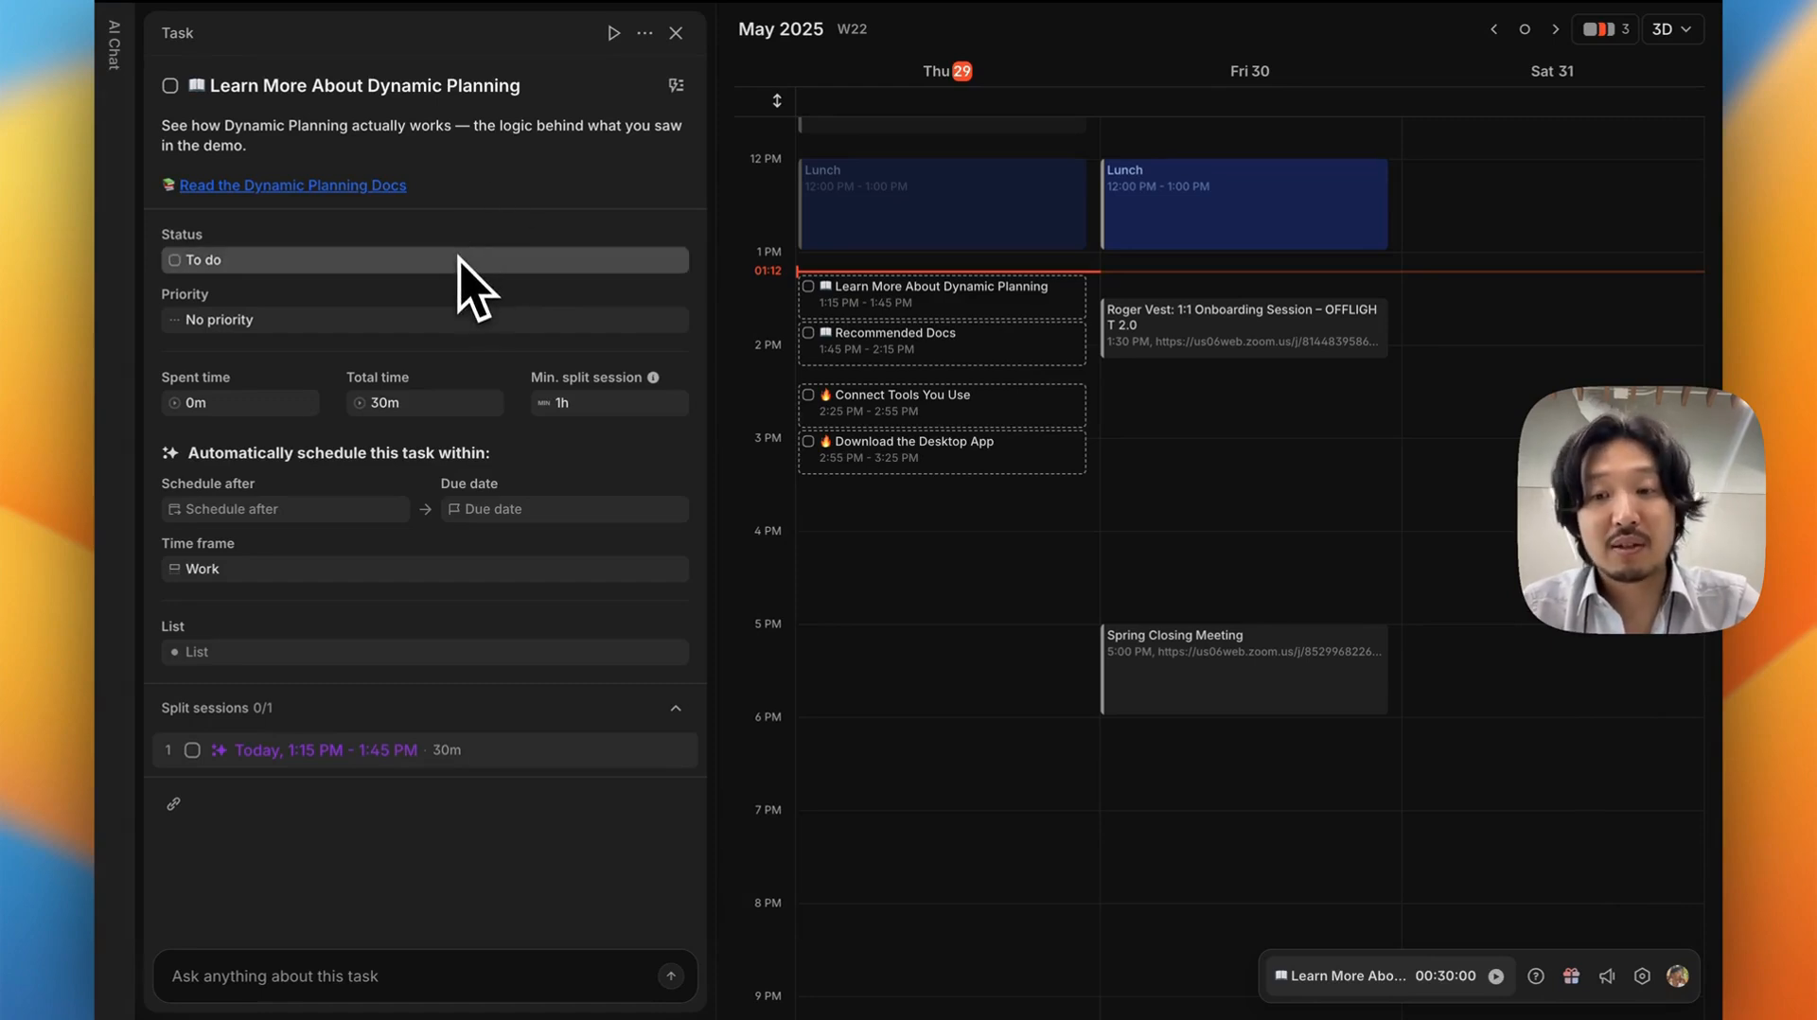
# Set the task's status to Pending and its priority to High
pyautogui.press('s')
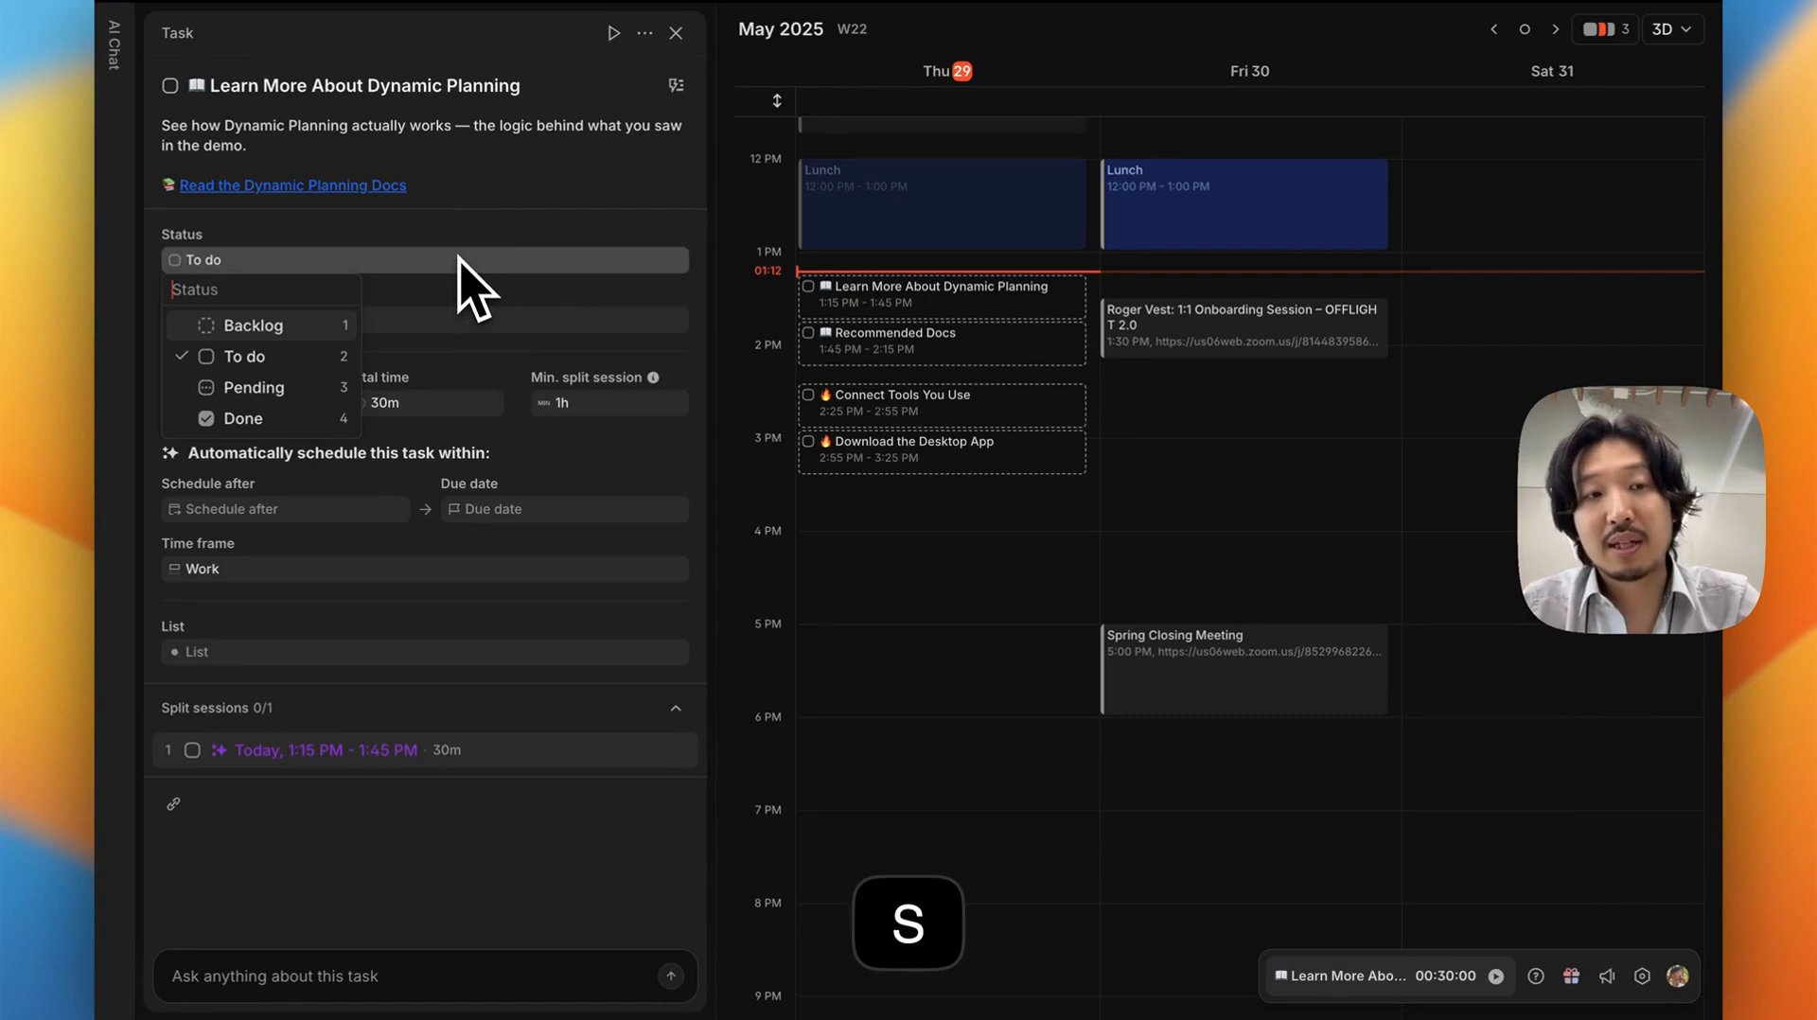
pyautogui.press('Down')
pyautogui.press('Down')
pyautogui.press('Return')
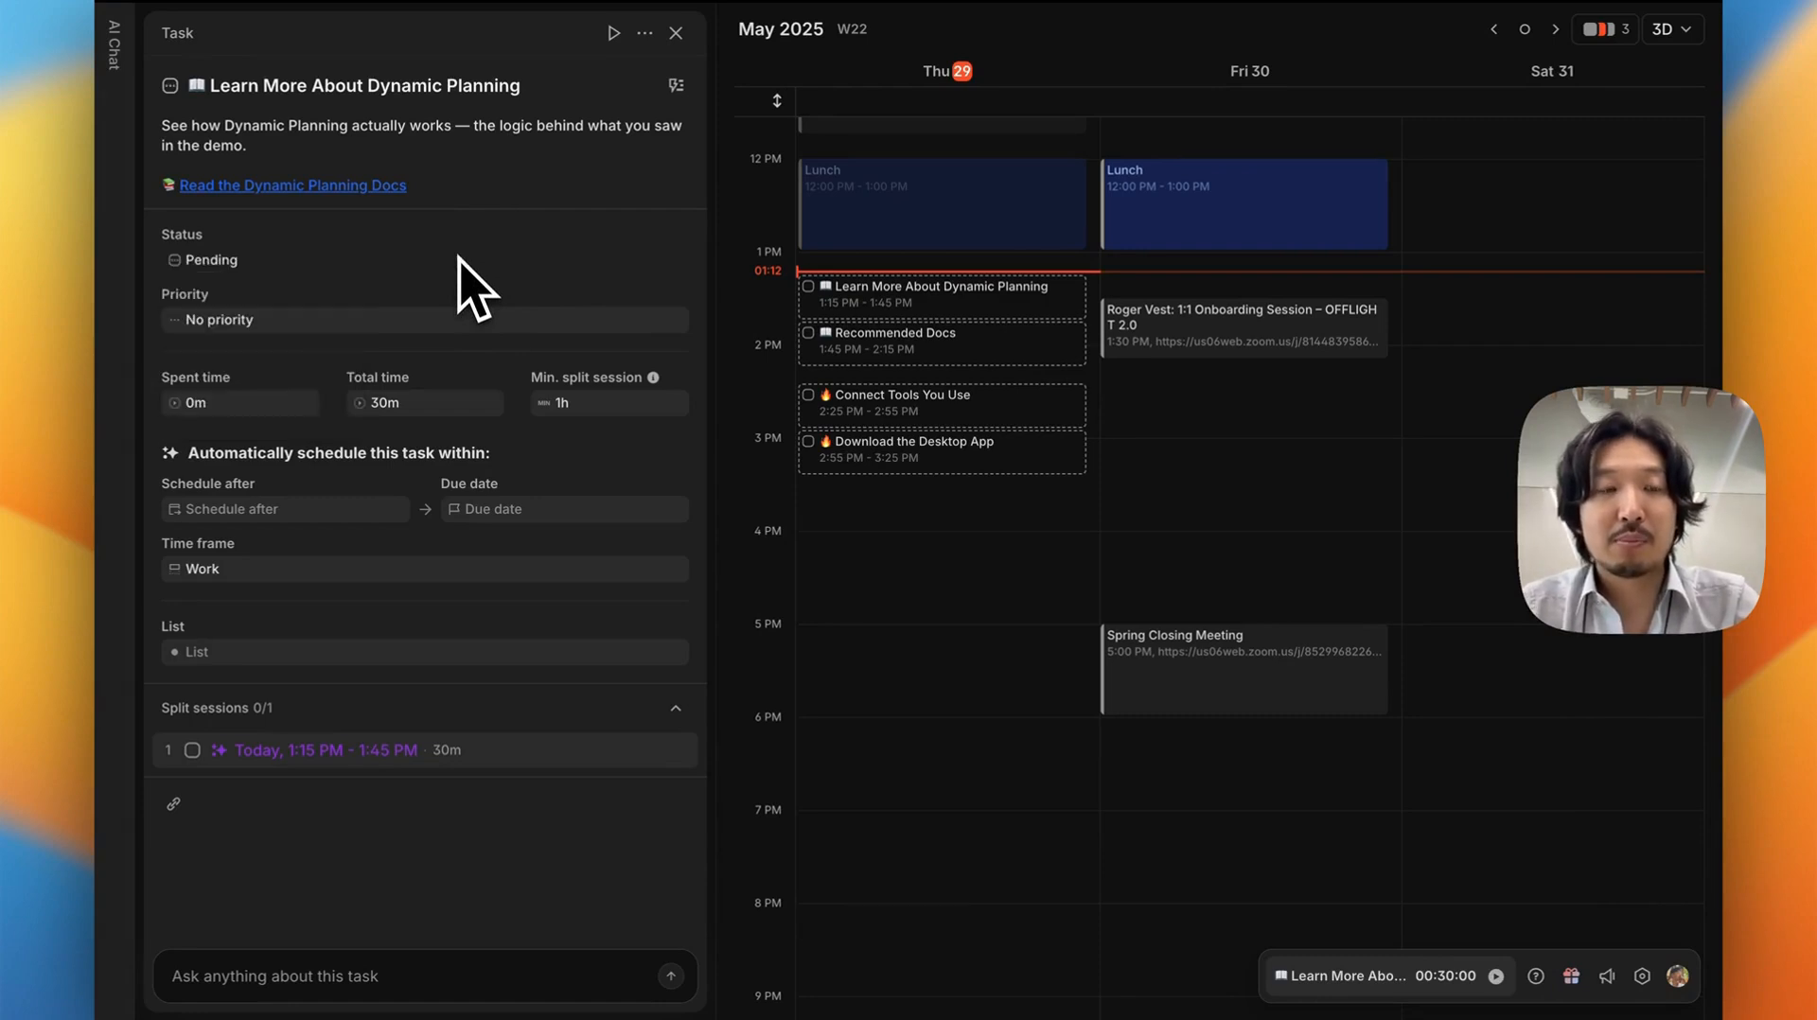
pyautogui.press('p')
pyautogui.press('Down')
pyautogui.press('Down')
pyautogui.press('Return')
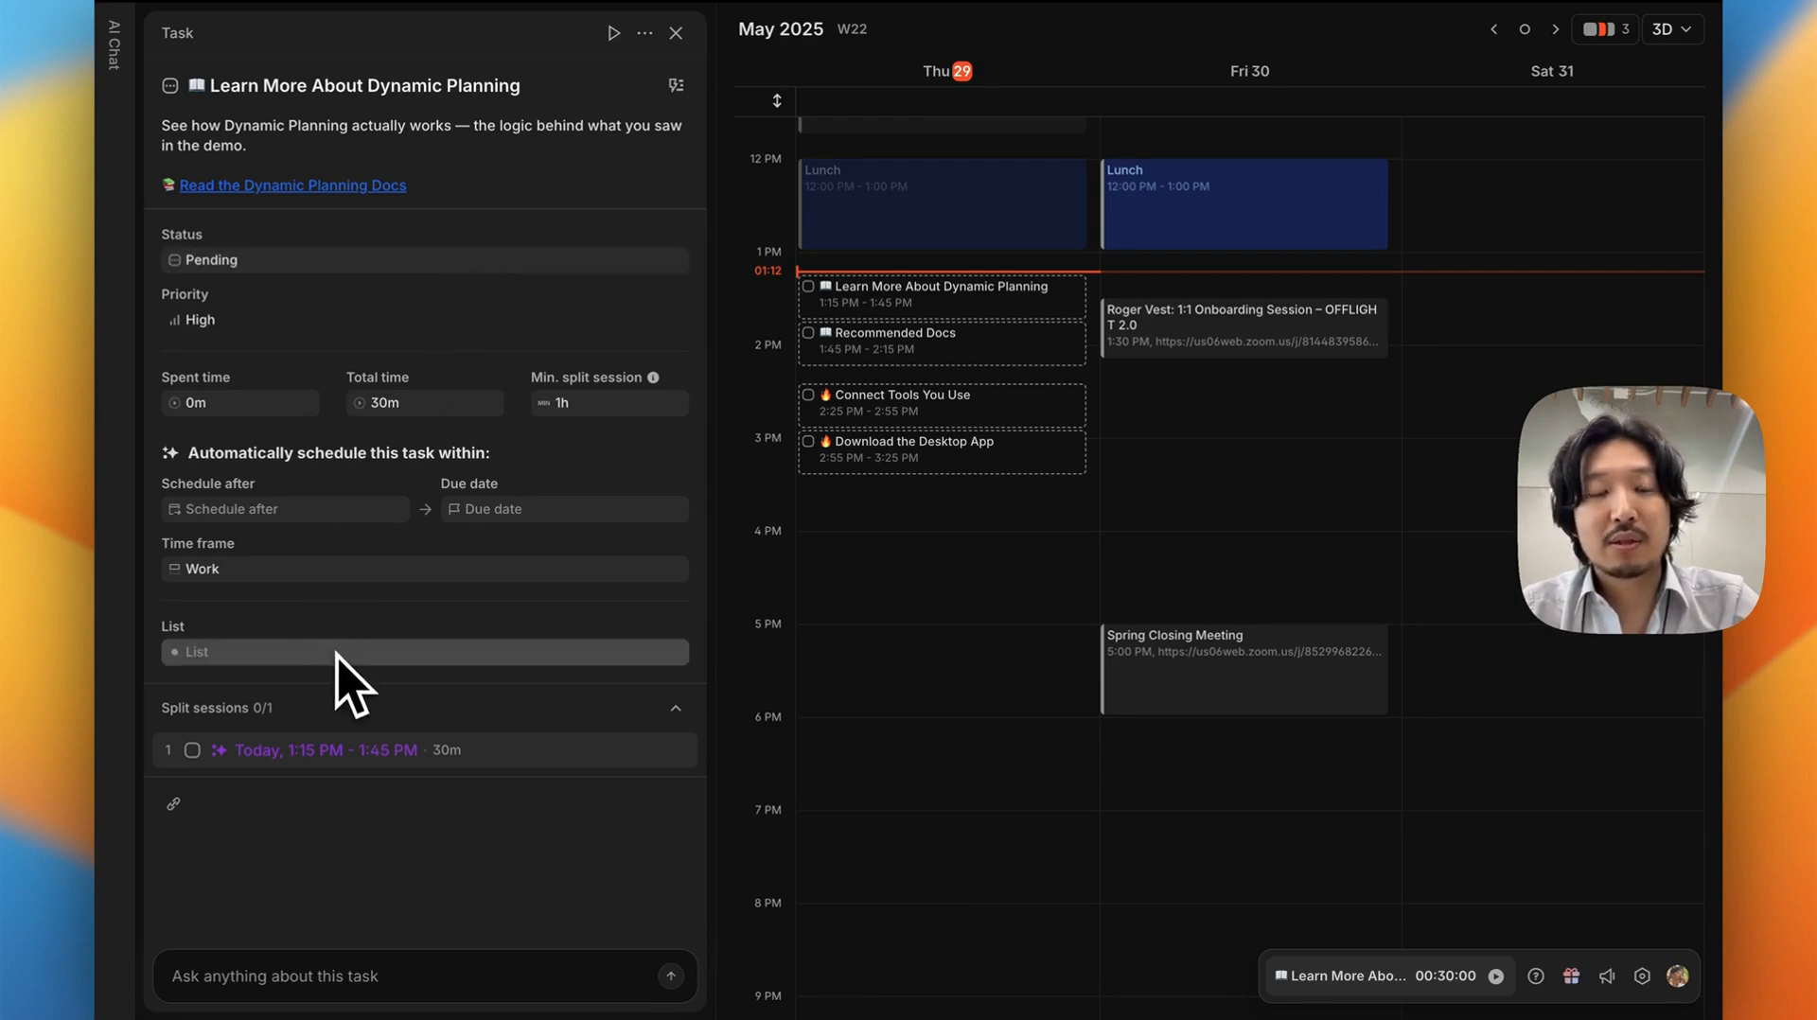
# Assign the "Learn More About Dynamic Planning" task to the Product list
pyautogui.press('l')
pyautogui.press('Down')
pyautogui.press('Down')
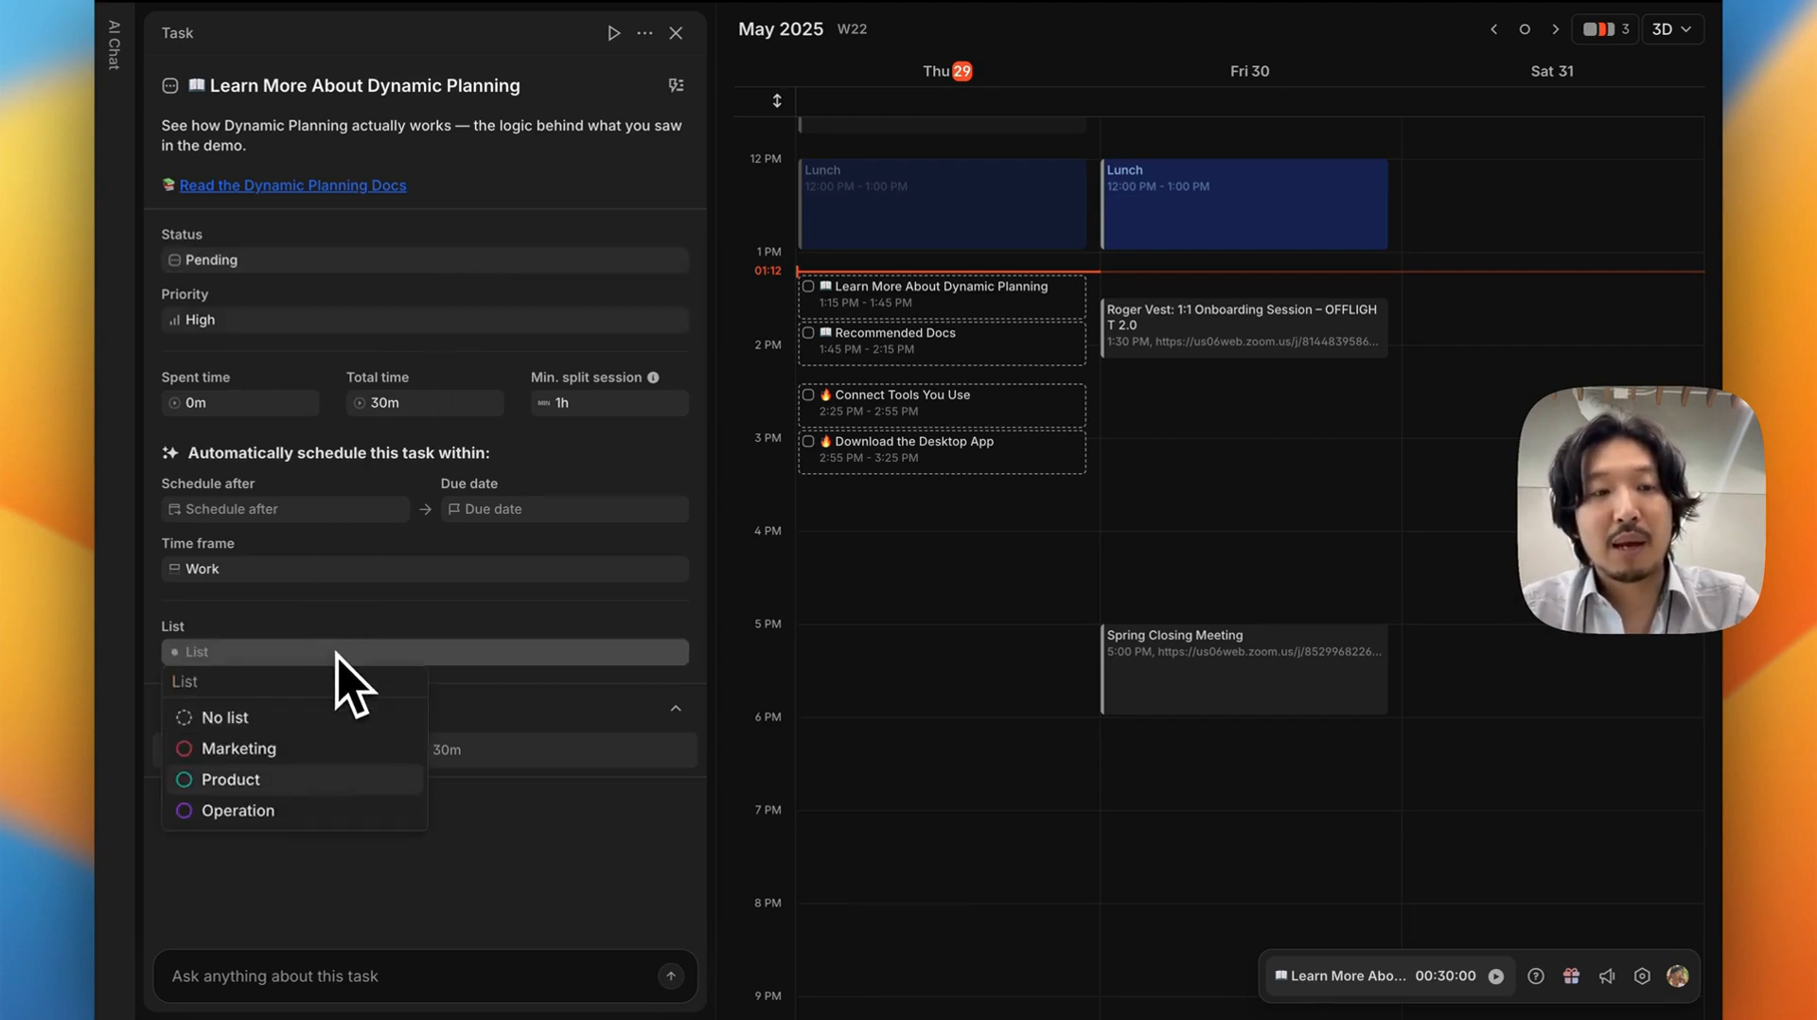
pyautogui.press('Return')
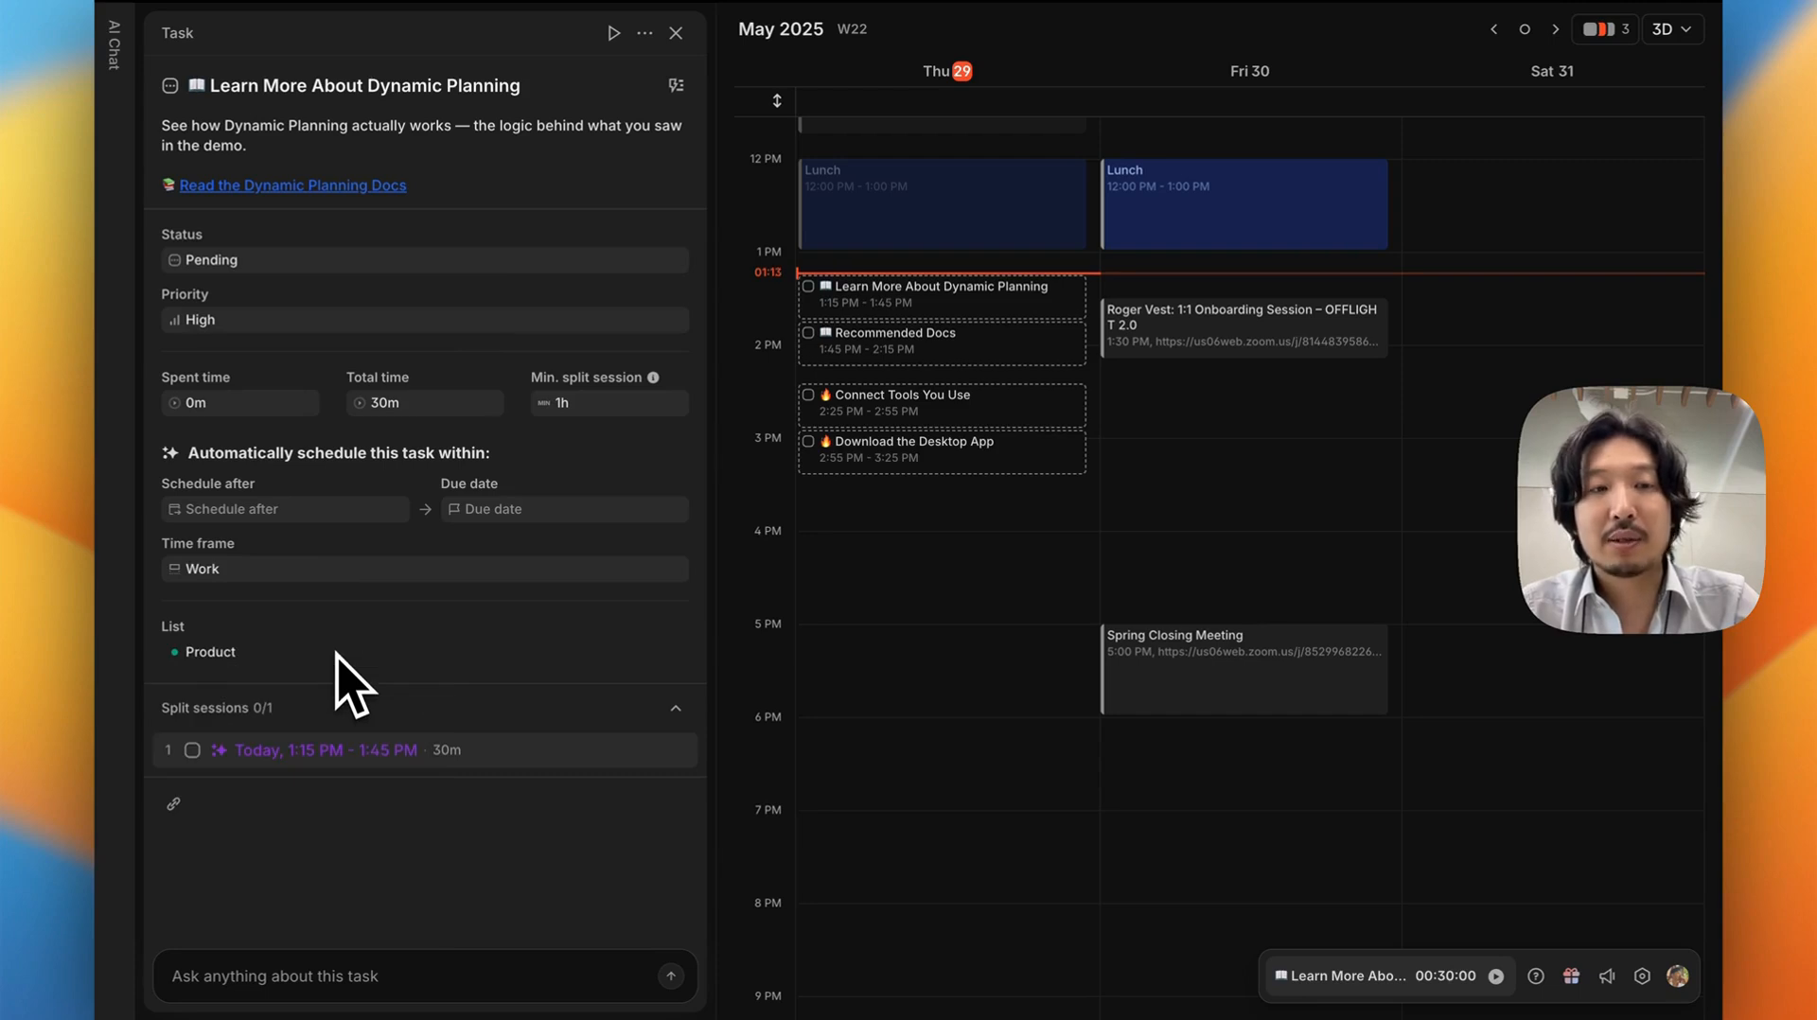
# Set the task's total time to 1h and close its details
pyautogui.press('t')
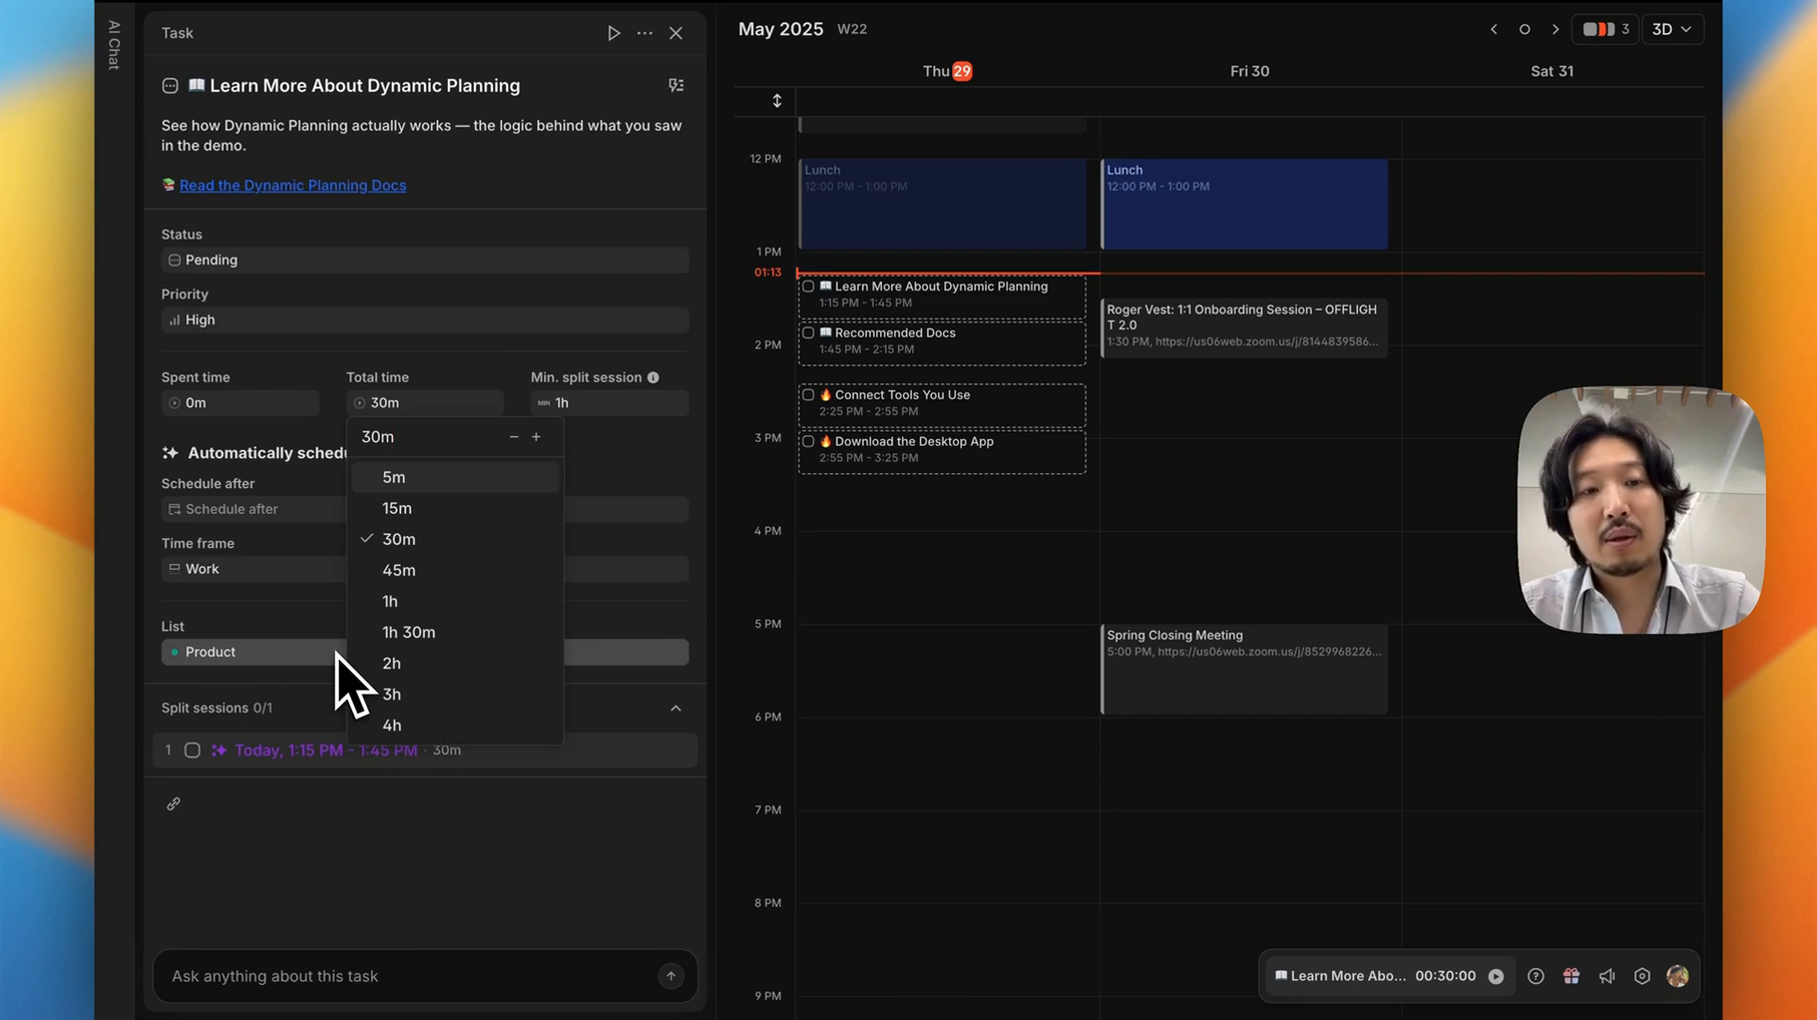
pyautogui.press('Down')
pyautogui.press('Down')
pyautogui.press('Down')
pyautogui.press('Down')
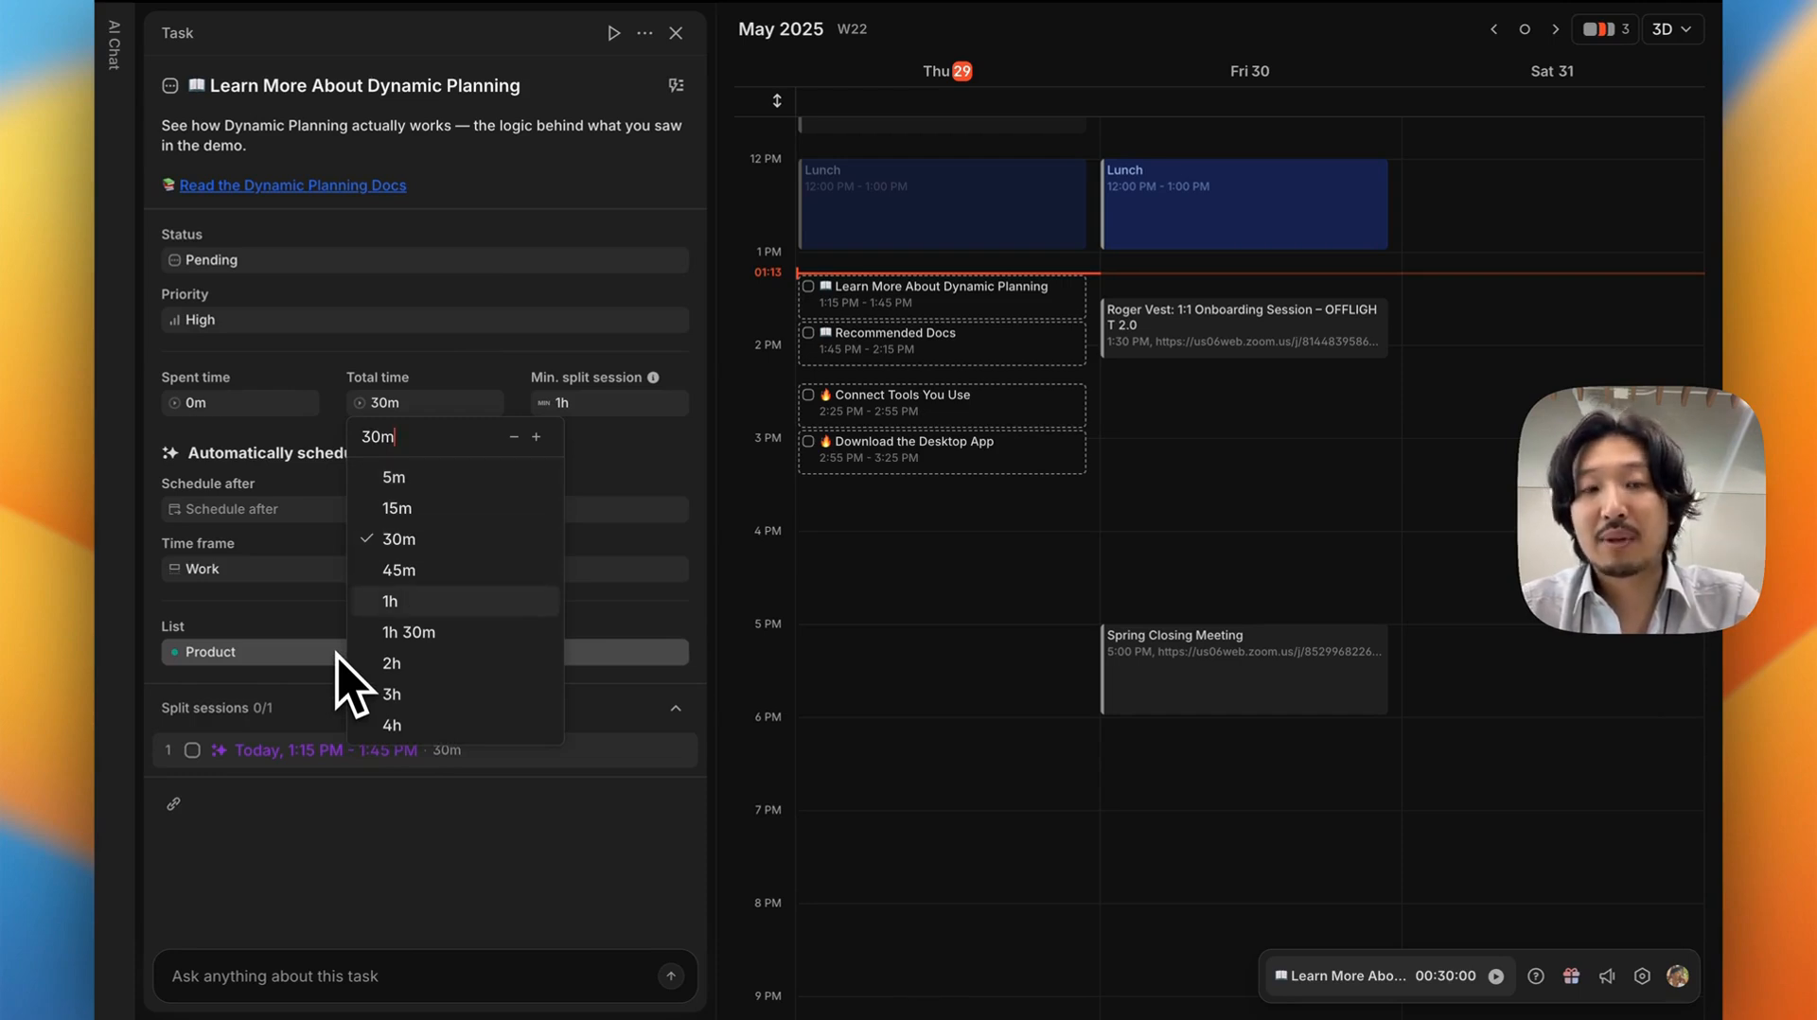
pyautogui.press('Return')
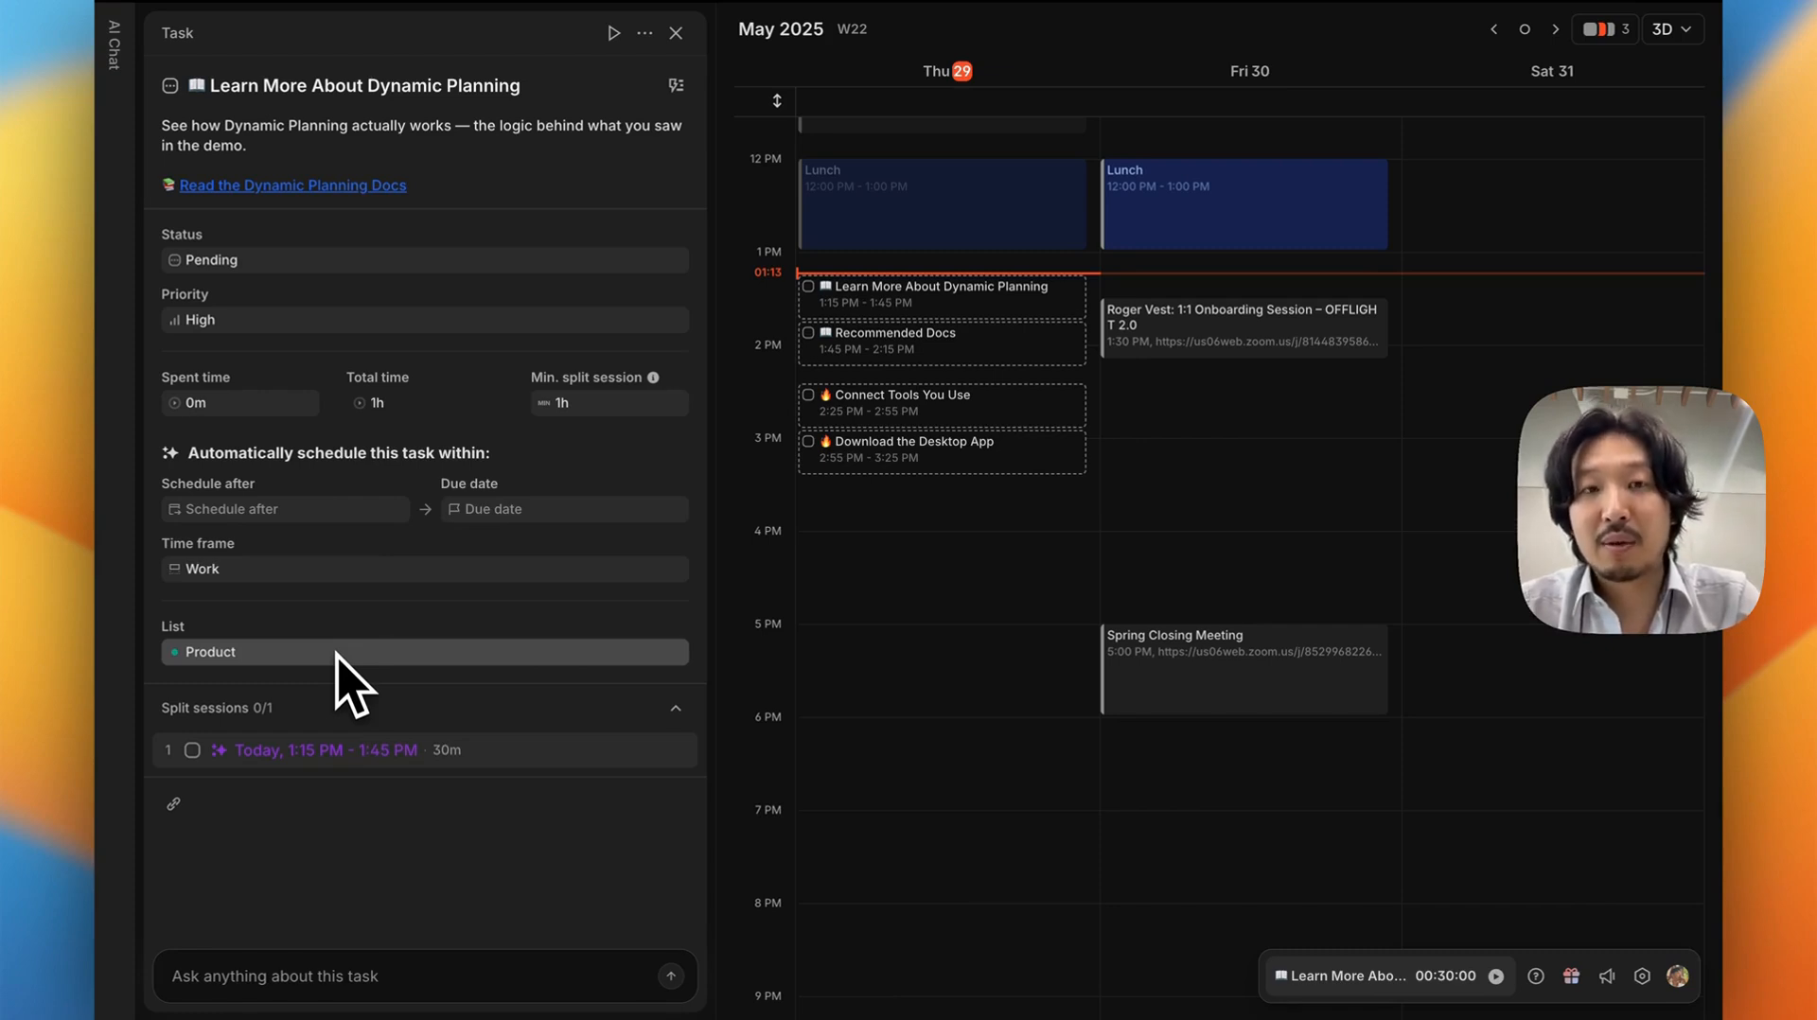
pyautogui.press('Escape')
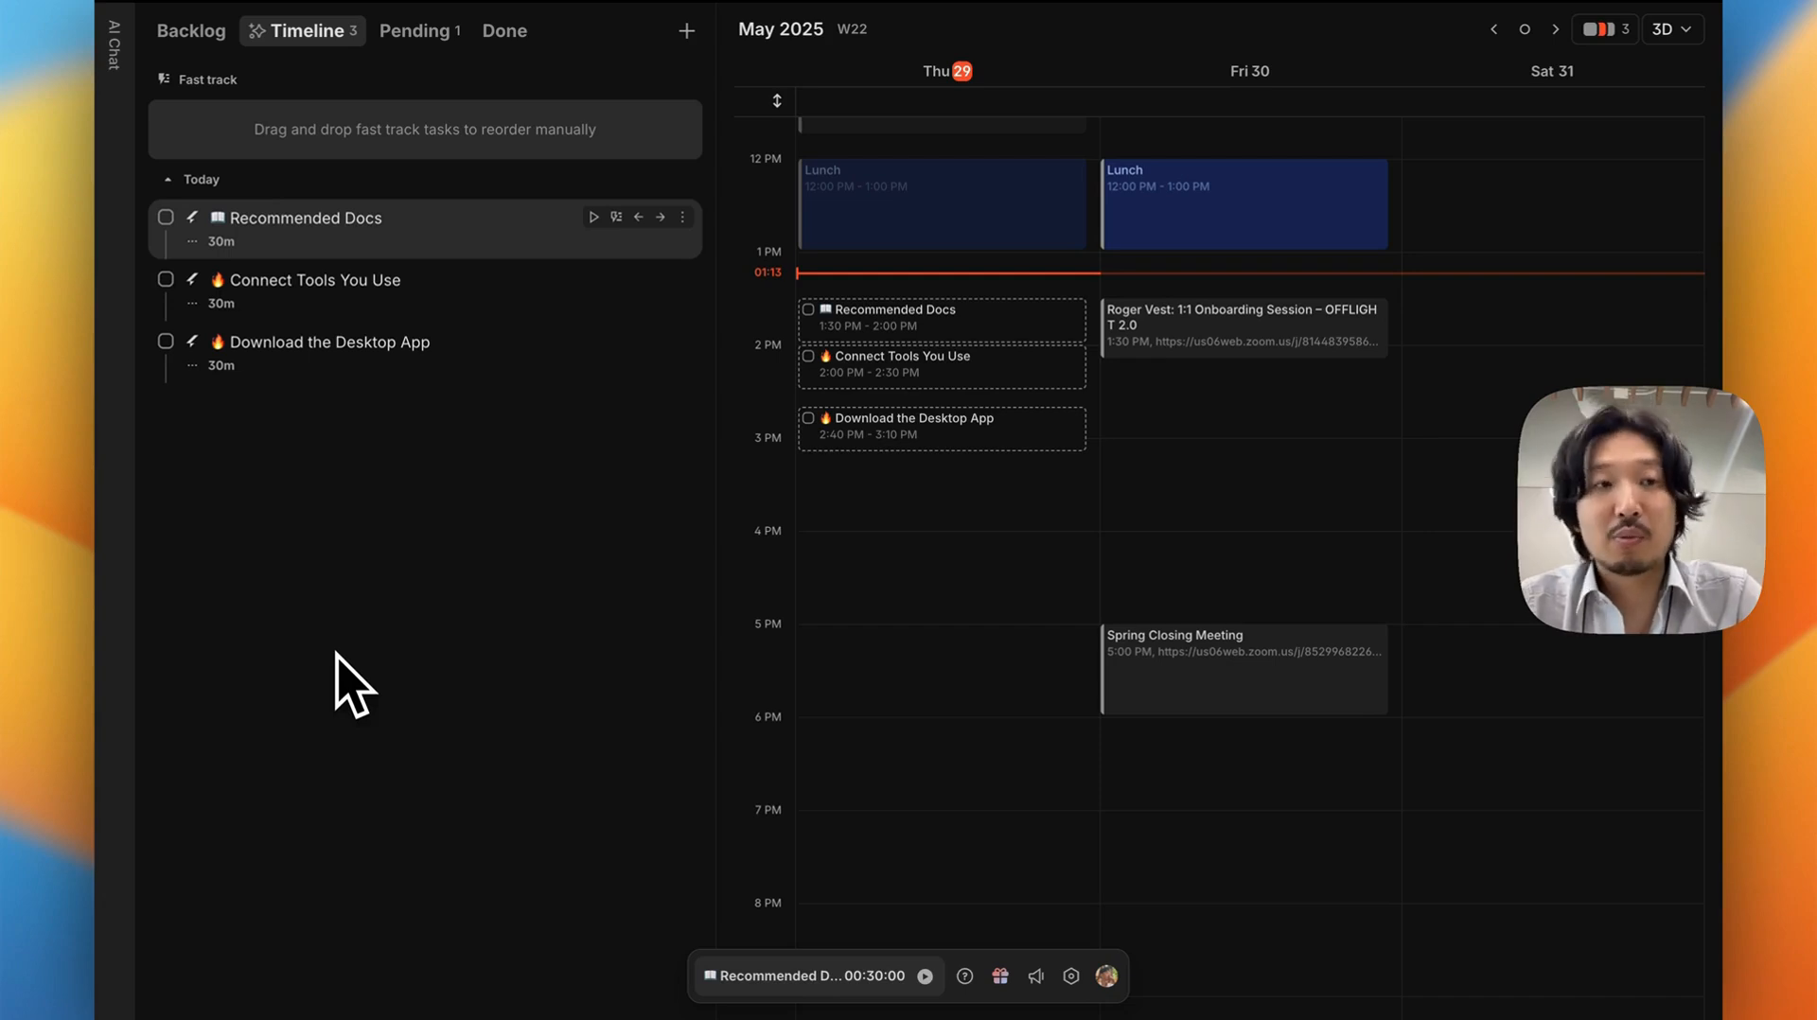
# Change the priority of the "Recommended Docs" task under Today
pyautogui.press('p')
pyautogui.press('Down')
pyautogui.press('Down')
pyautogui.press('Return')
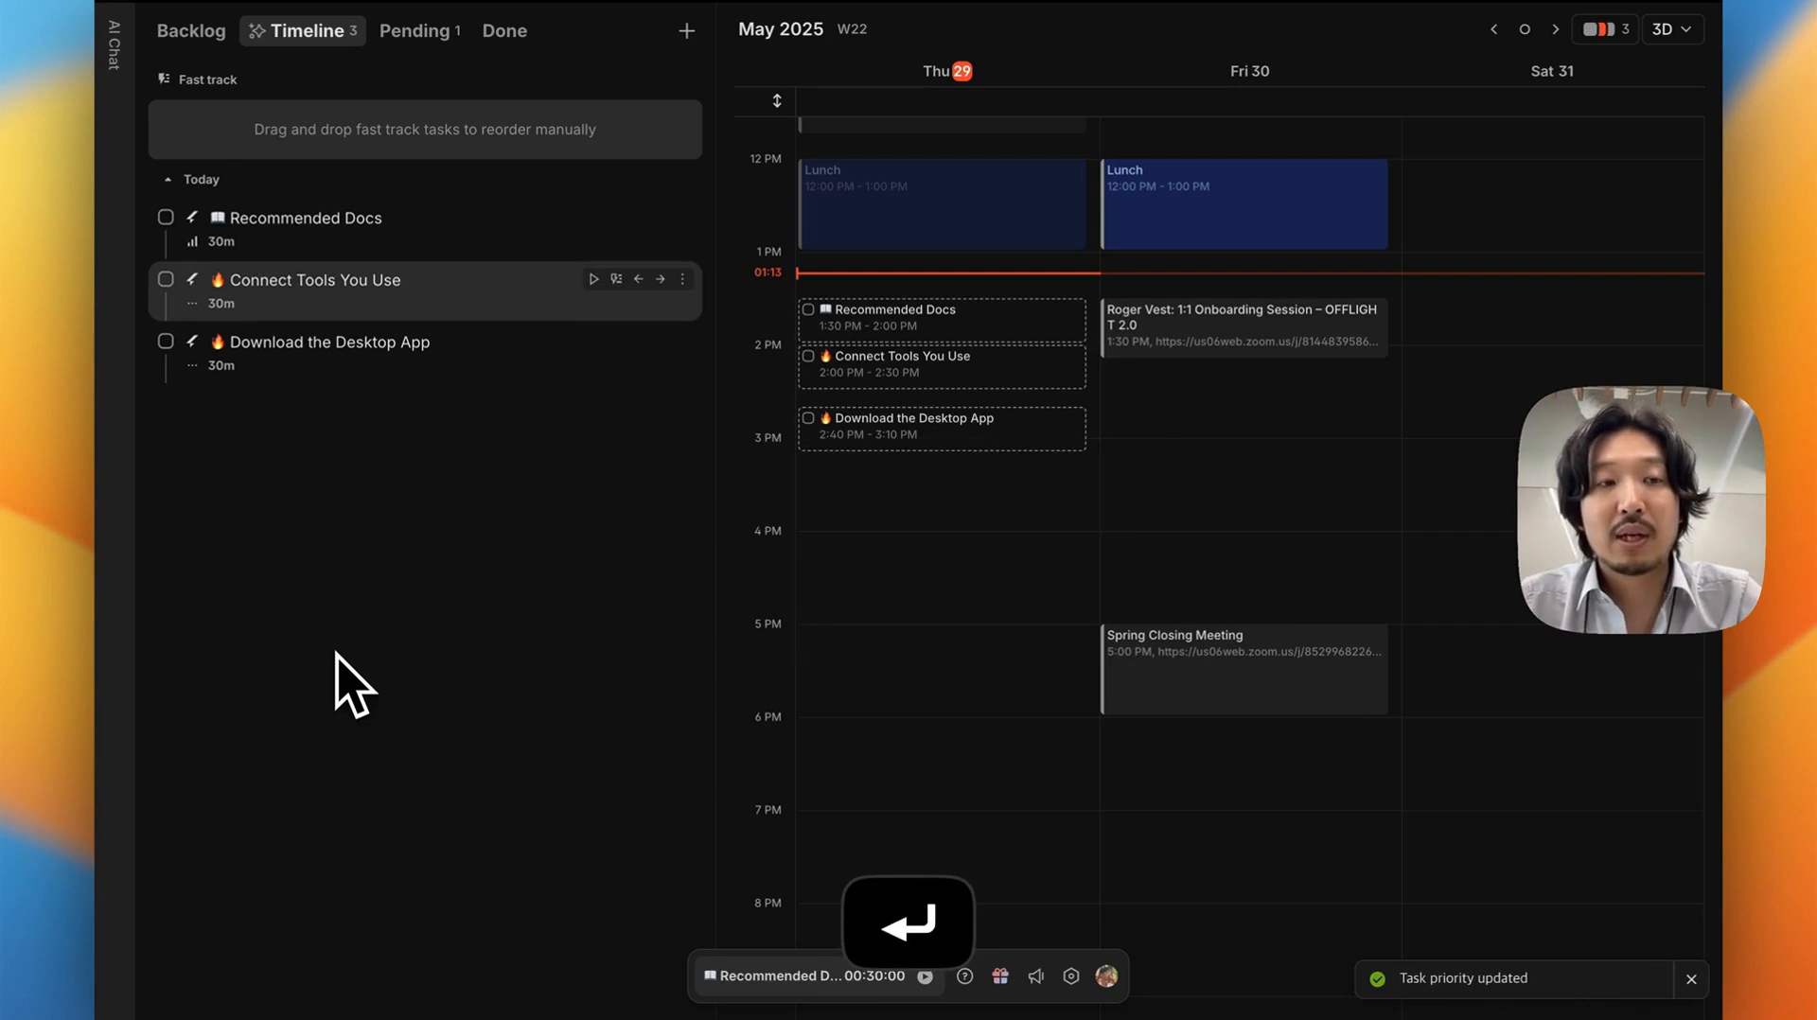
# Set the duration of the "Recommended Docs" task to 45m
pyautogui.press('Up')
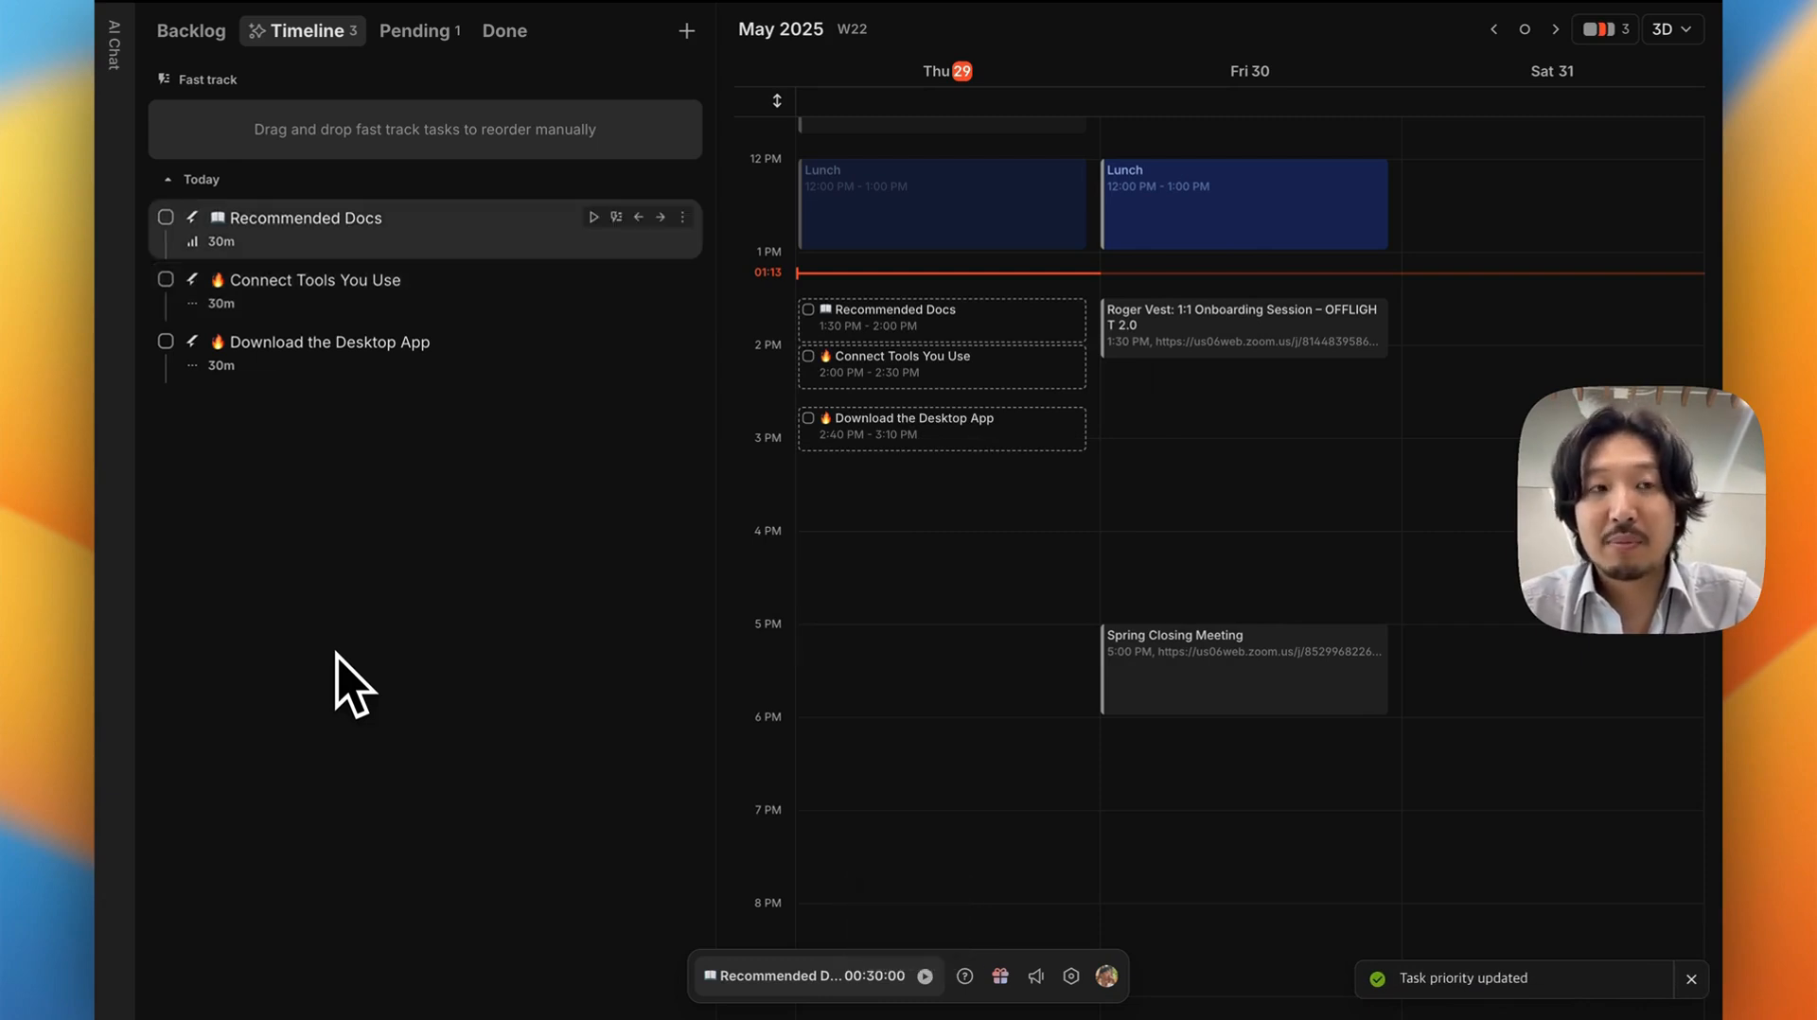
pyautogui.press('t')
pyautogui.press('Down')
pyautogui.press('Down')
pyautogui.press('Down')
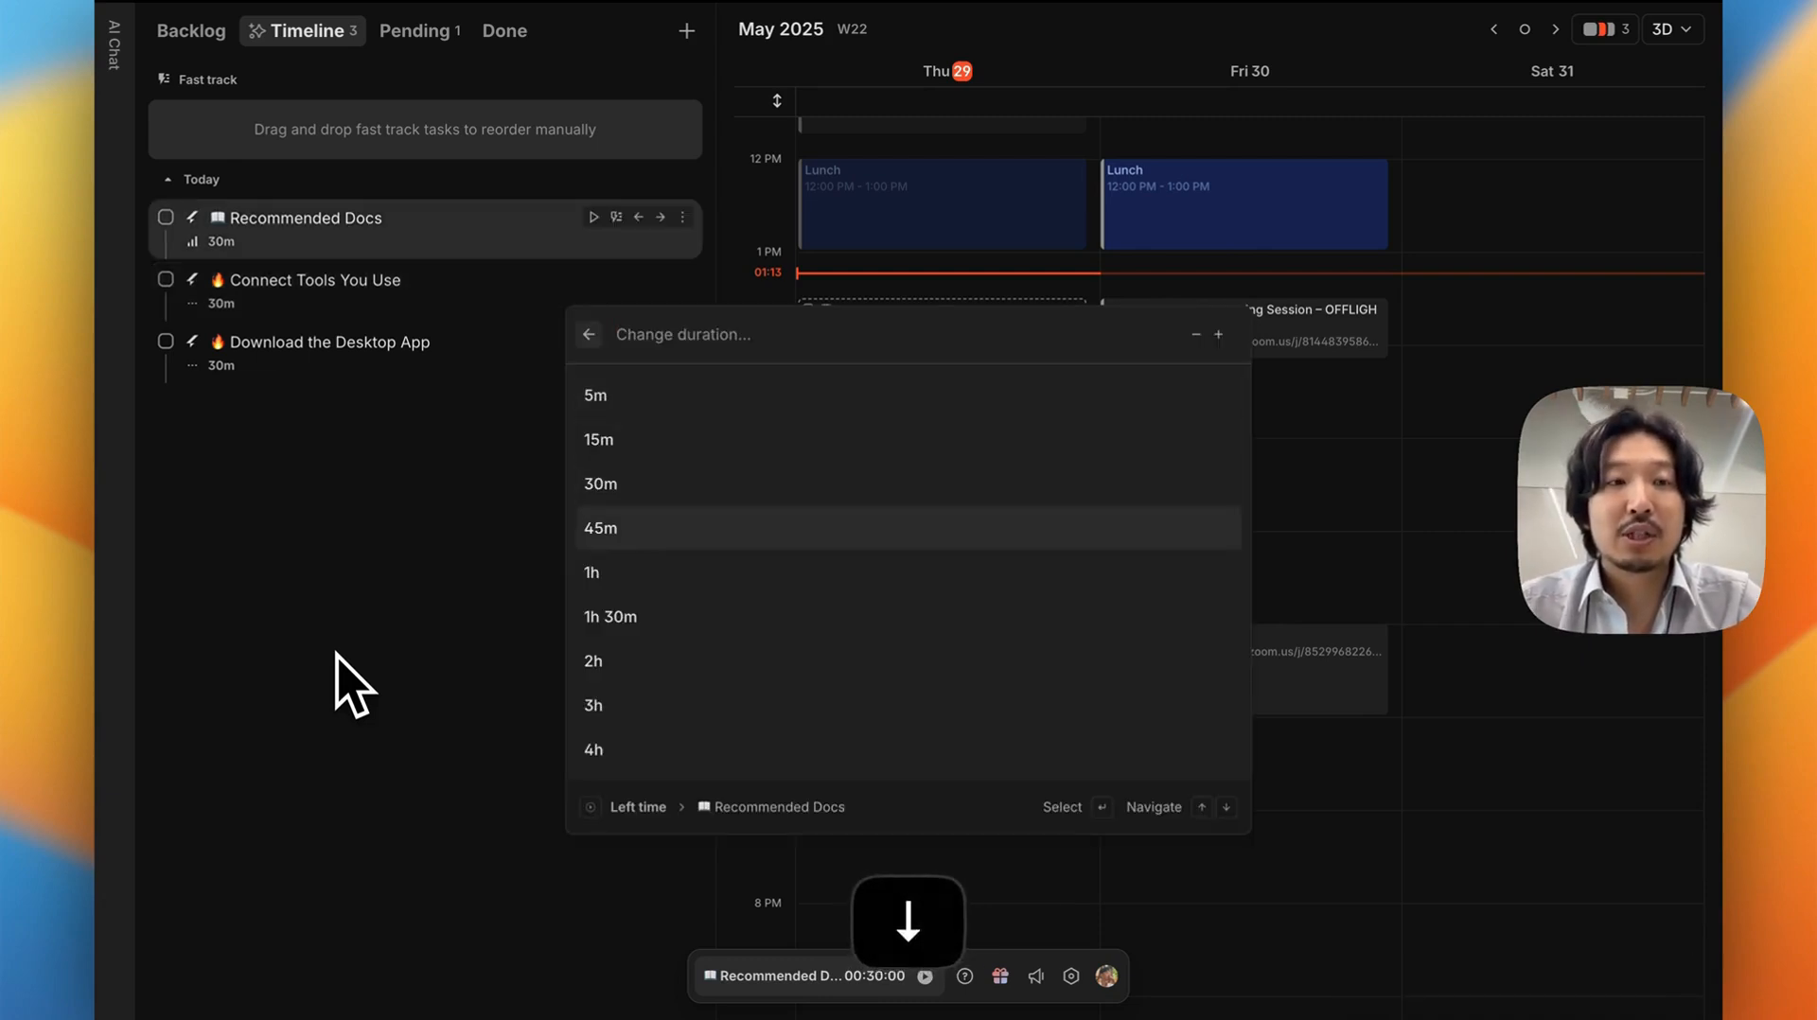
pyautogui.press('Return')
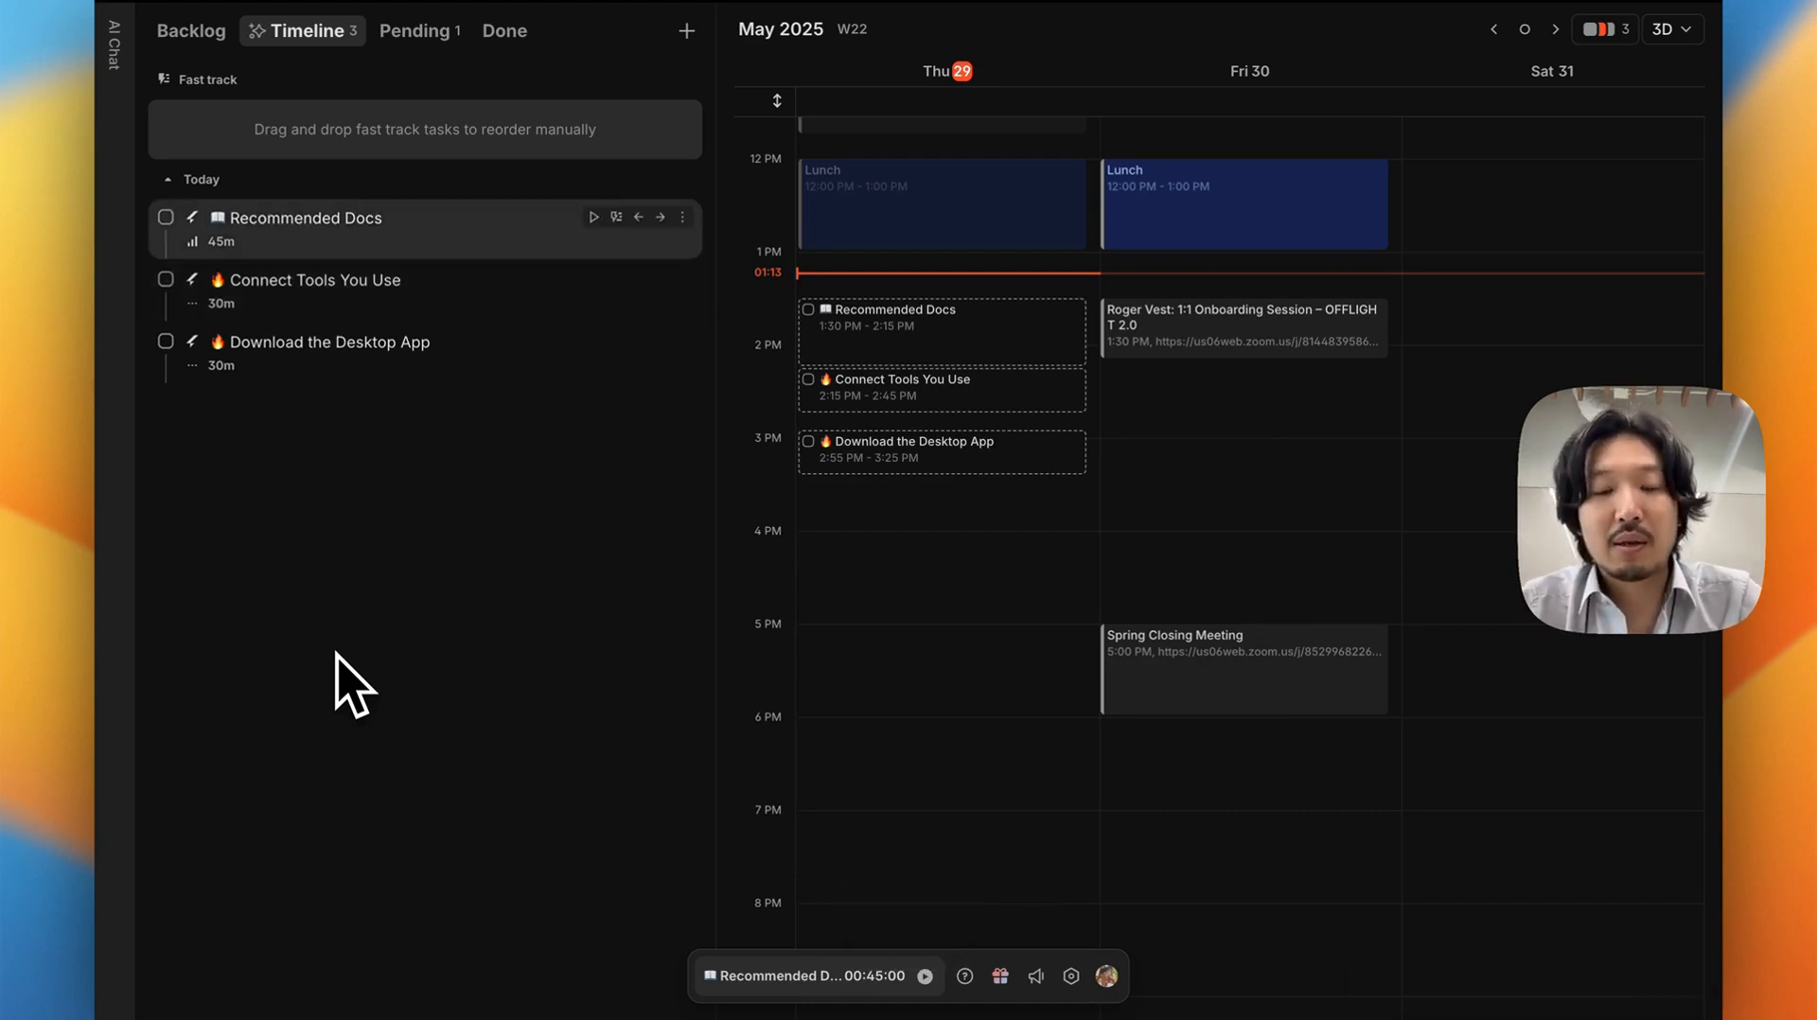
# Set the deadline of the "Recommended Docs" task to Next week (Jun 6)
pyautogui.press('d')
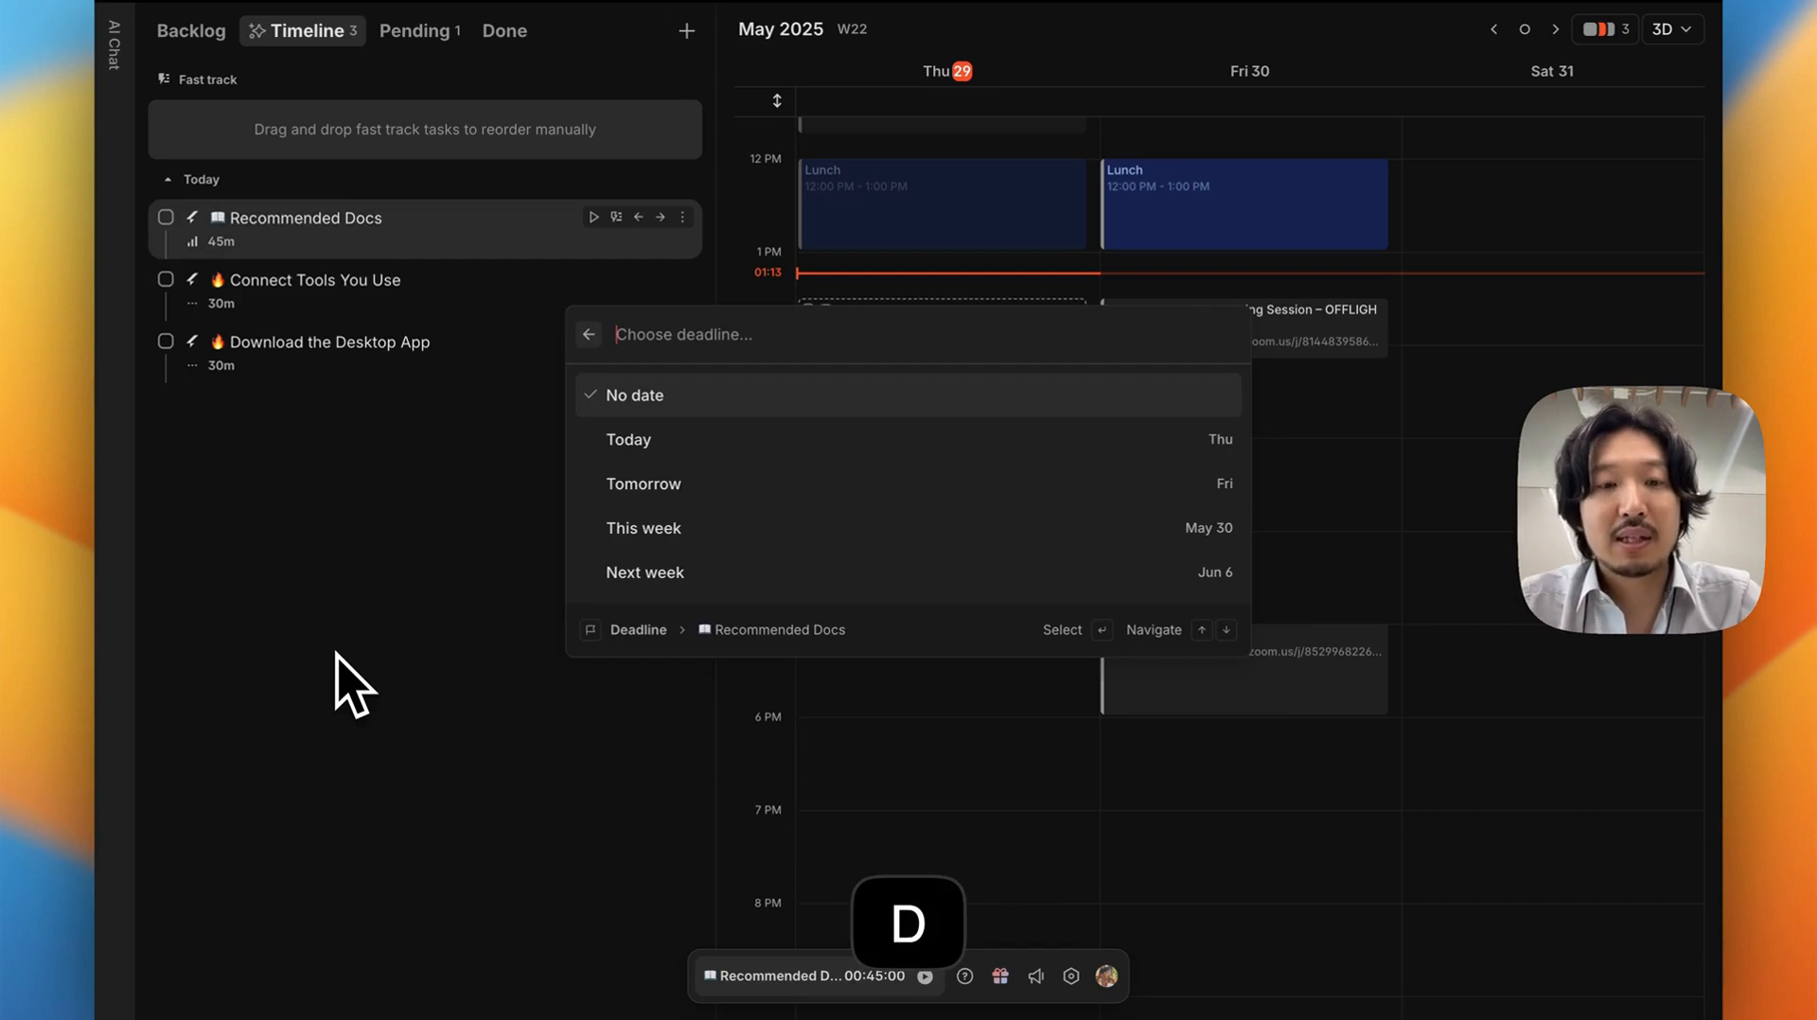
pyautogui.press('Down')
pyautogui.press('Down')
pyautogui.press('Down')
pyautogui.press('Down')
pyautogui.press('Return')
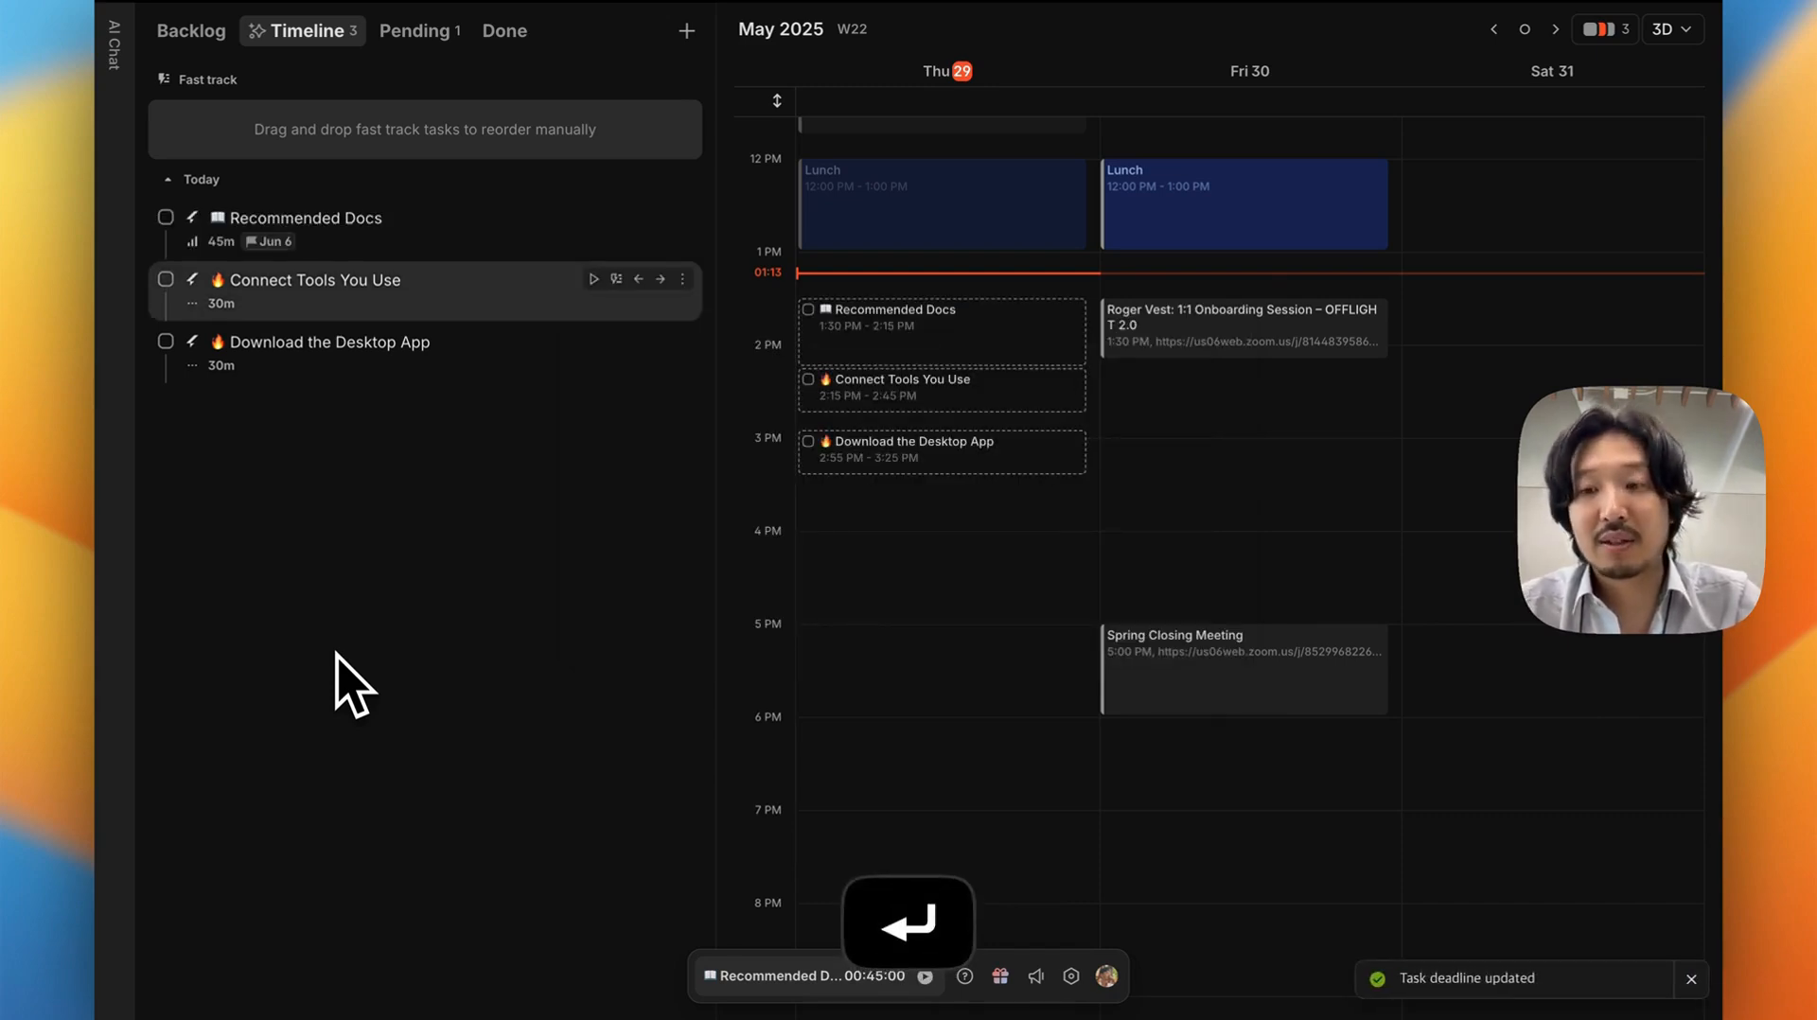
# Set the "Recommended Docs" task to be scheduled after Tomorrow
pyautogui.press('Up')
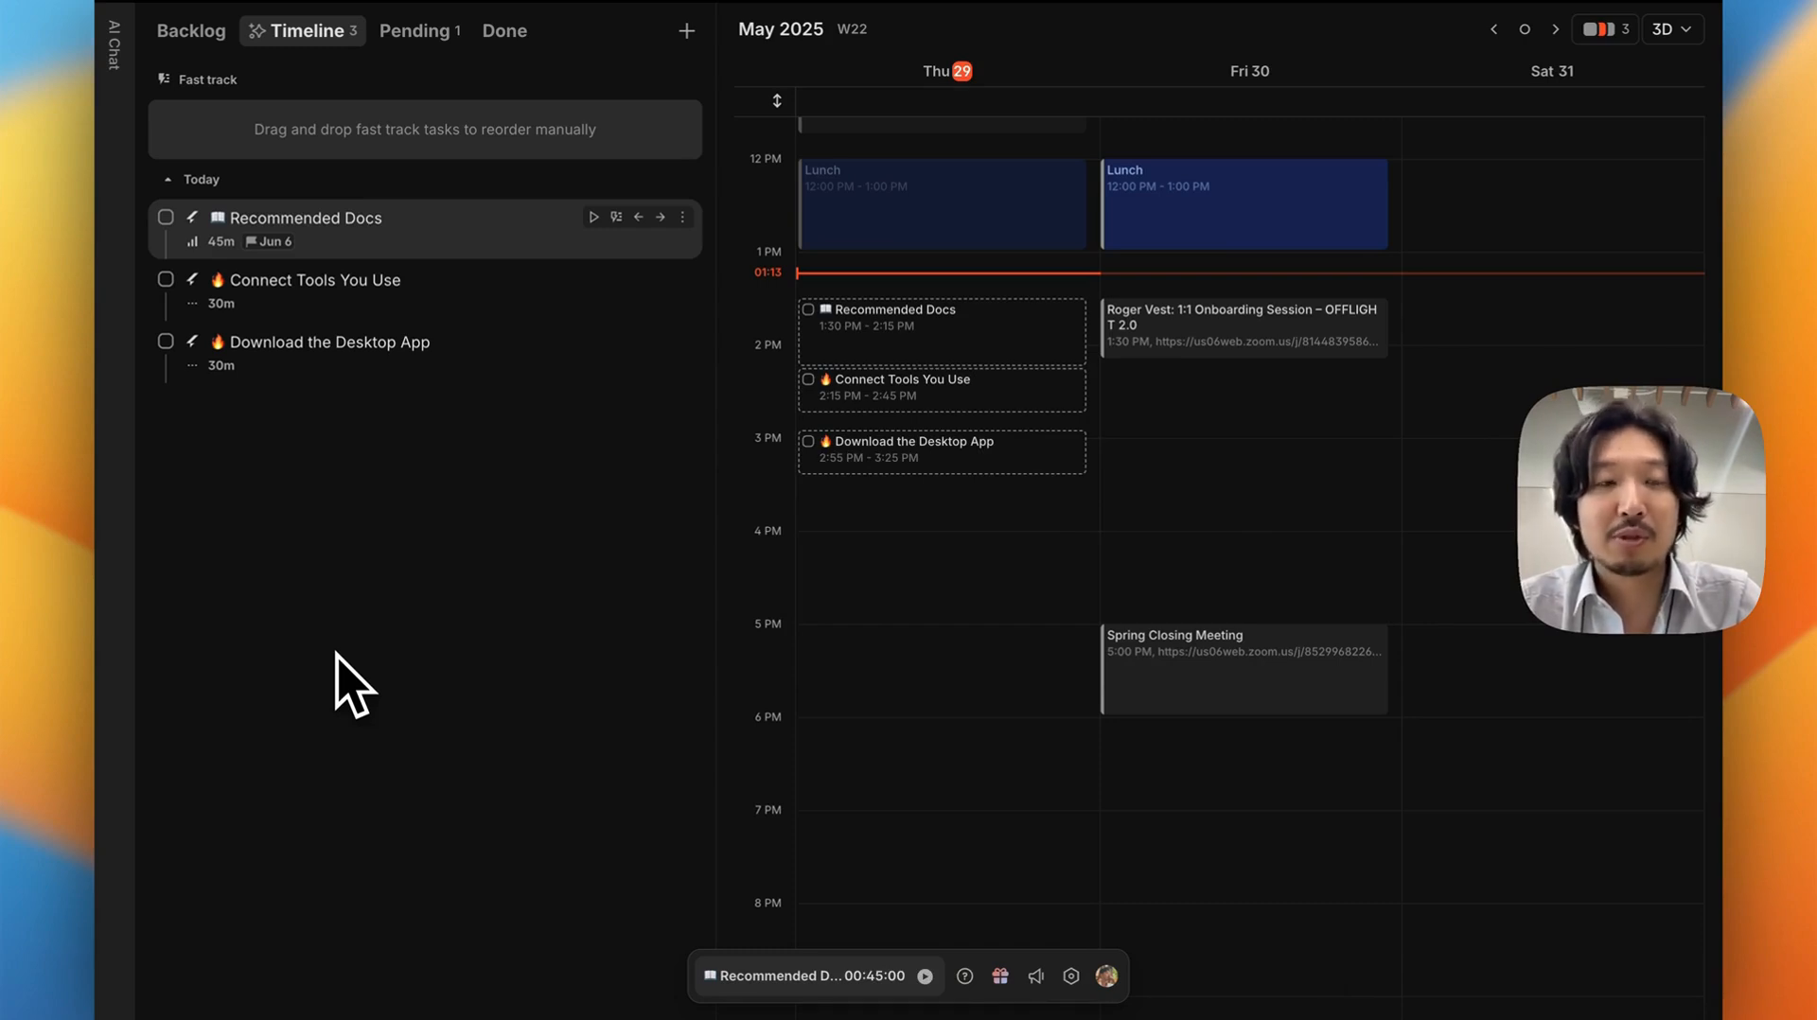
pyautogui.press('a')
pyautogui.press('Down')
pyautogui.press('Down')
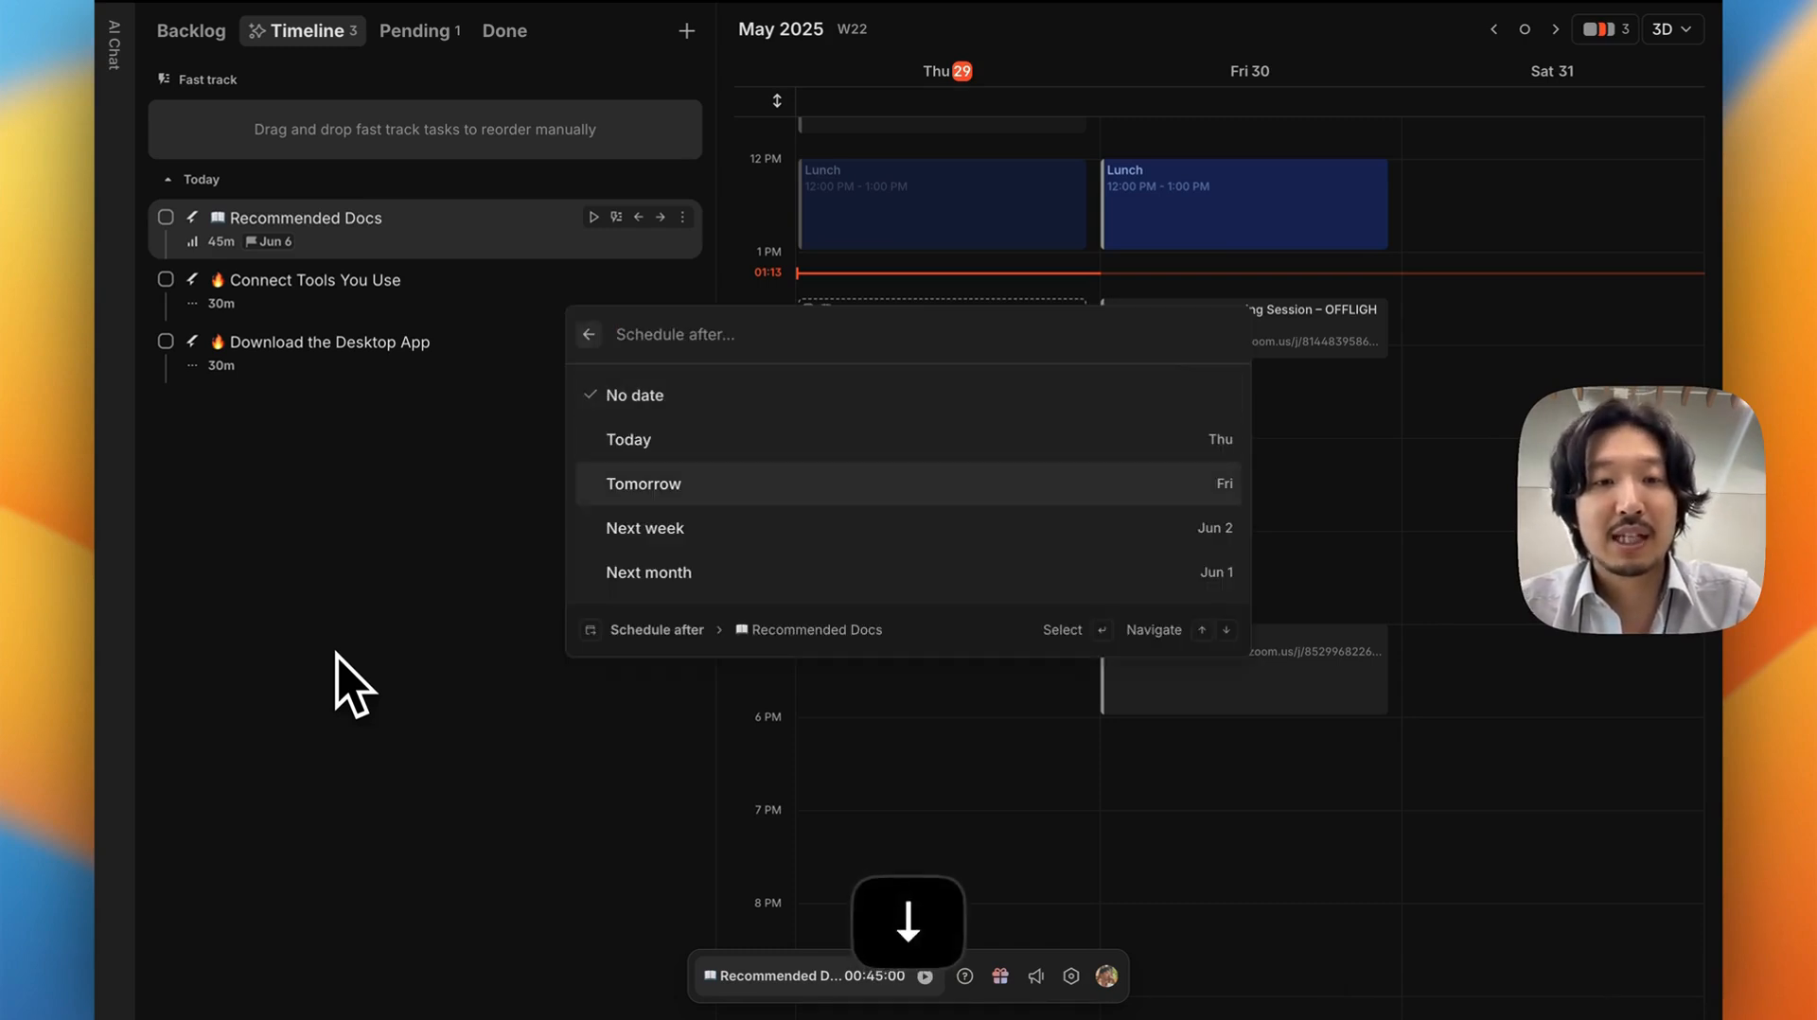
pyautogui.press('Return')
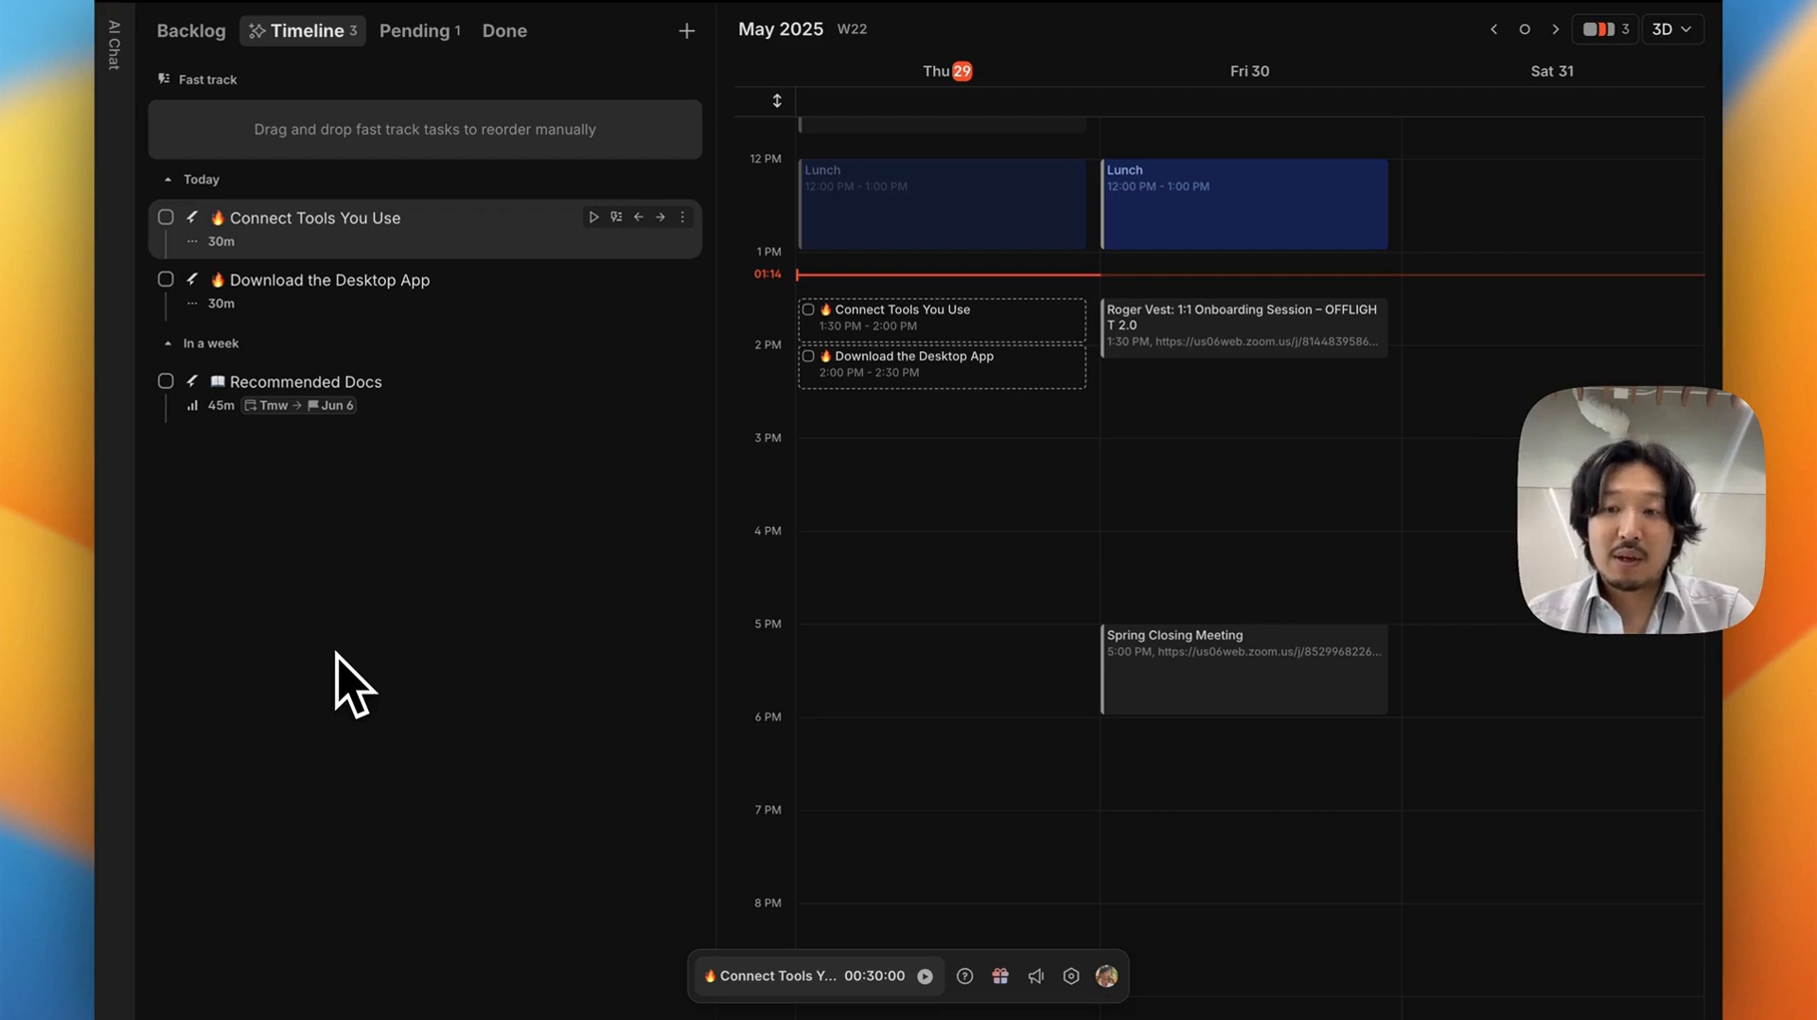
pyautogui.press('Down')
pyautogui.press('Up')
pyautogui.press('Down')
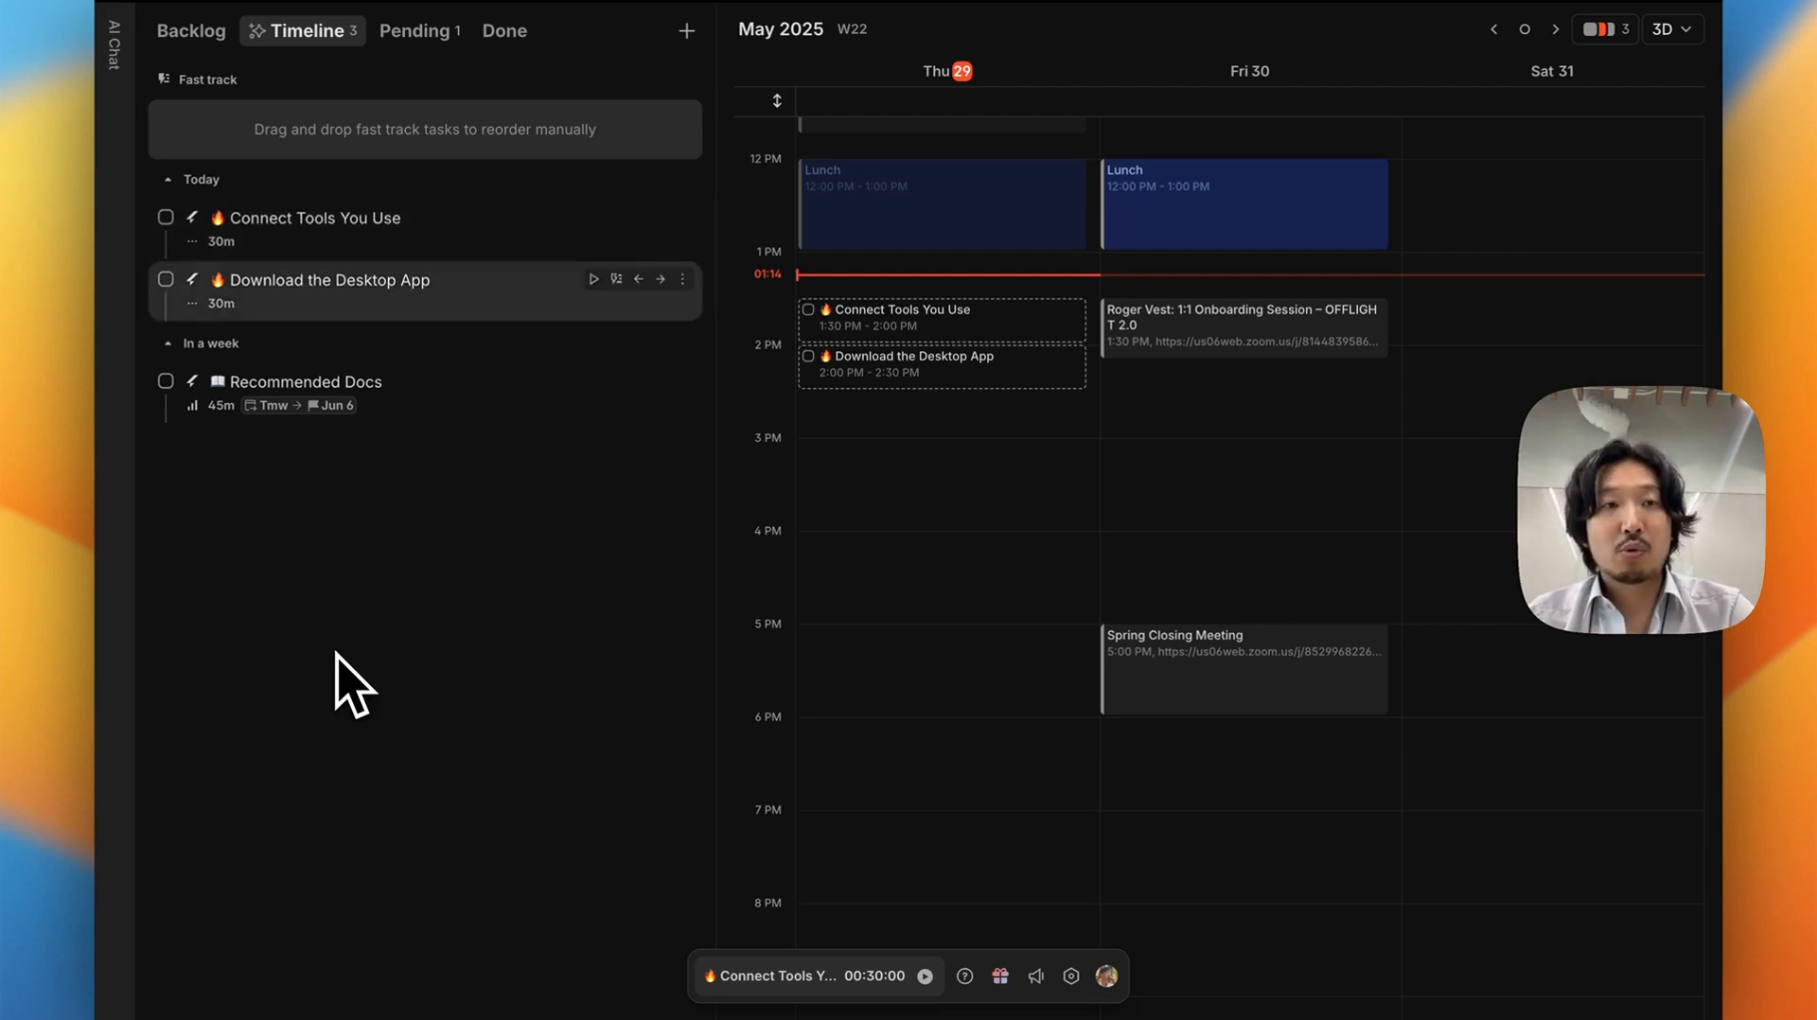
pyautogui.press('Down')
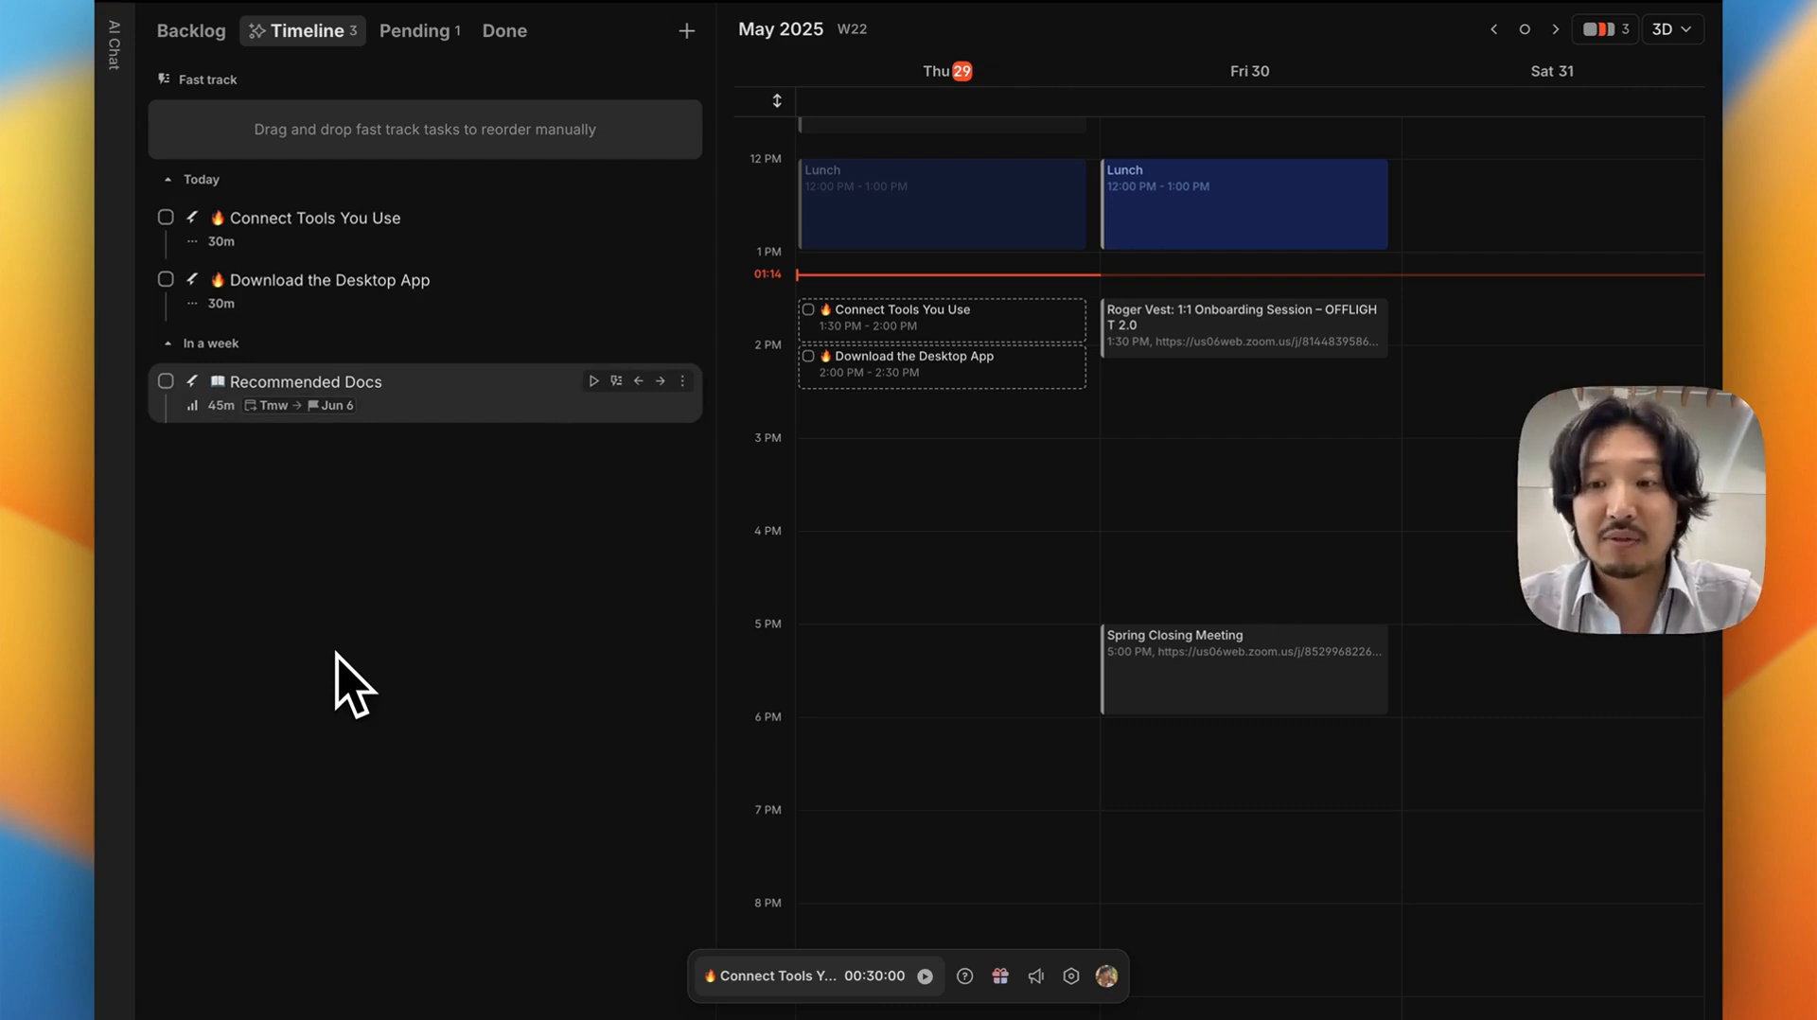
pyautogui.press('Up')
pyautogui.press('Up')
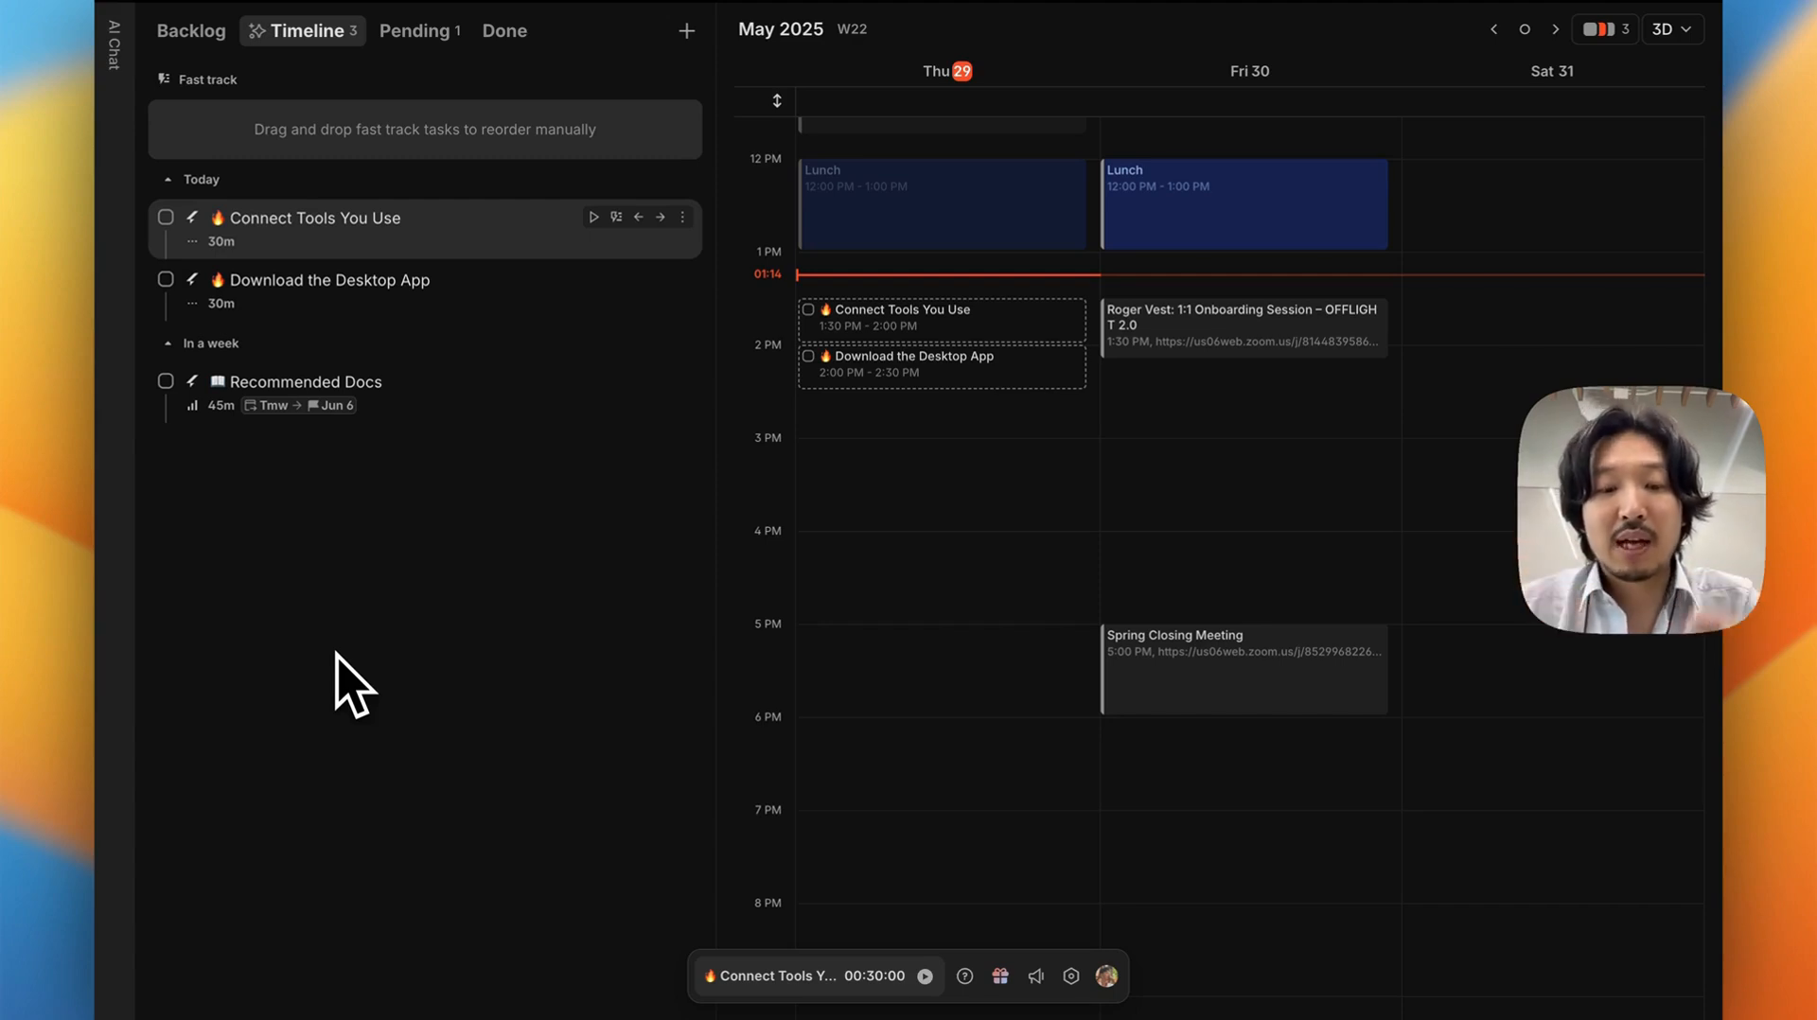
# Add the "Connect Tools You Use", "Download the Desktop App" and "Recommended Docs" tasks to the fast track
pyautogui.hotkey('shift', 'f')
pyautogui.hotkey('shift', 'f')
pyautogui.hotkey('shift', 'f')
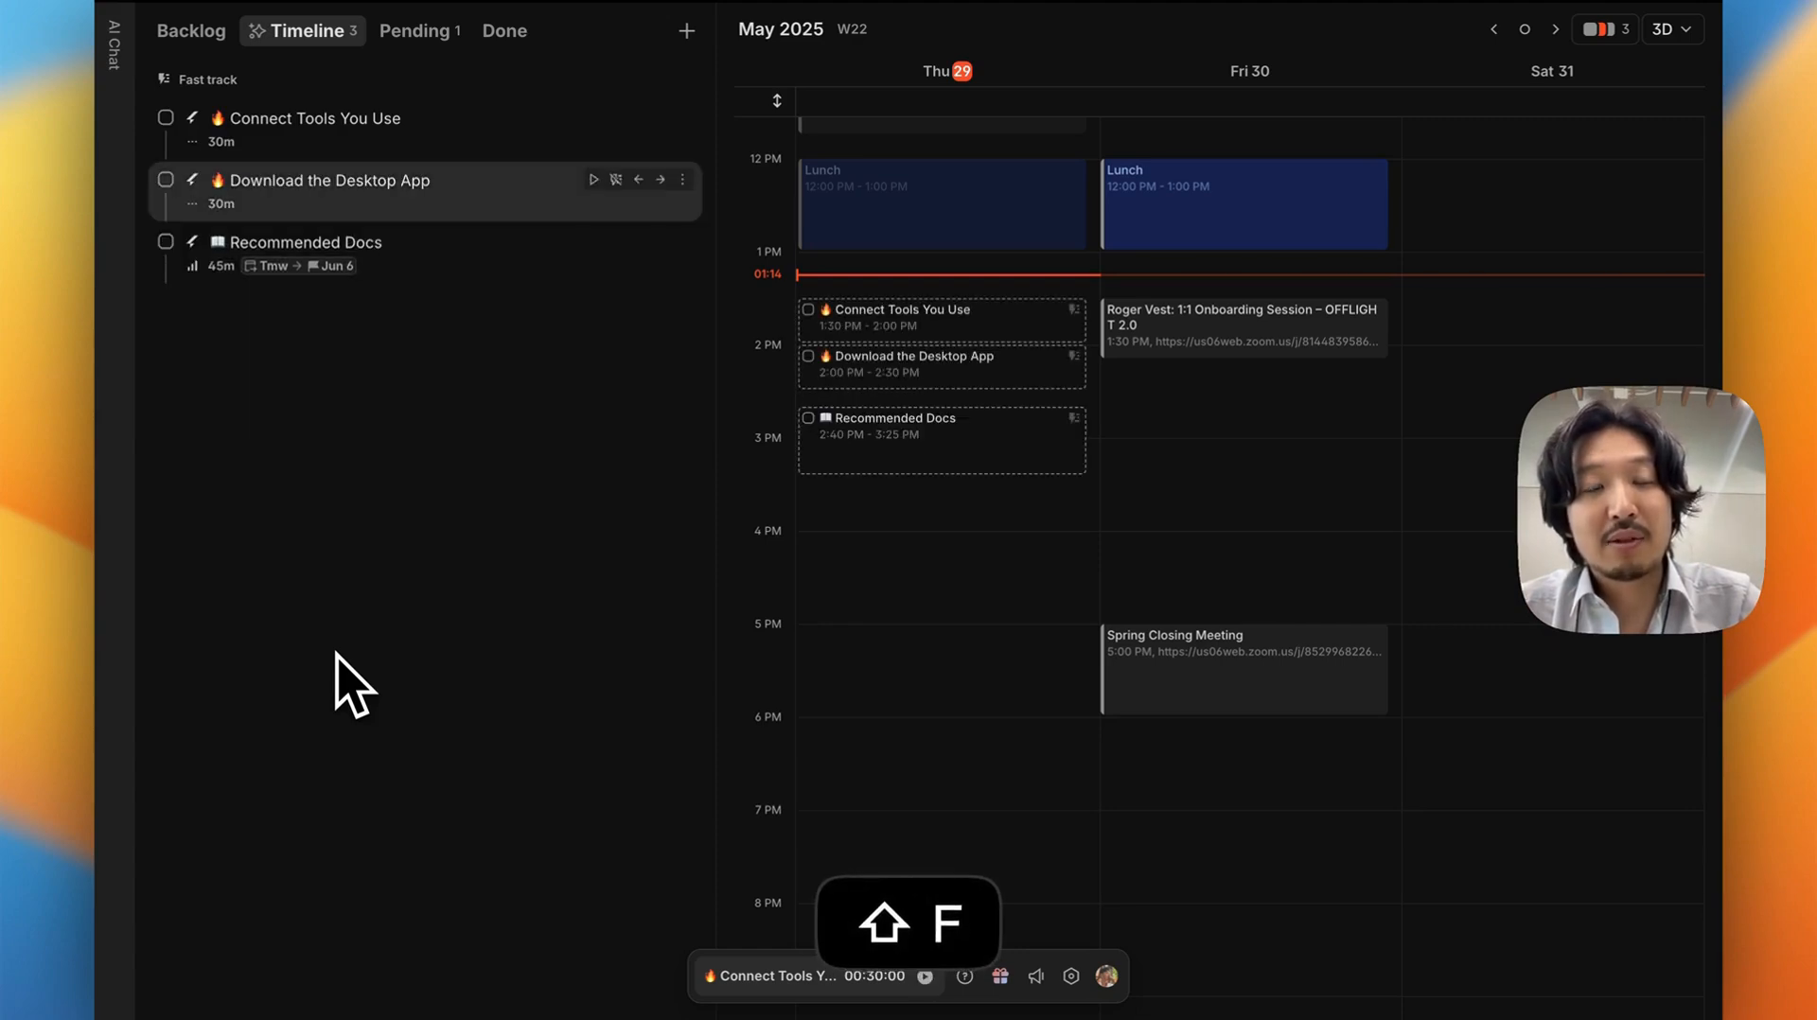
# Remove the "Download the Desktop App" and "Connect Tools You Use" tasks from the fast track
pyautogui.press('Up')
pyautogui.press('Down')
pyautogui.press('Down')
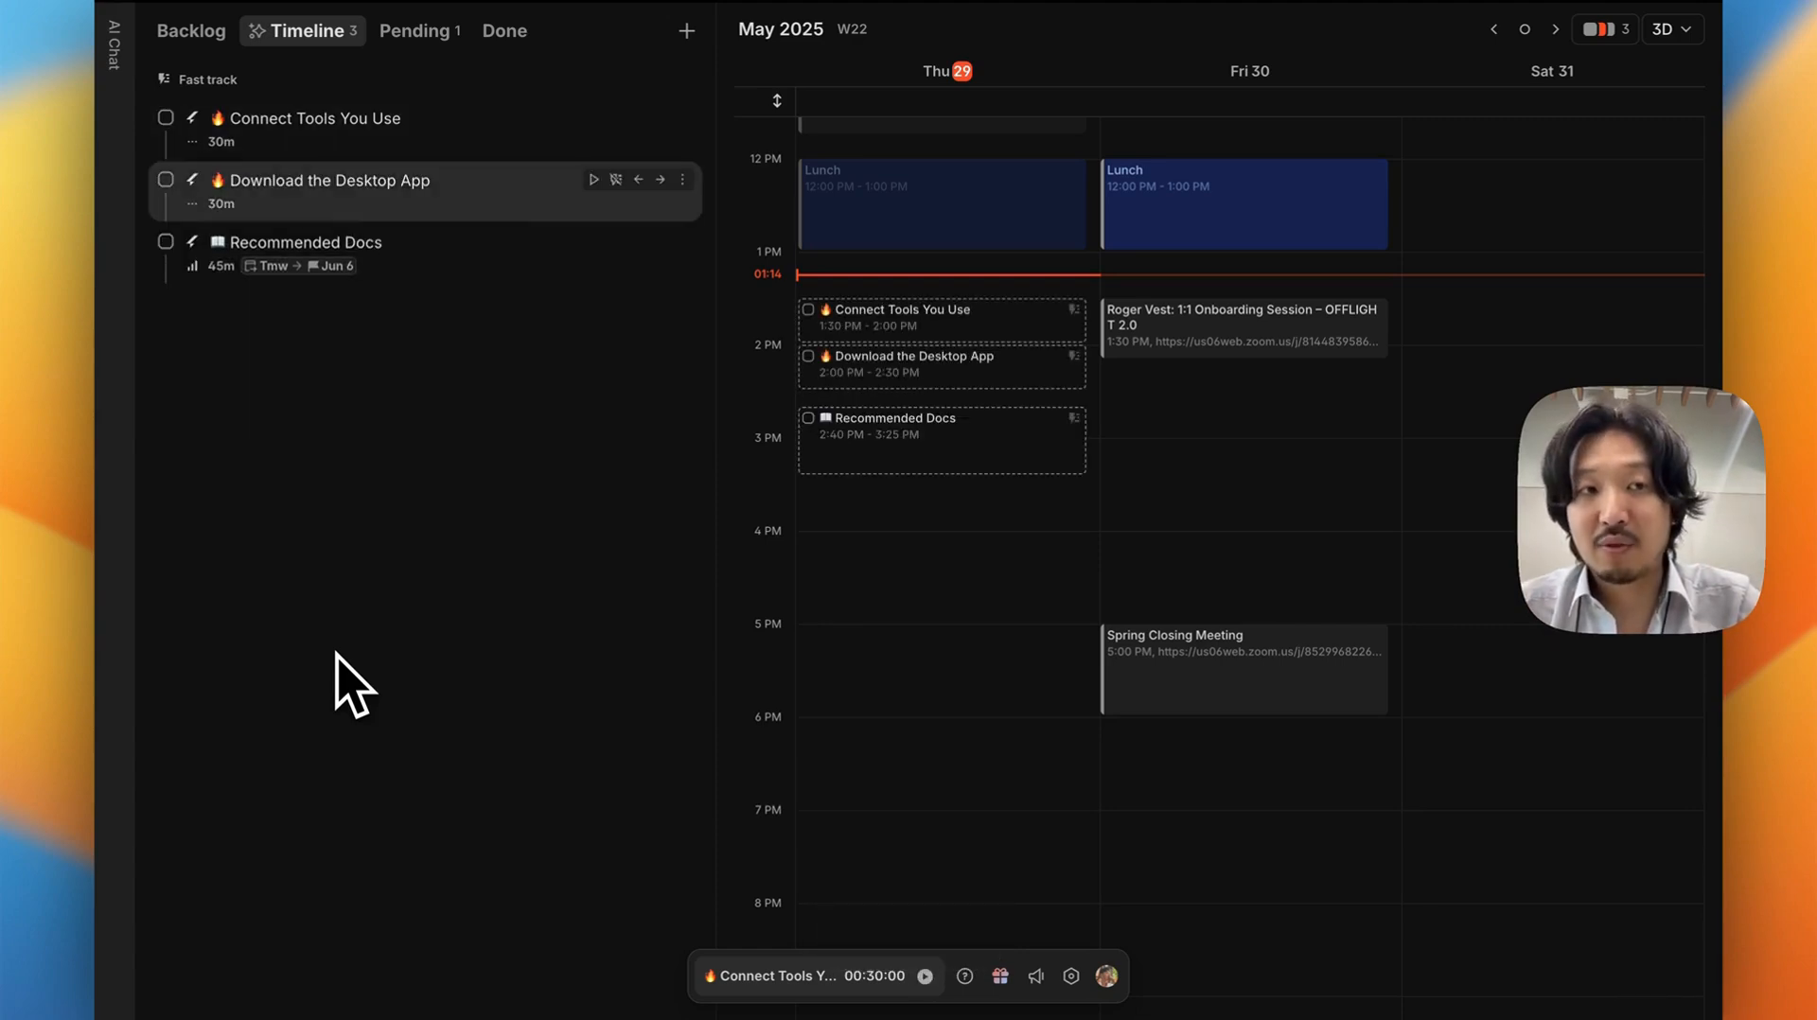
pyautogui.press('Up')
pyautogui.hotkey('shift', 'f')
pyautogui.press('Up')
pyautogui.hotkey('shift', 'f')
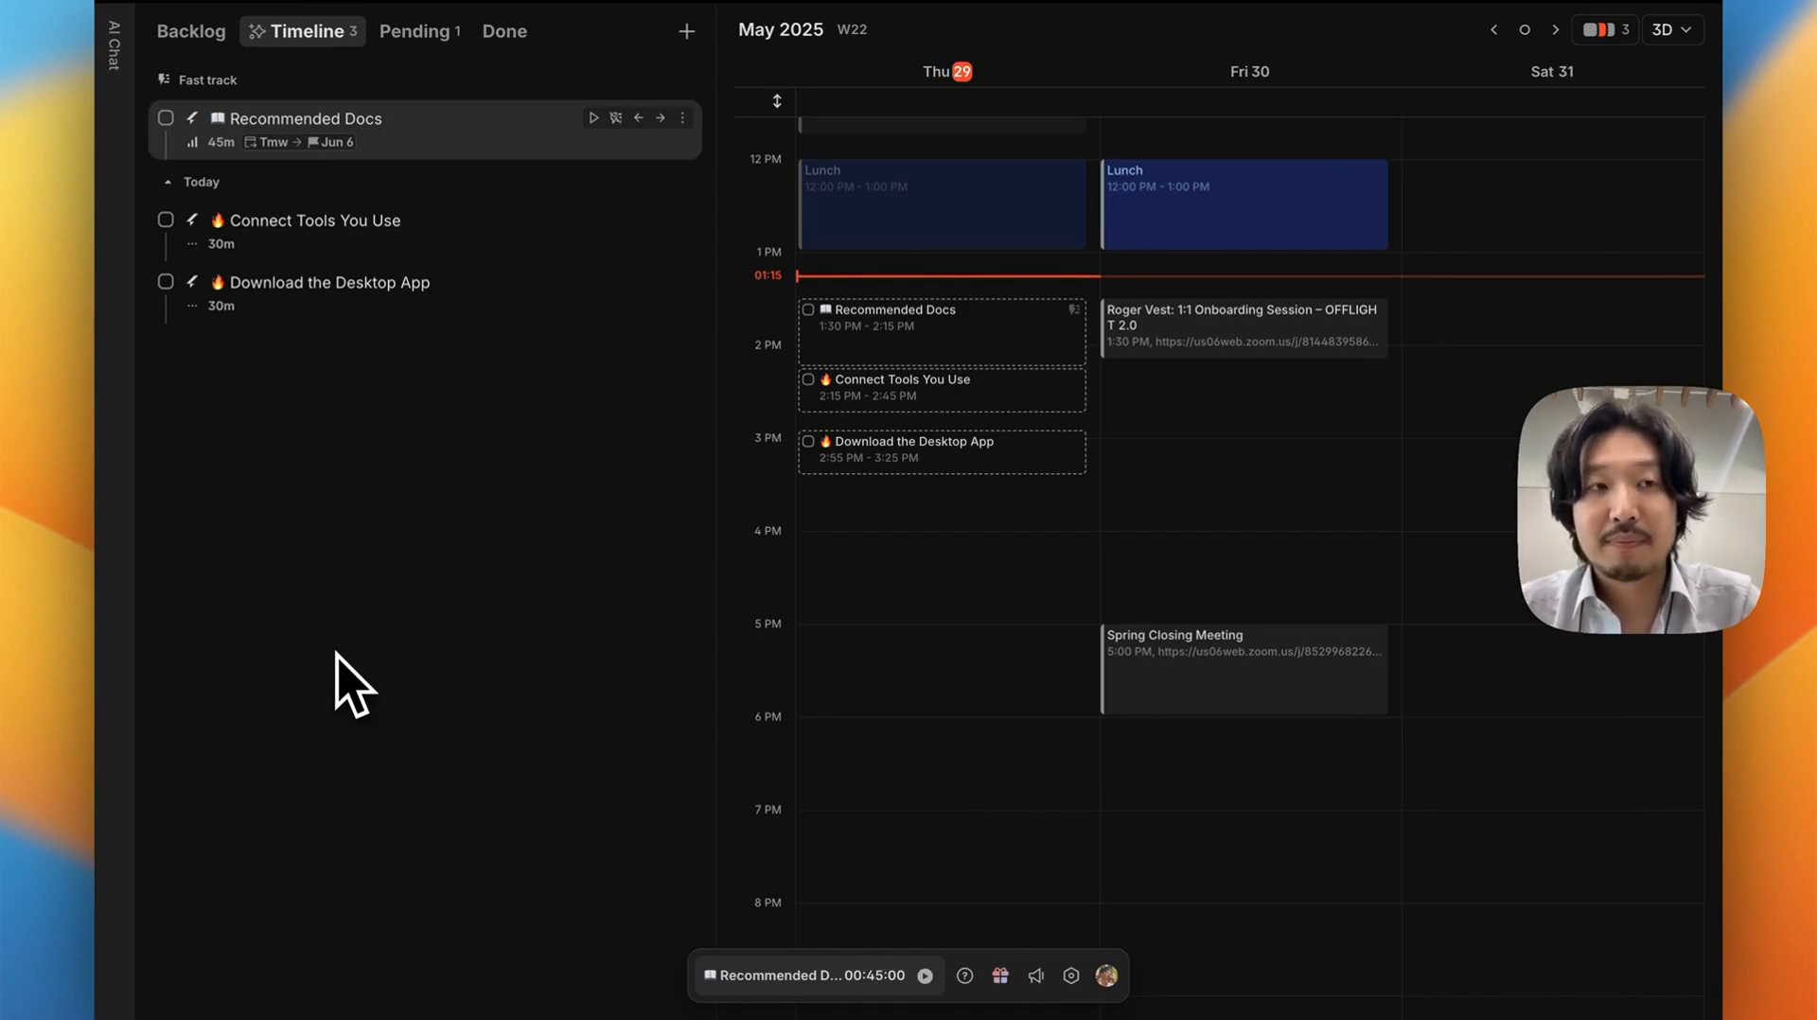
# Add "Connect Tools You Use" and "Download the Desktop App" to the fast track below "Recommended Docs"
pyautogui.press('Down')
pyautogui.hotkey('shift', 'f')
pyautogui.press('Up')
pyautogui.press('Up')
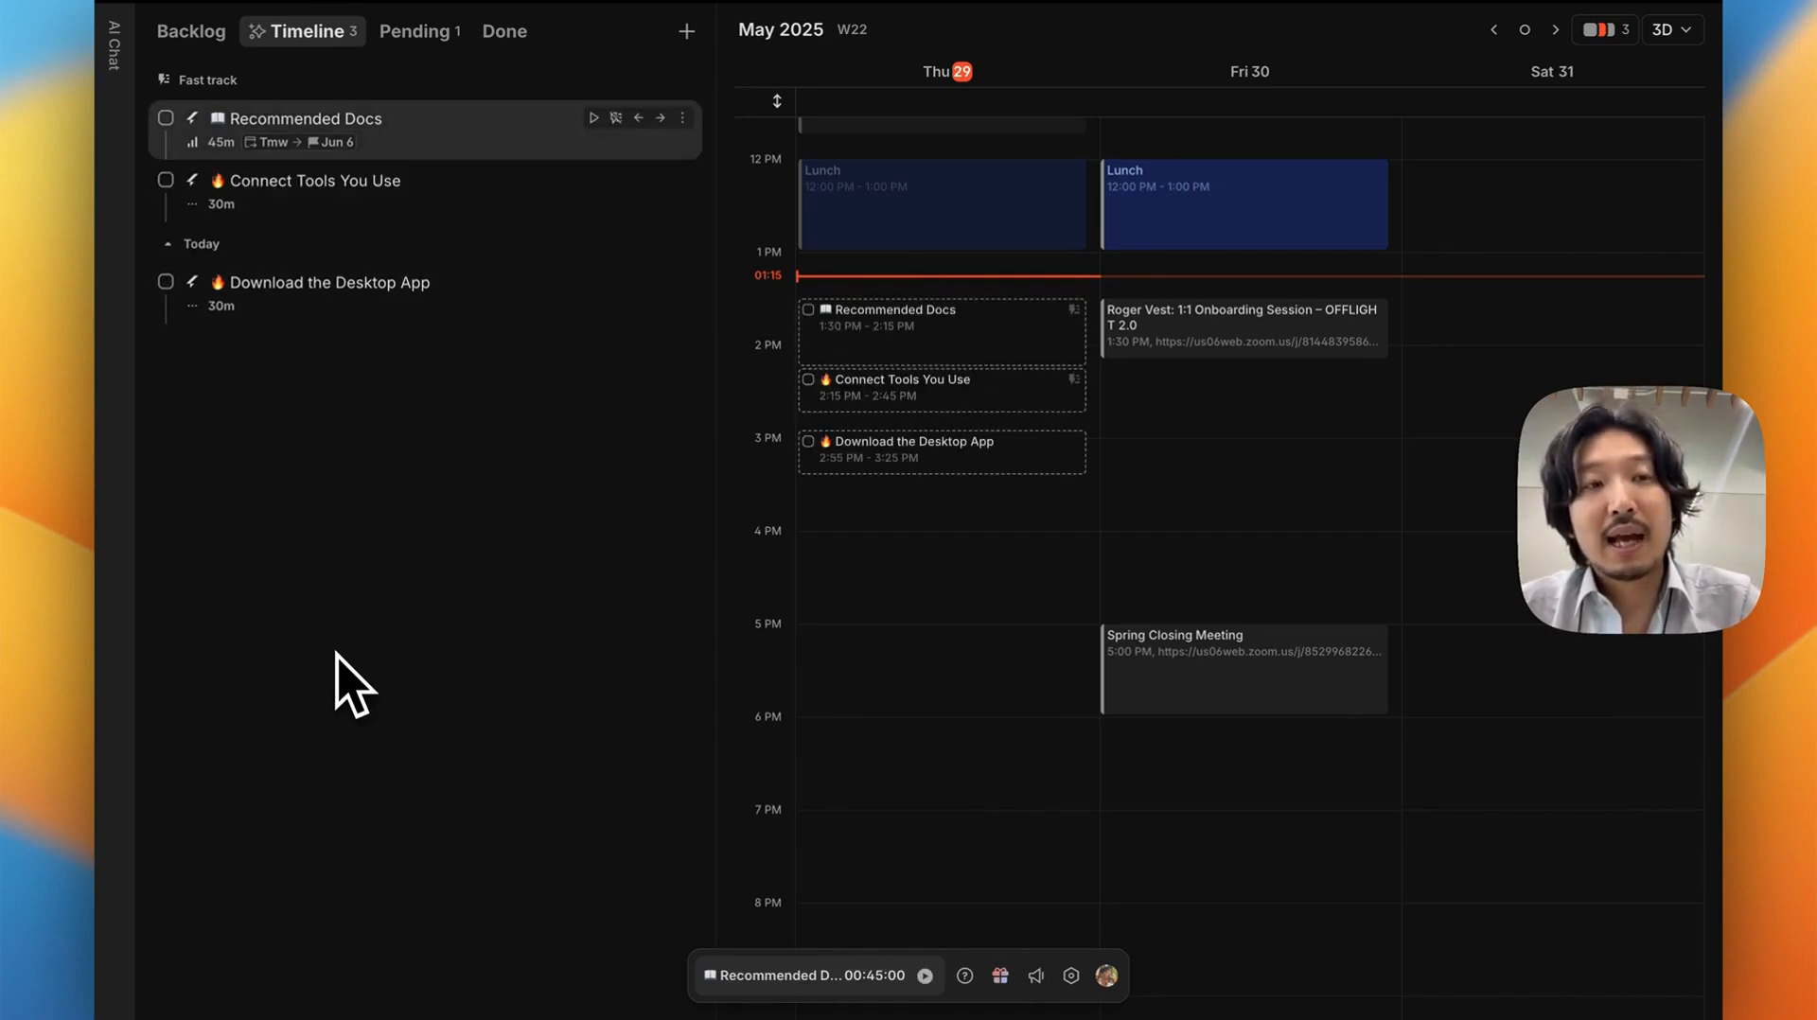
pyautogui.press('Down')
pyautogui.press('Down')
pyautogui.hotkey('shift', 'f')
pyautogui.press('Up')
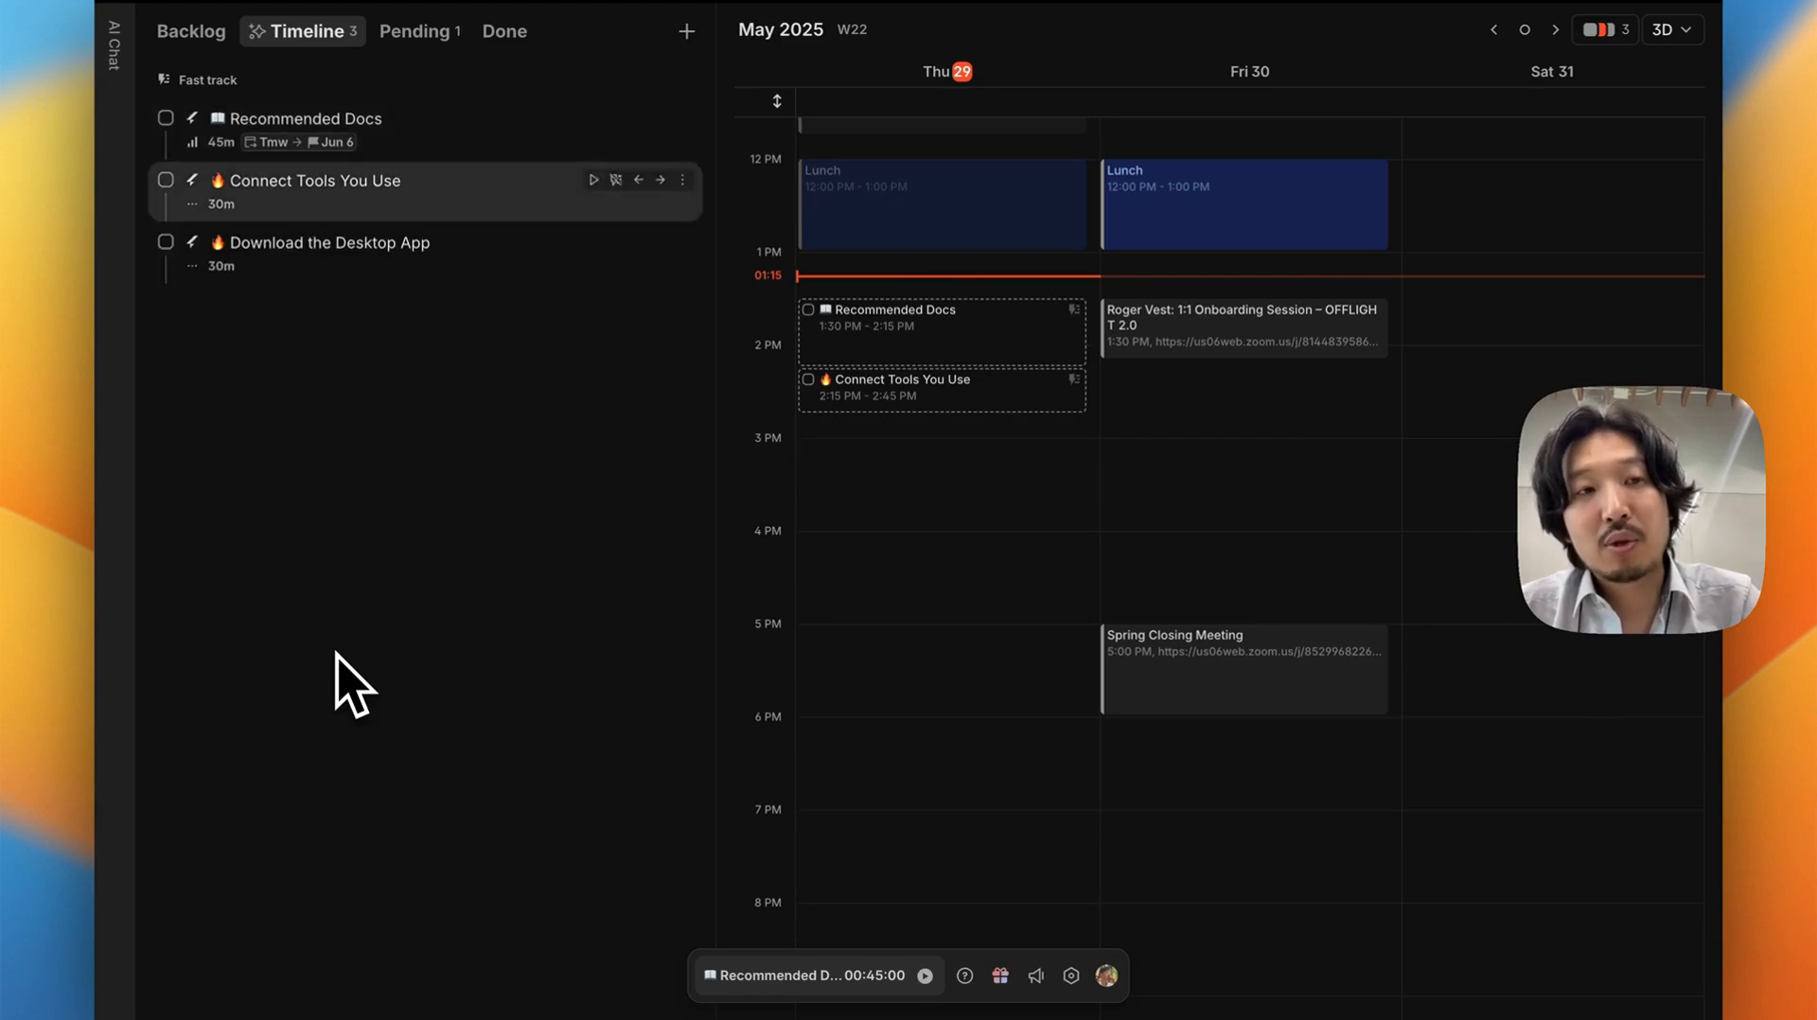
pyautogui.press('Up')
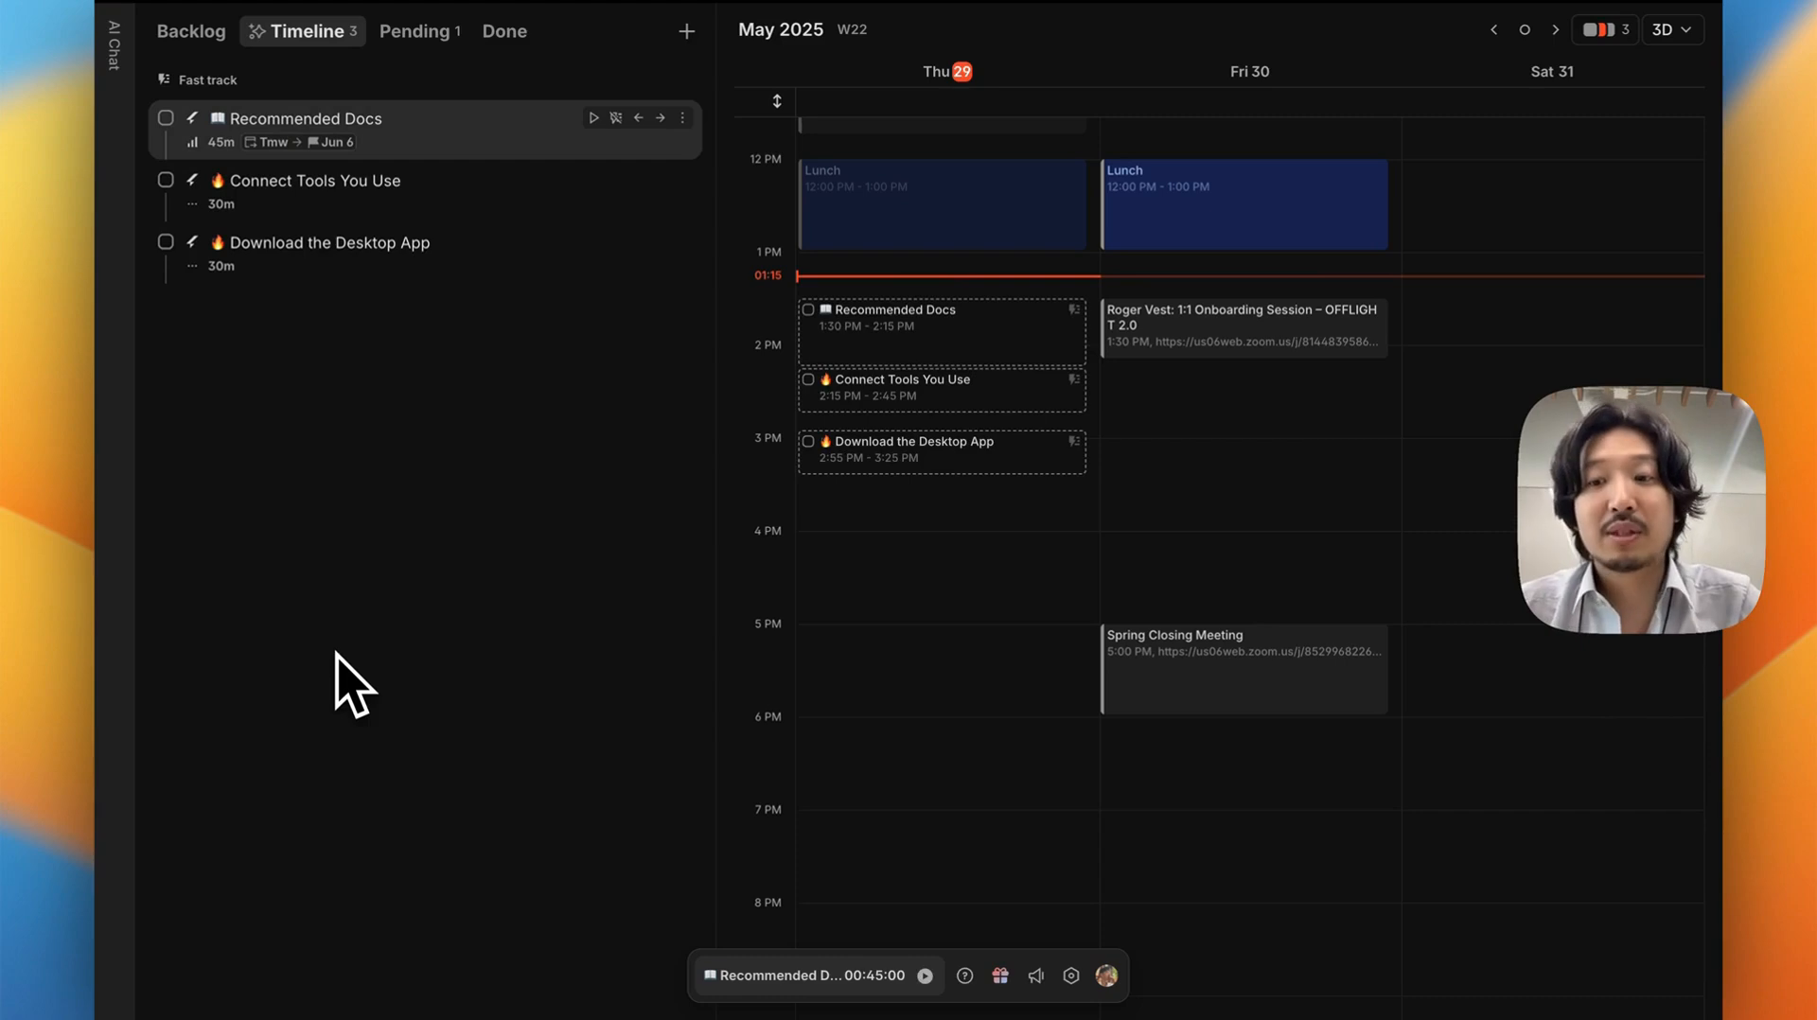
# Move the "Download the Desktop App" task to the first fast-track position and back to the last
pyautogui.press('Down')
pyautogui.press('Down')
pyautogui.hotkey('shift', 'Up')
pyautogui.hotkey('shift', 'Up')
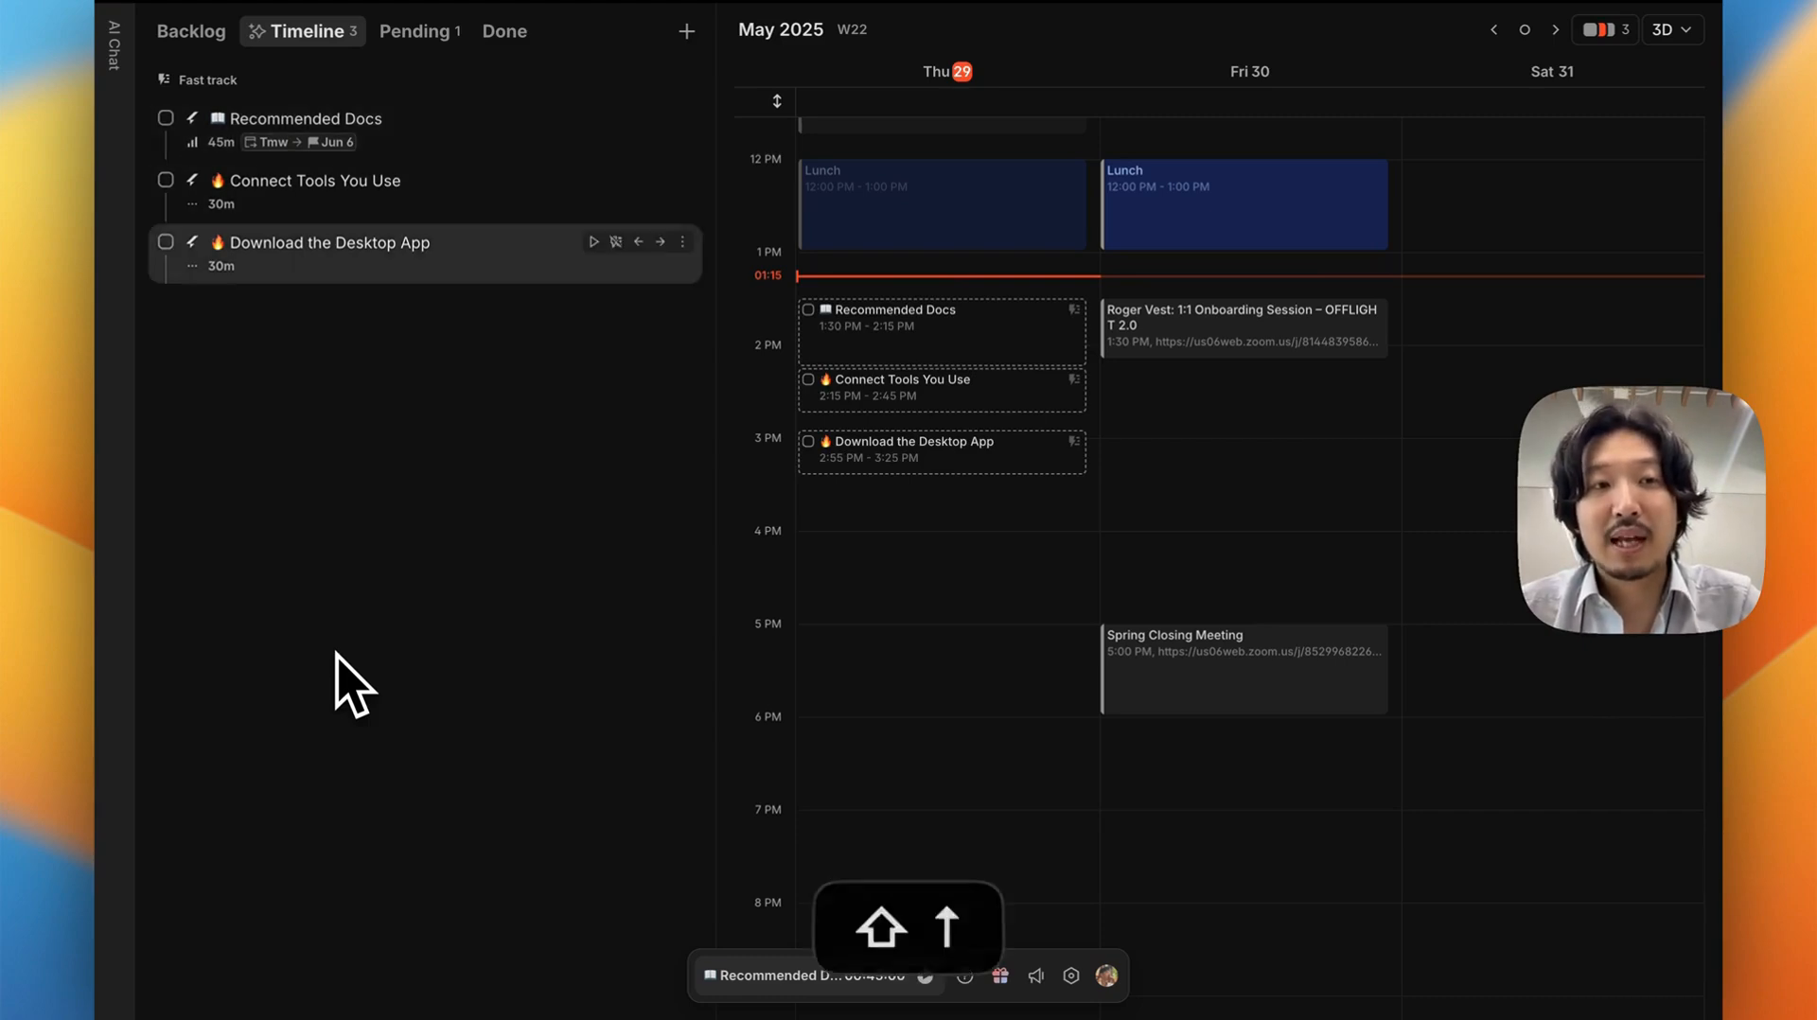
pyautogui.hotkey('shift', 'Down')
pyautogui.hotkey('shift', 'Down')
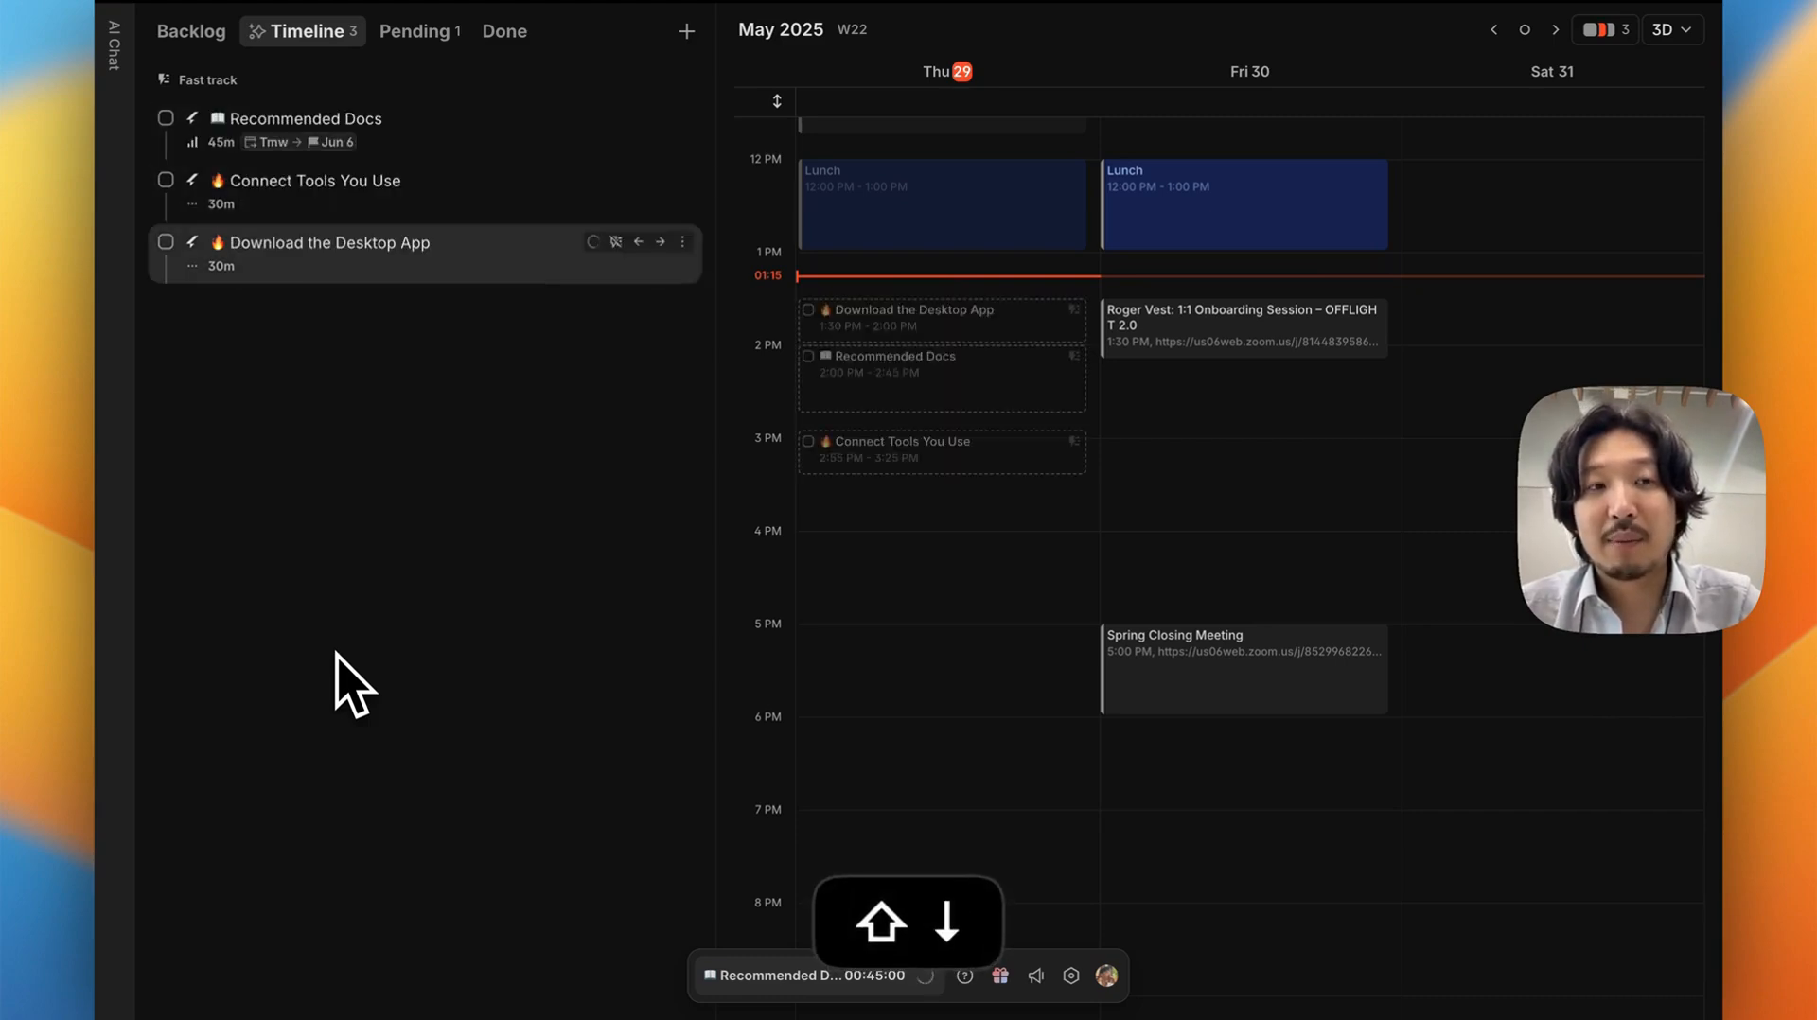
# Move the "Recommended Docs" task one position down in the fast track, below "Connect Tools You Use"
pyautogui.press('Up')
pyautogui.press('Up')
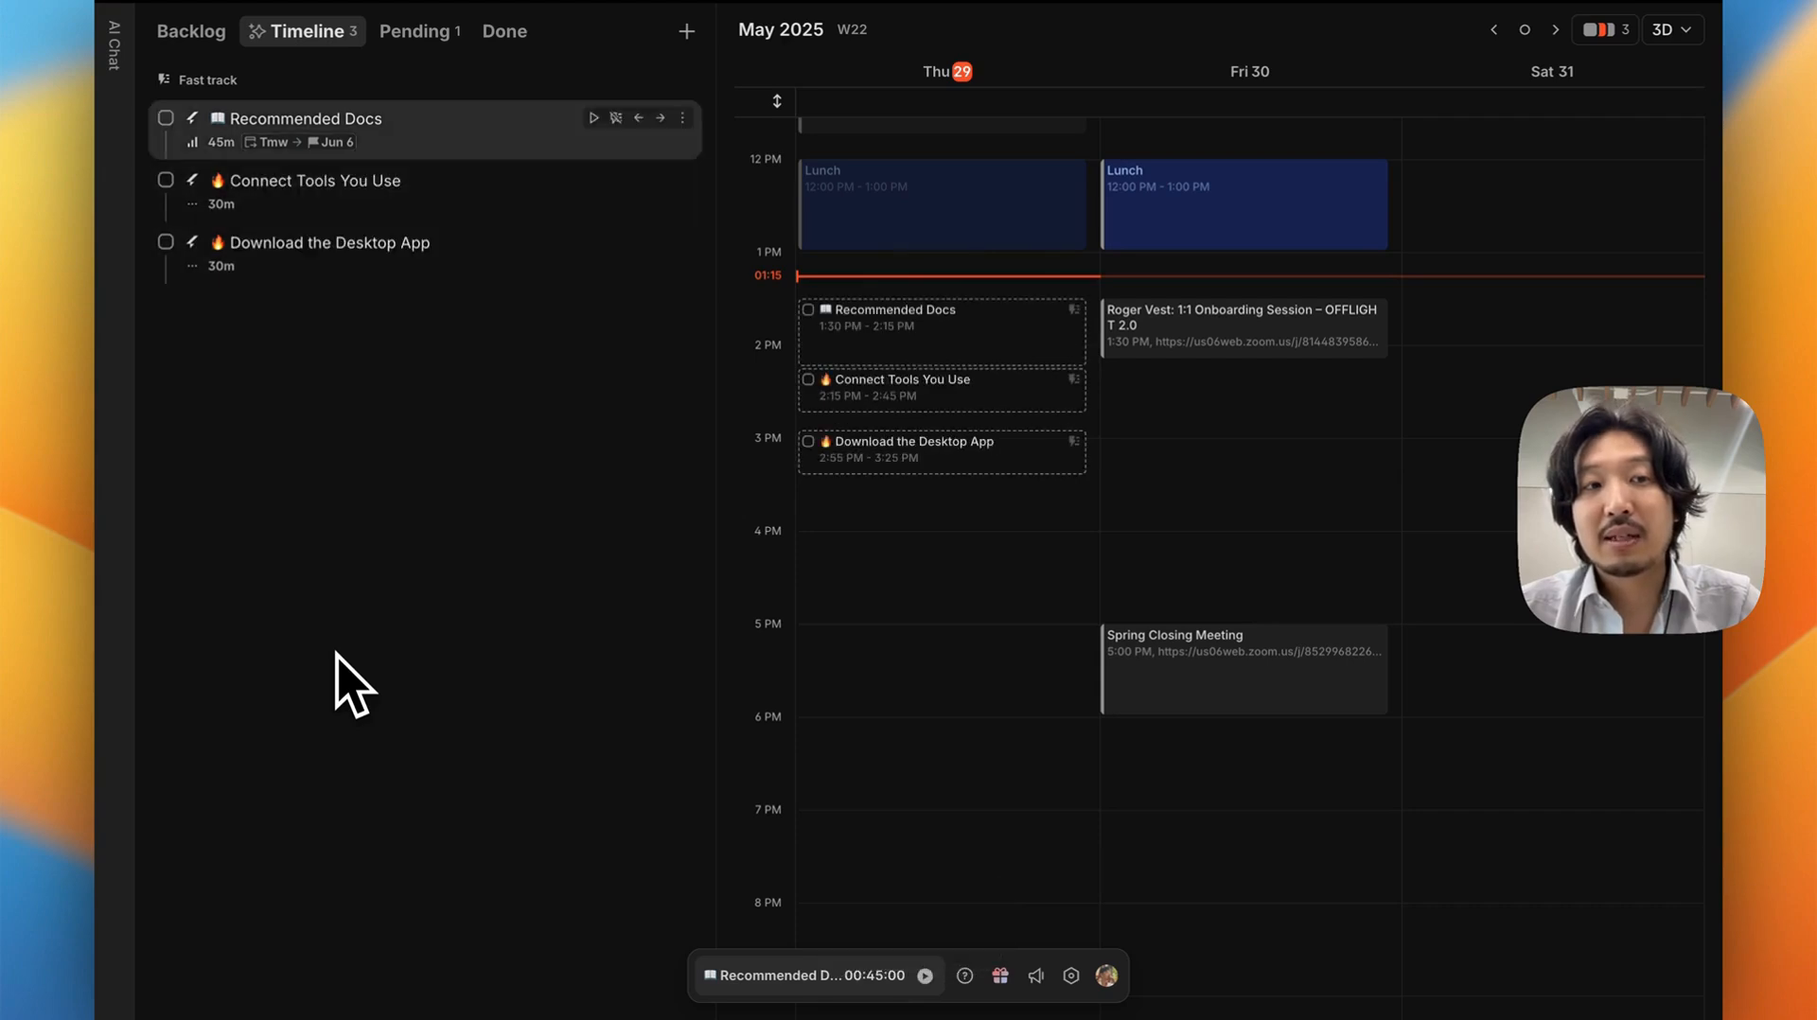
pyautogui.hotkey('shift', 'Down')
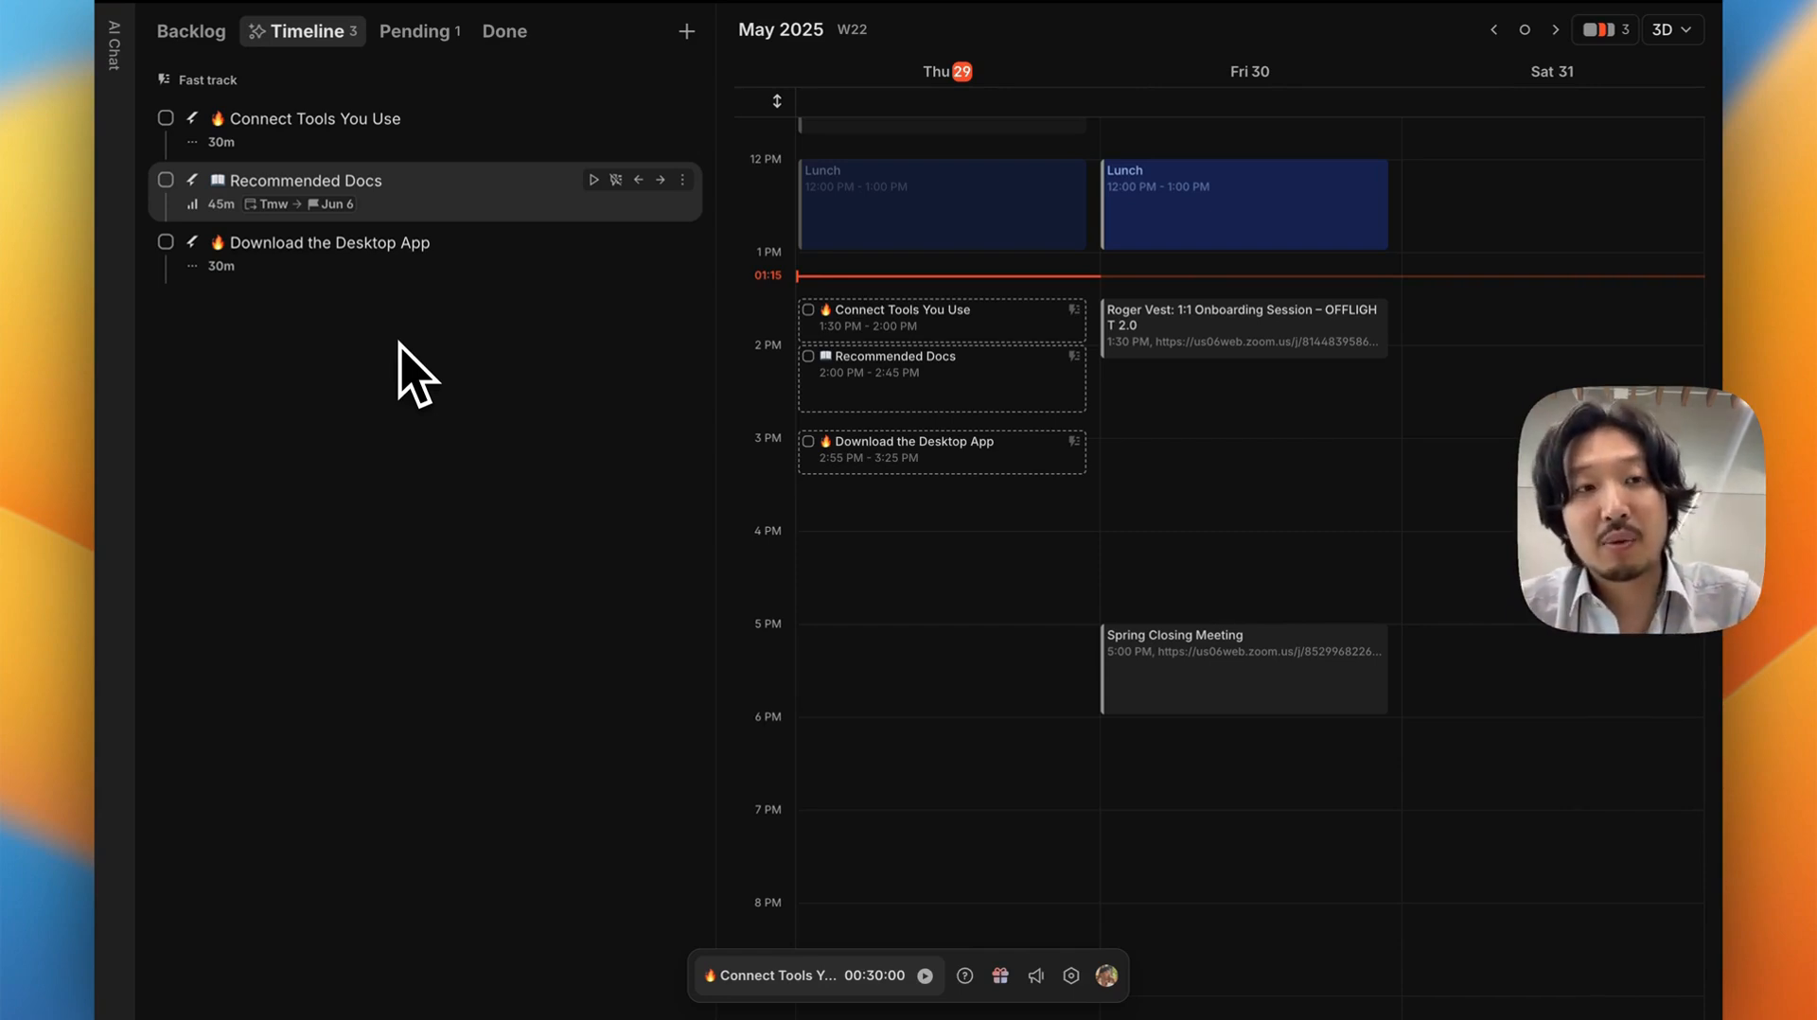
# Move the "Recommended Docs" task from the fast track to the Backlog and return it to the Timeline
pyautogui.hotkey('shift', 'Left')
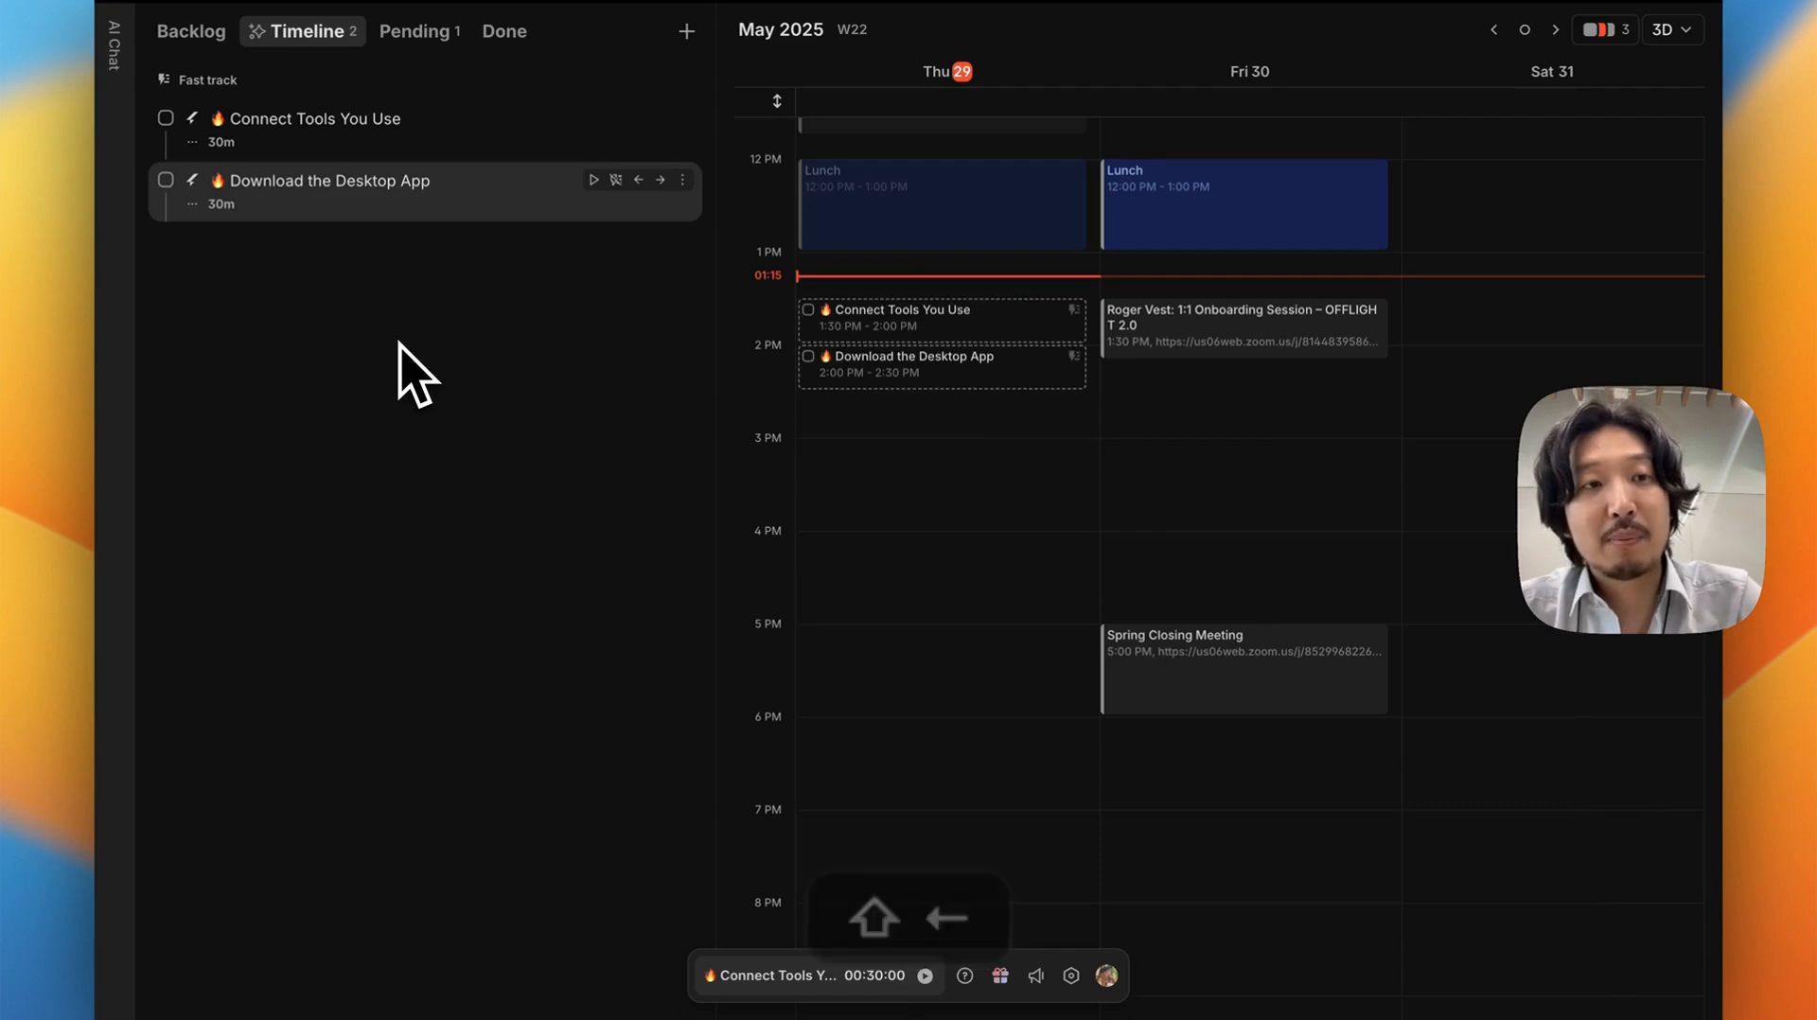
pyautogui.press('Left')
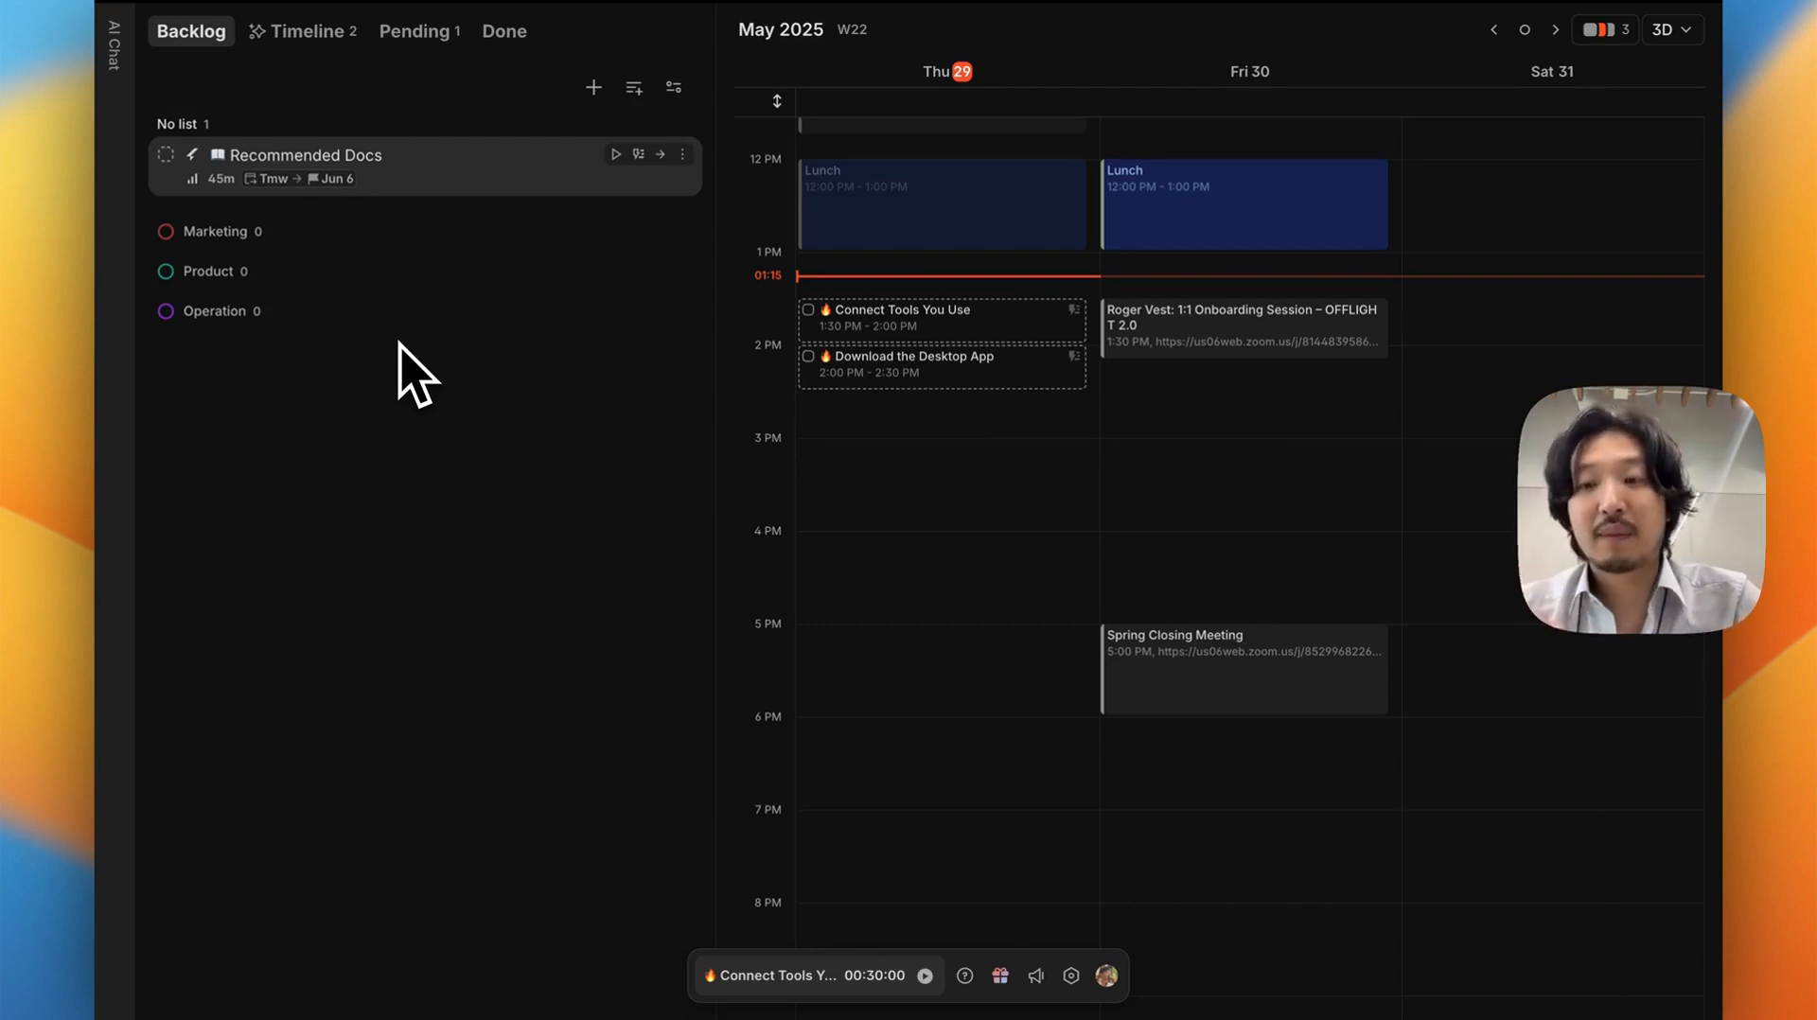
pyautogui.press('Right')
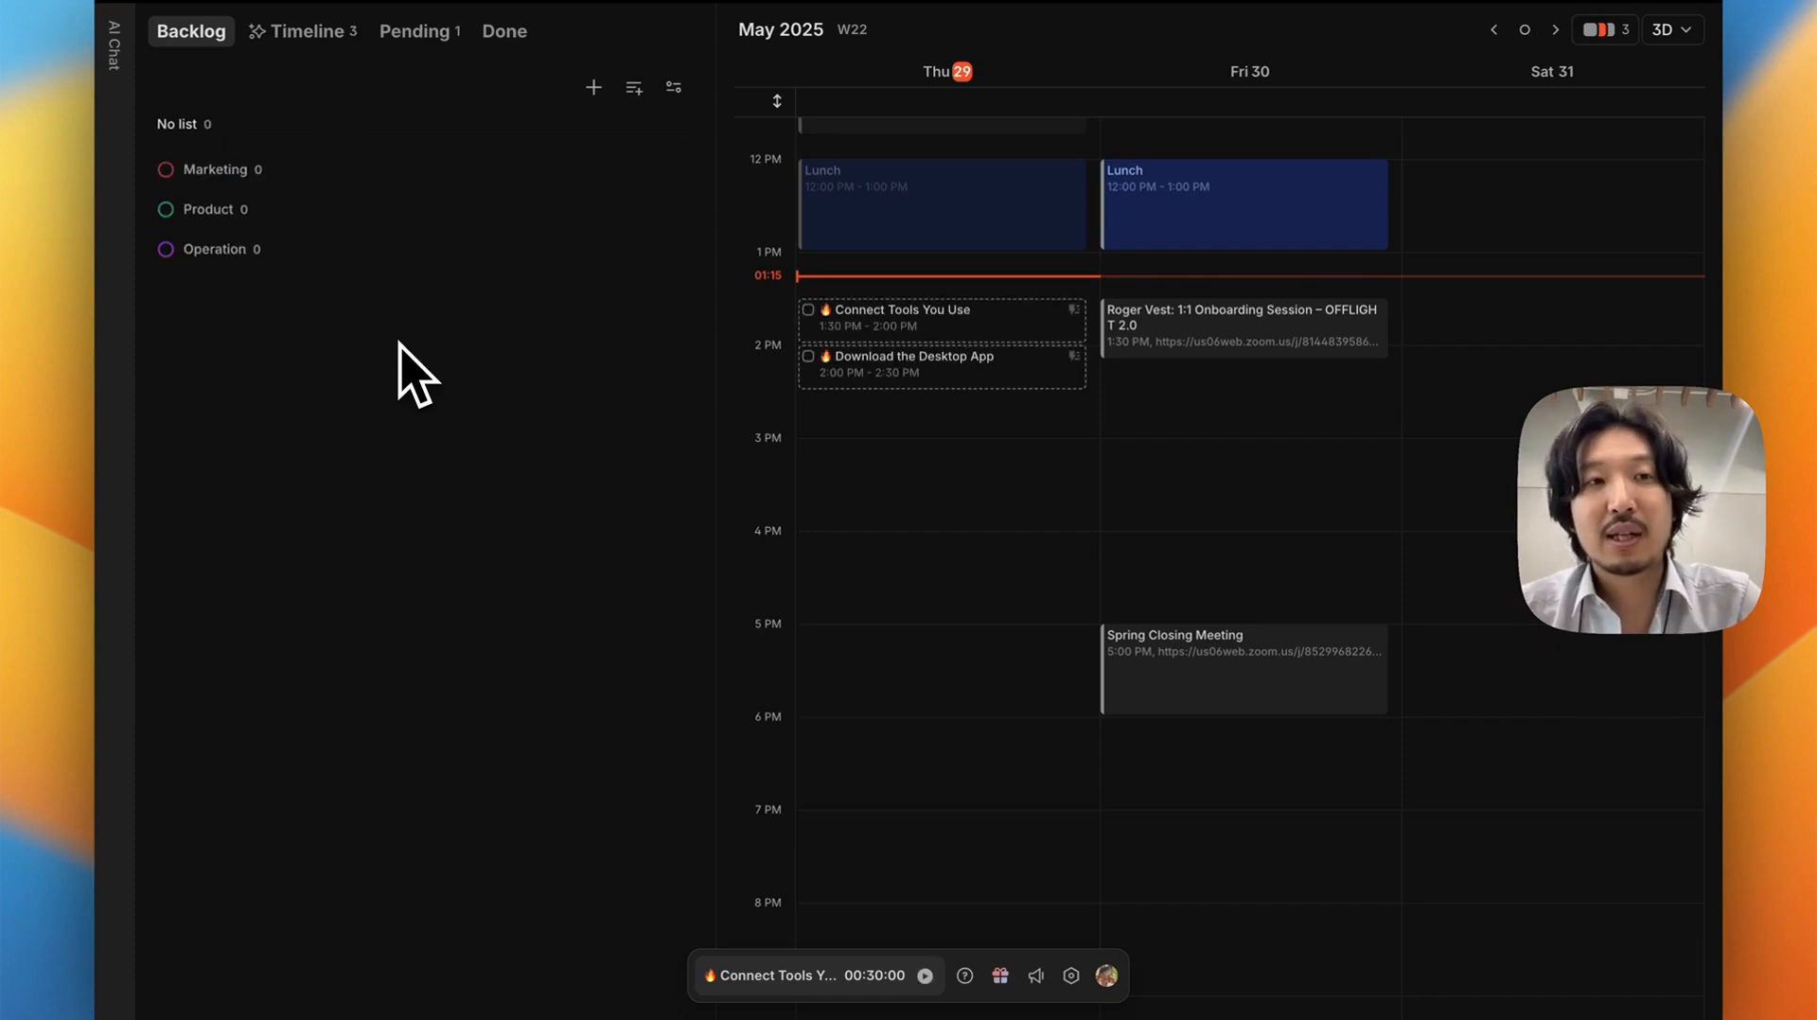
pyautogui.press('Right')
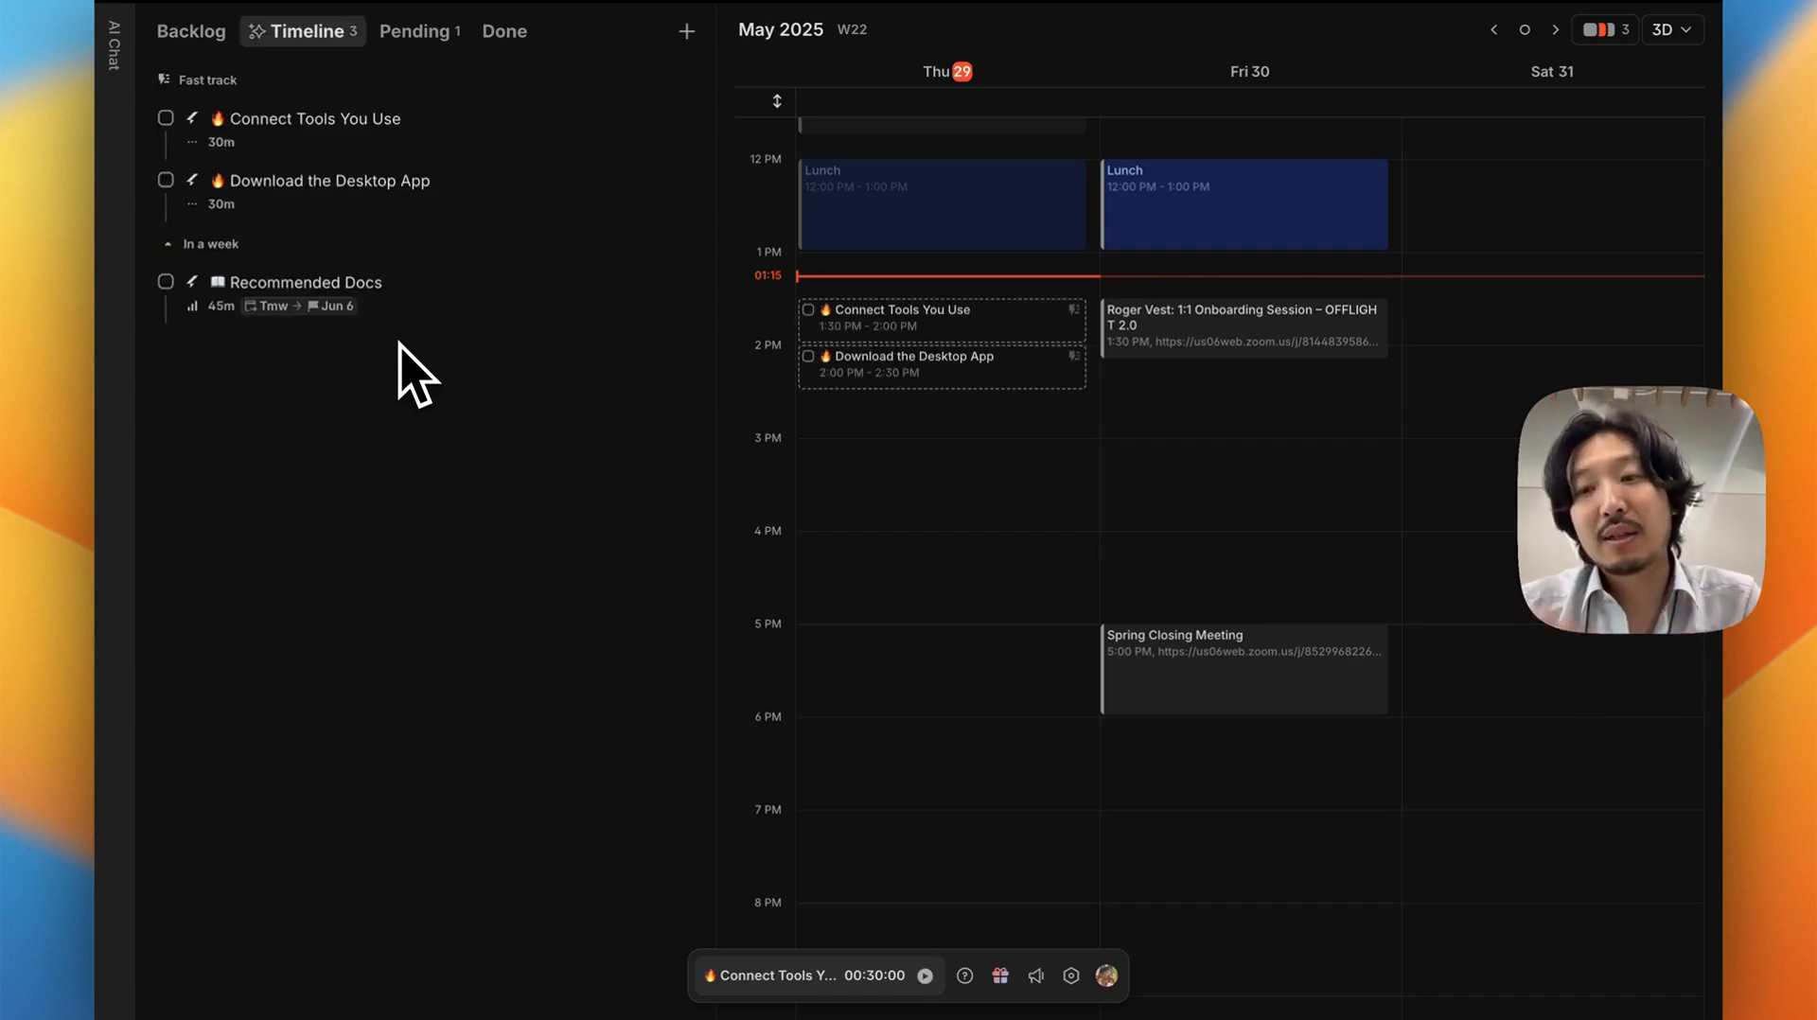
# Move "Download the Desktop App" to Pending, and return it together with "Learn More About Dynamic Planning" to the Timeline
pyautogui.press('Down')
pyautogui.press('Down')
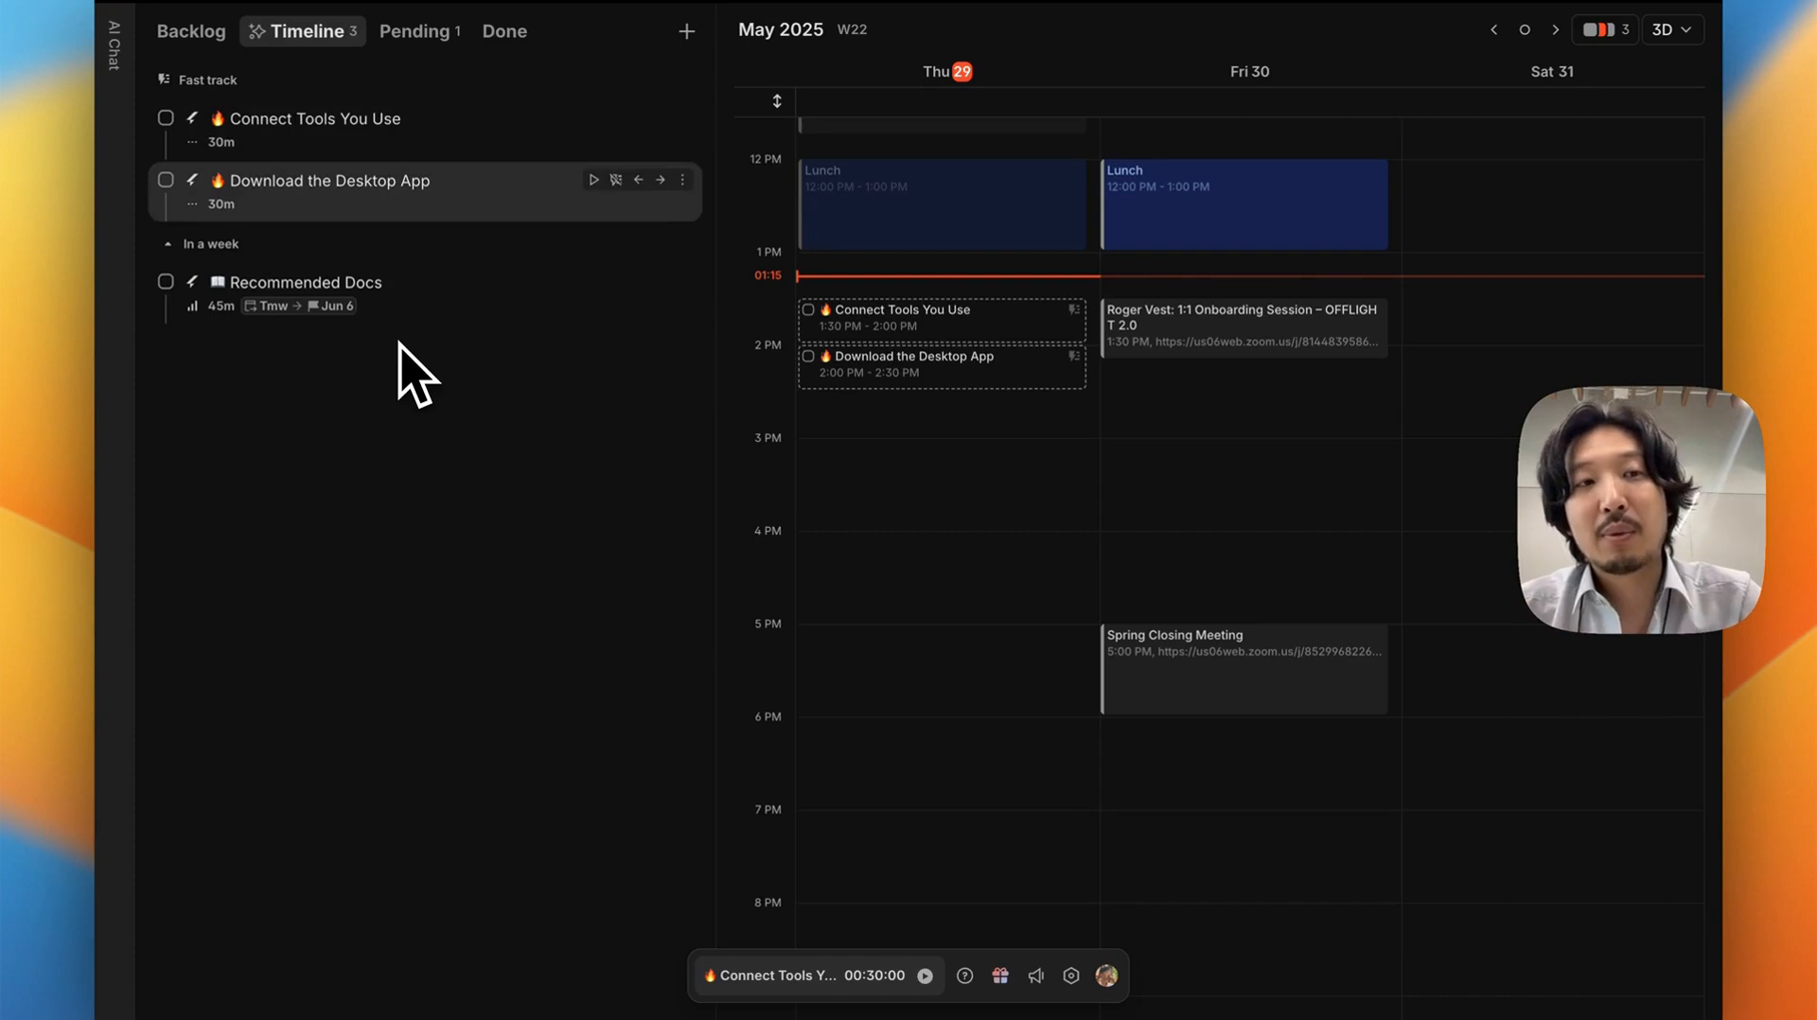
pyautogui.press('Right')
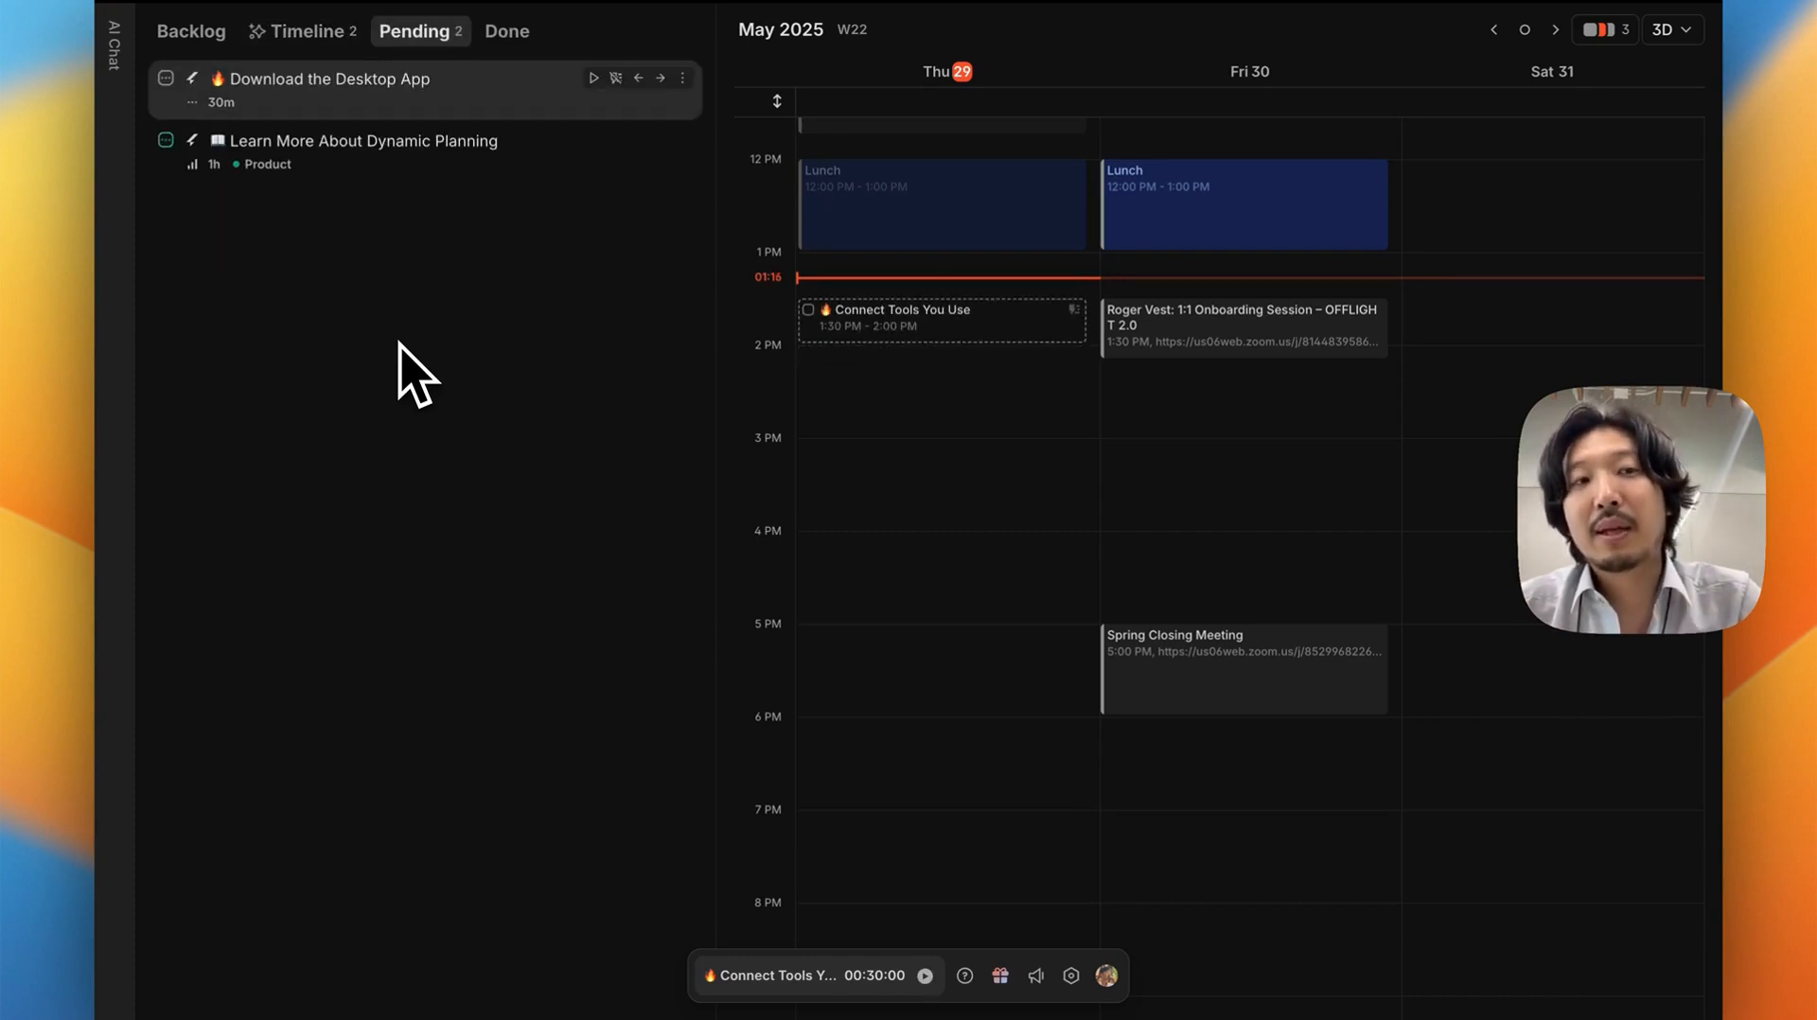
pyautogui.hotkey('shift', 'Left')
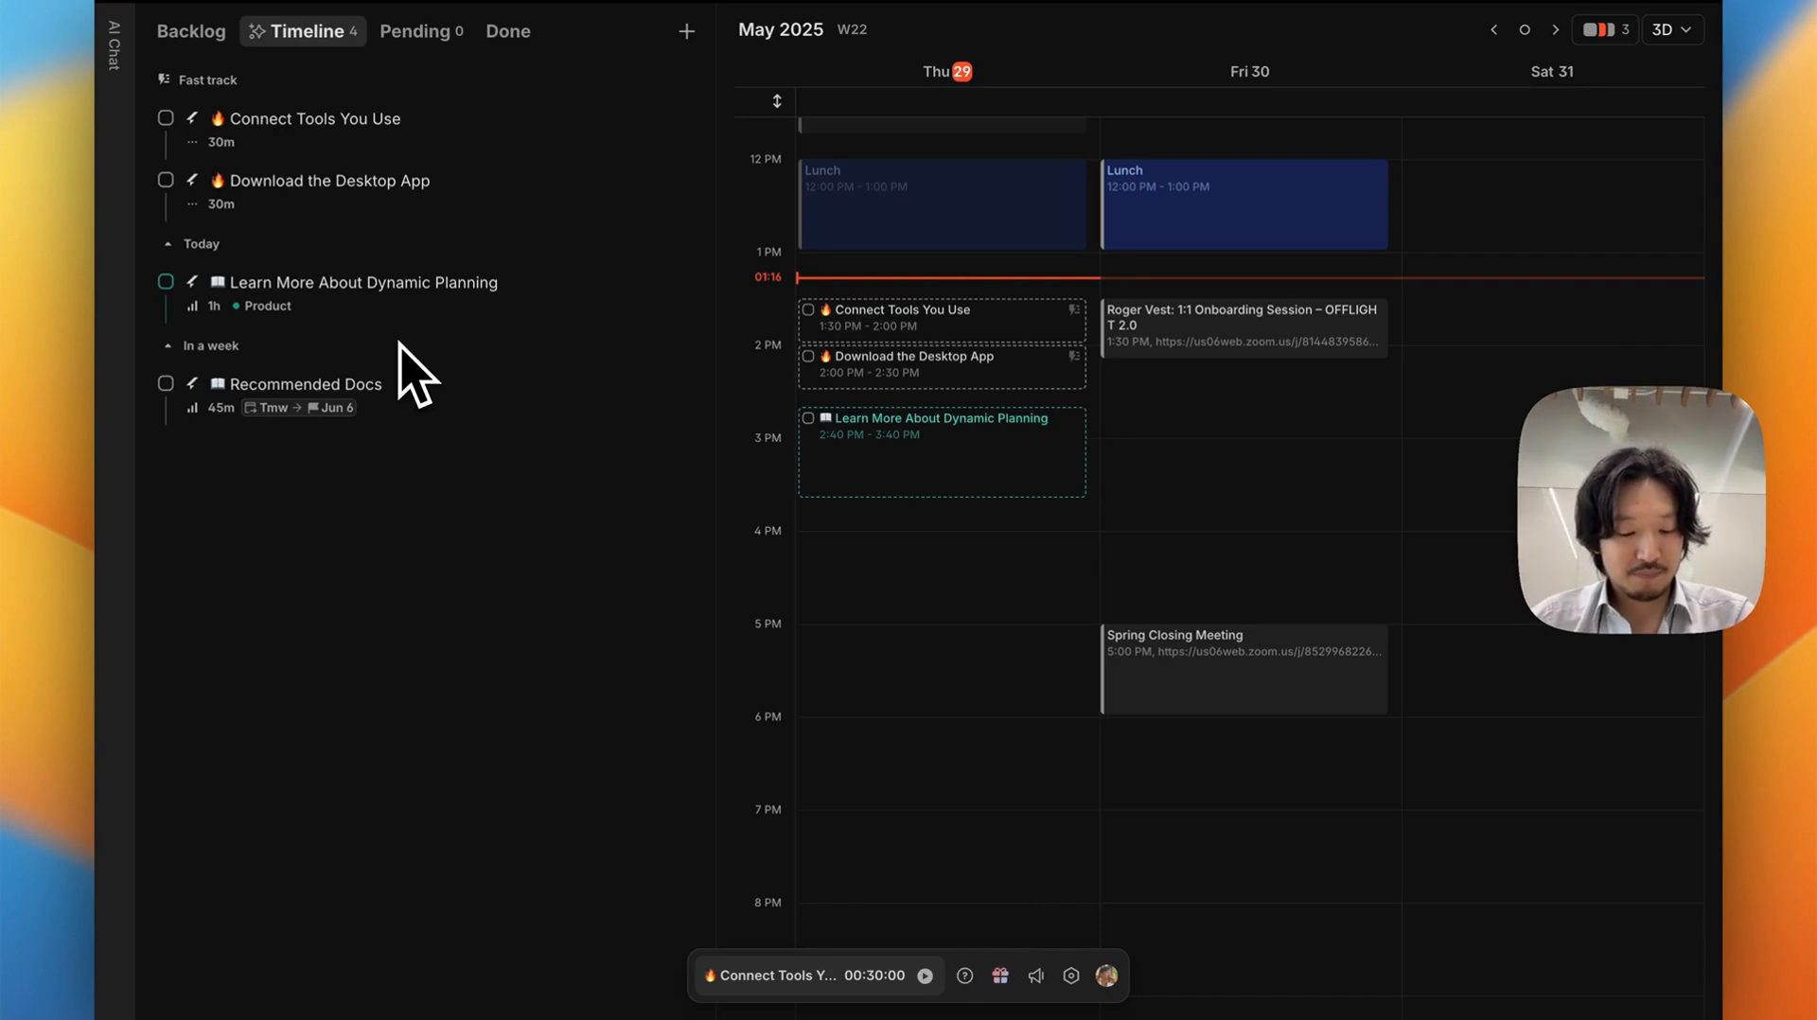
# Place "Recommended Docs" first in the fast track and start the focus timer on "Download the Desktop App"
pyautogui.press('Down')
pyautogui.press('Down')
pyautogui.press('Down')
pyautogui.press('Down')
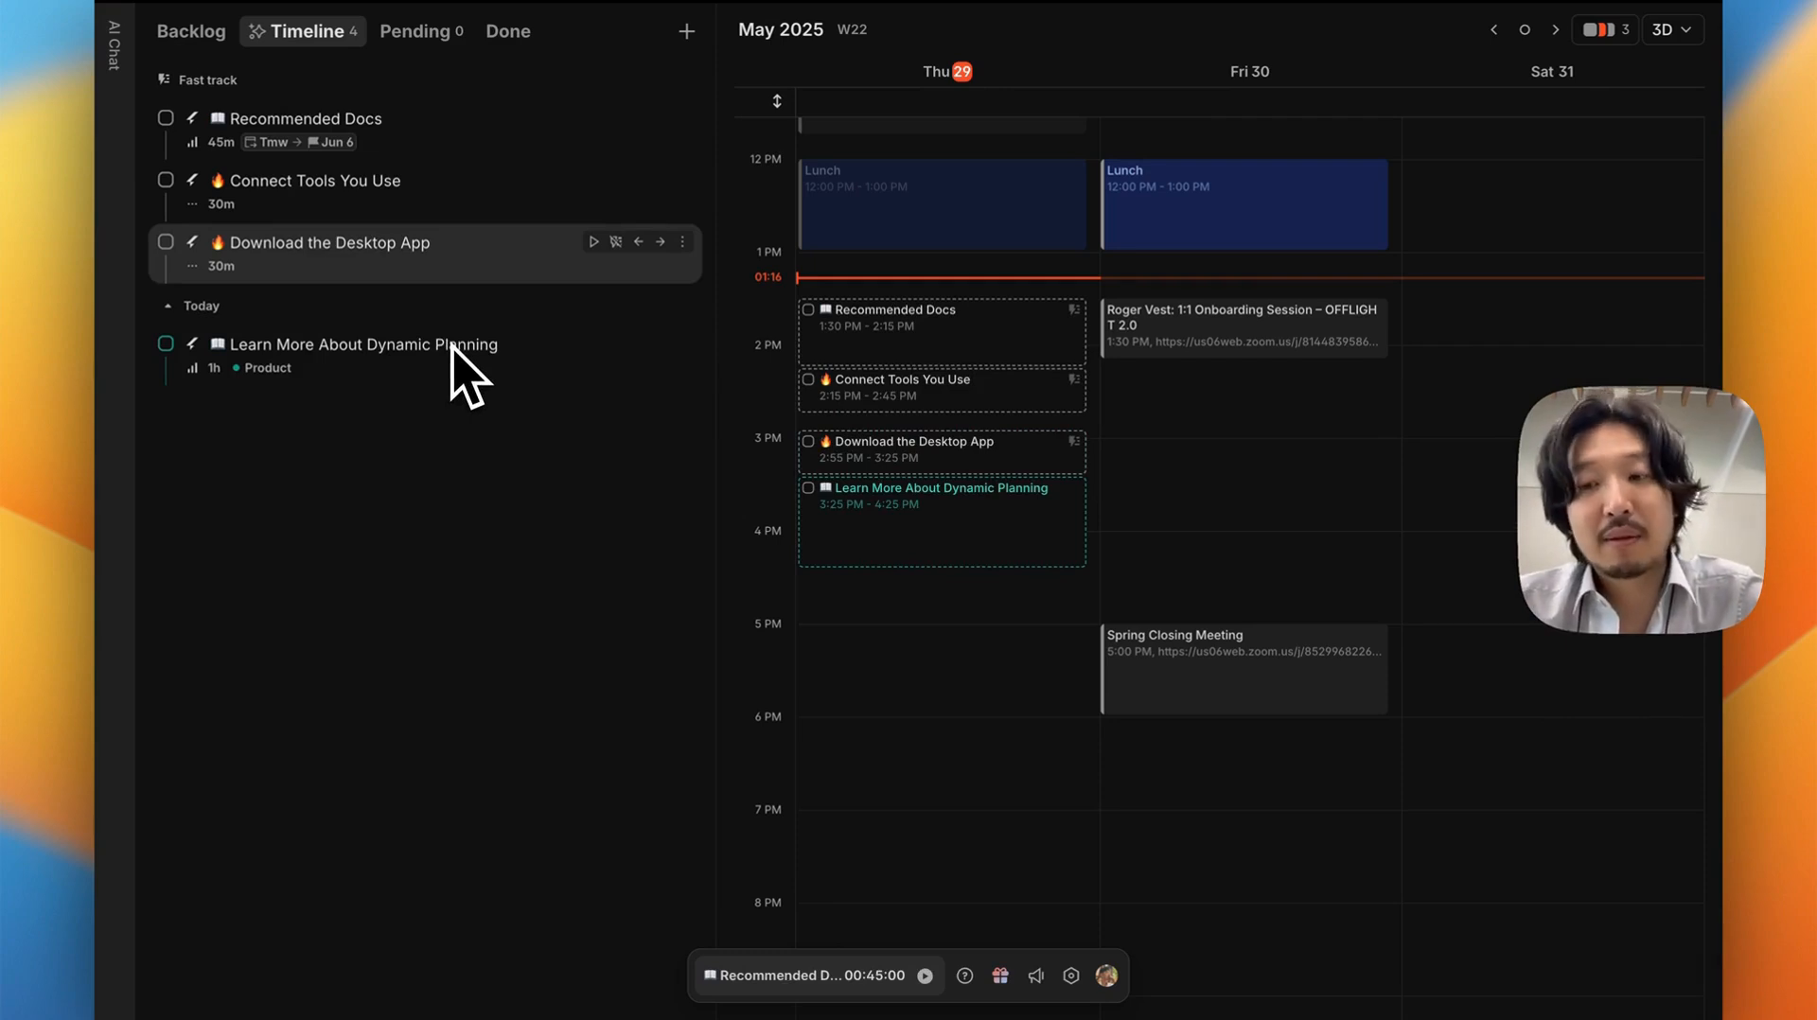
pyautogui.press('f')
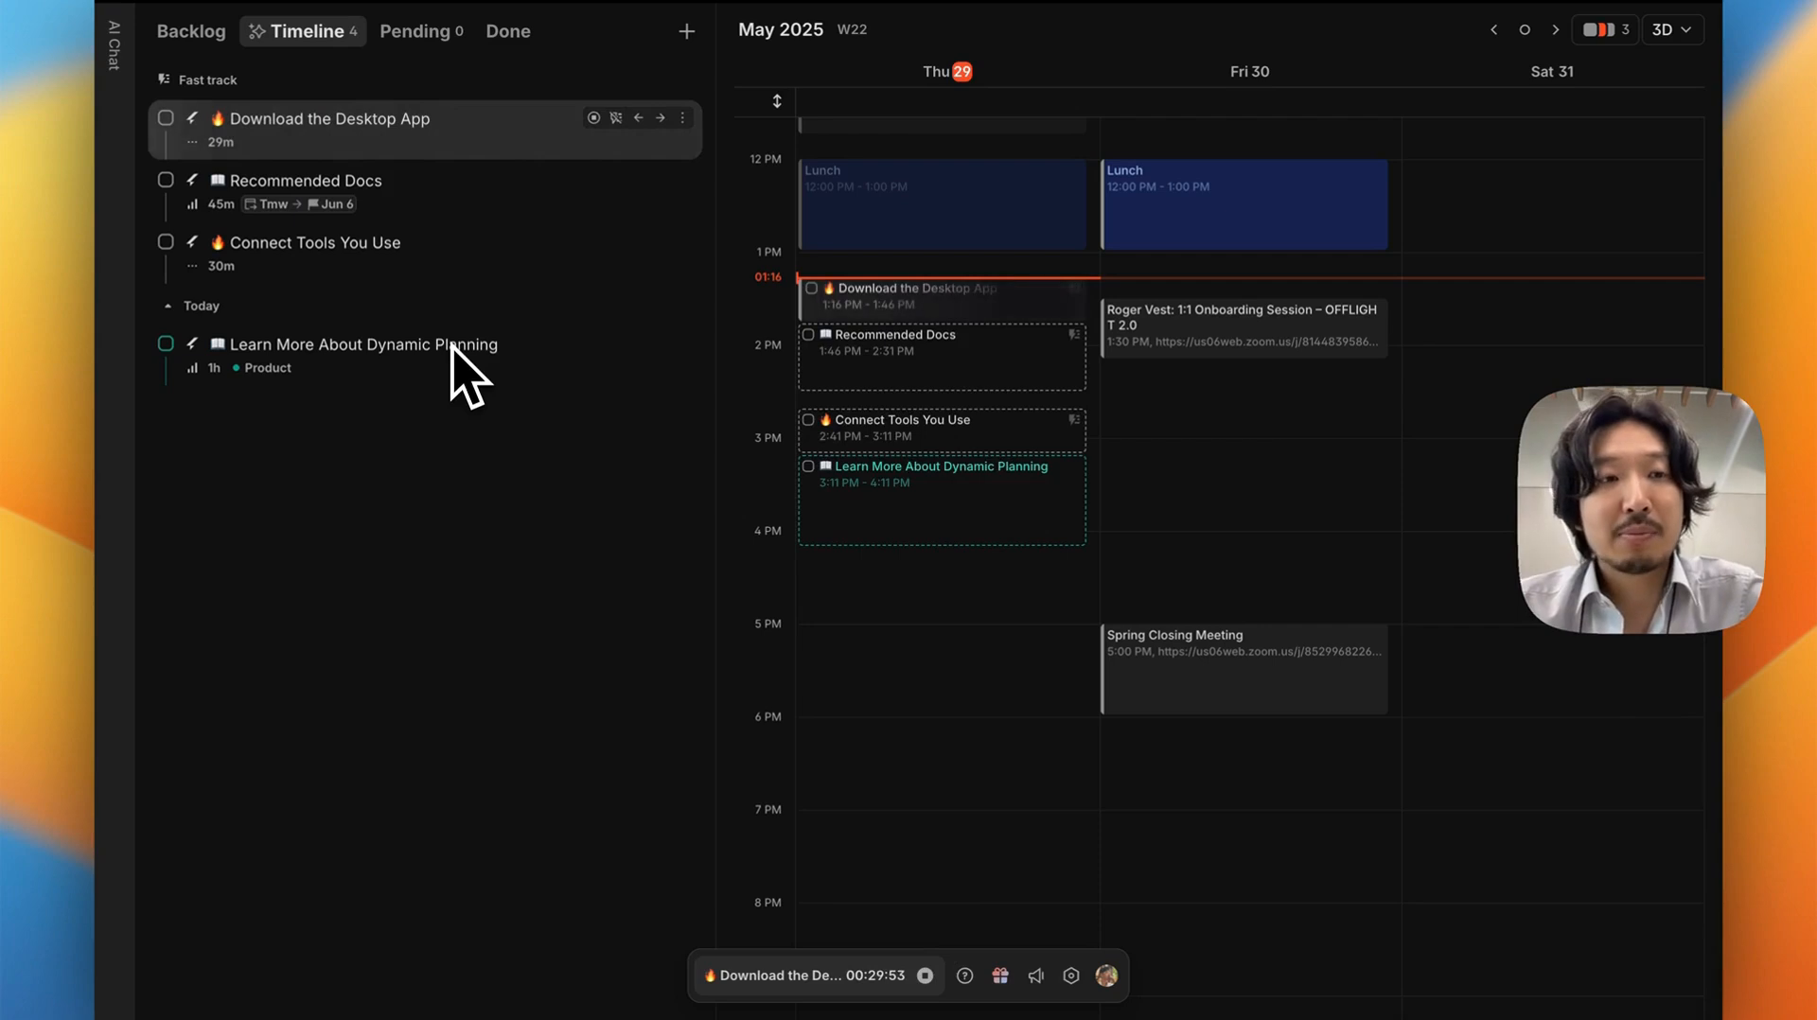
# Switch the running focus timer to the "Connect Tools You Use" task and stop it
pyautogui.press('Down')
pyautogui.press('Down')
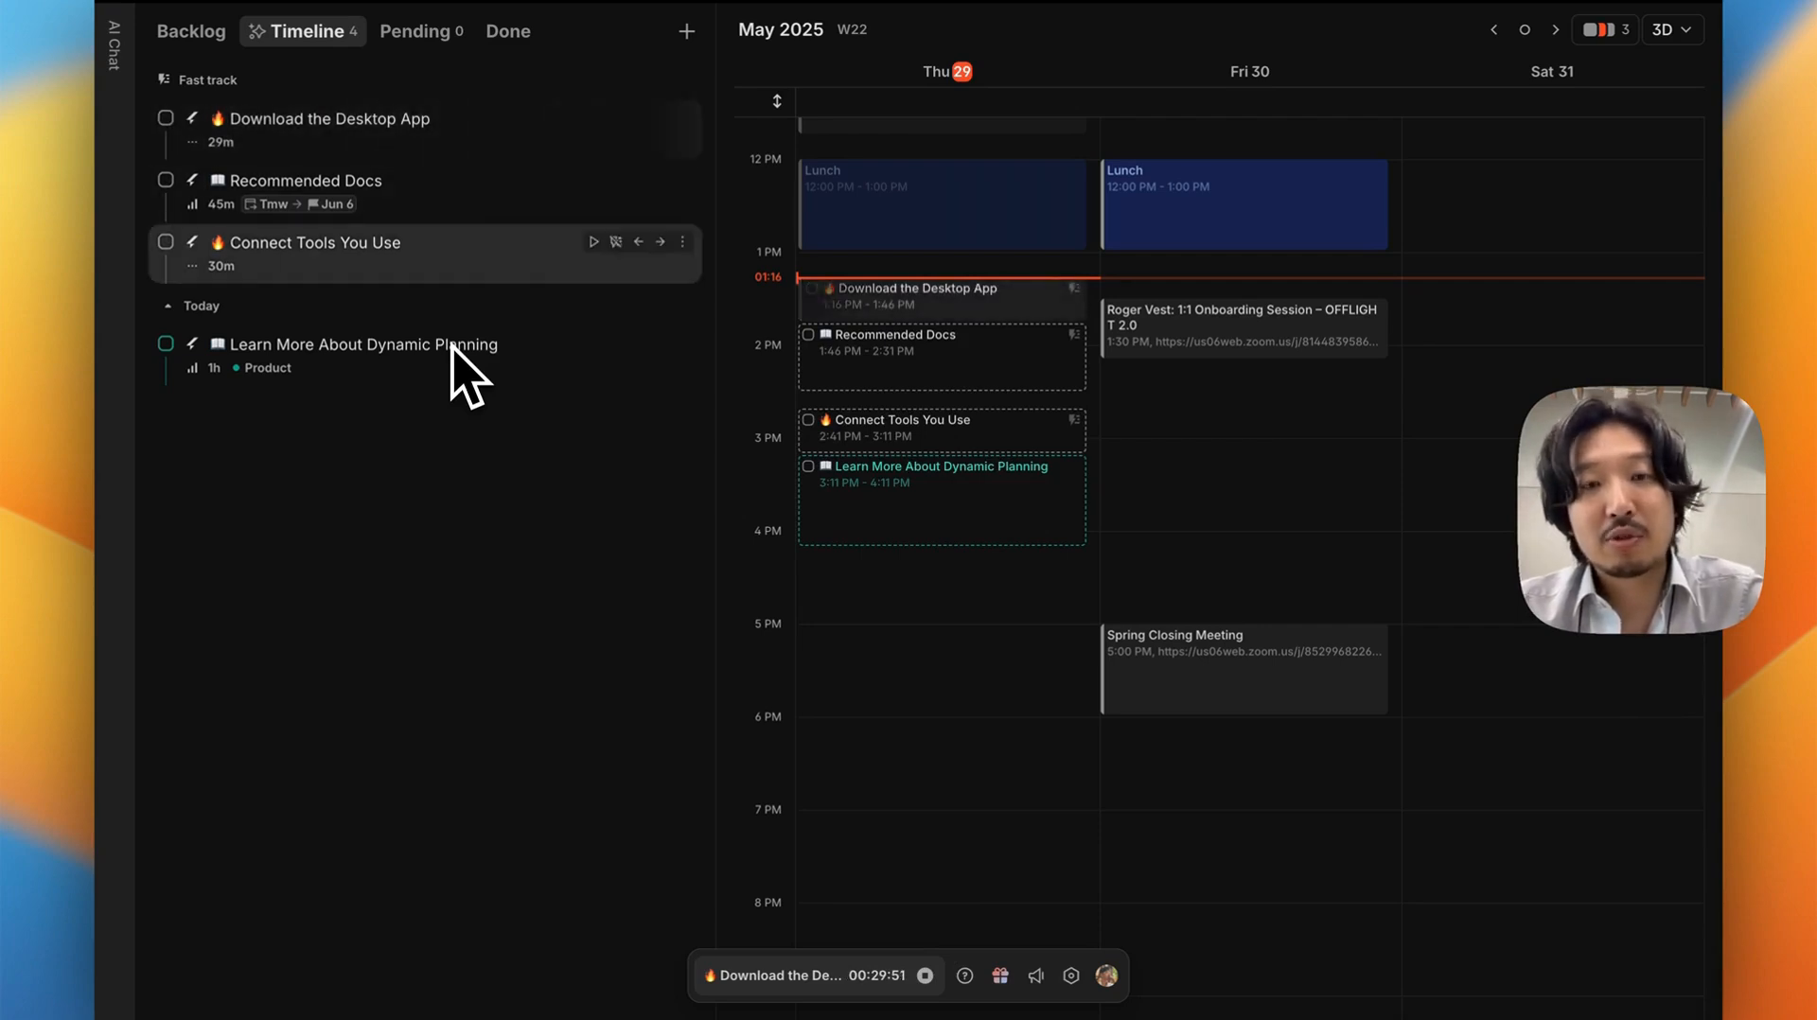
pyautogui.press('f')
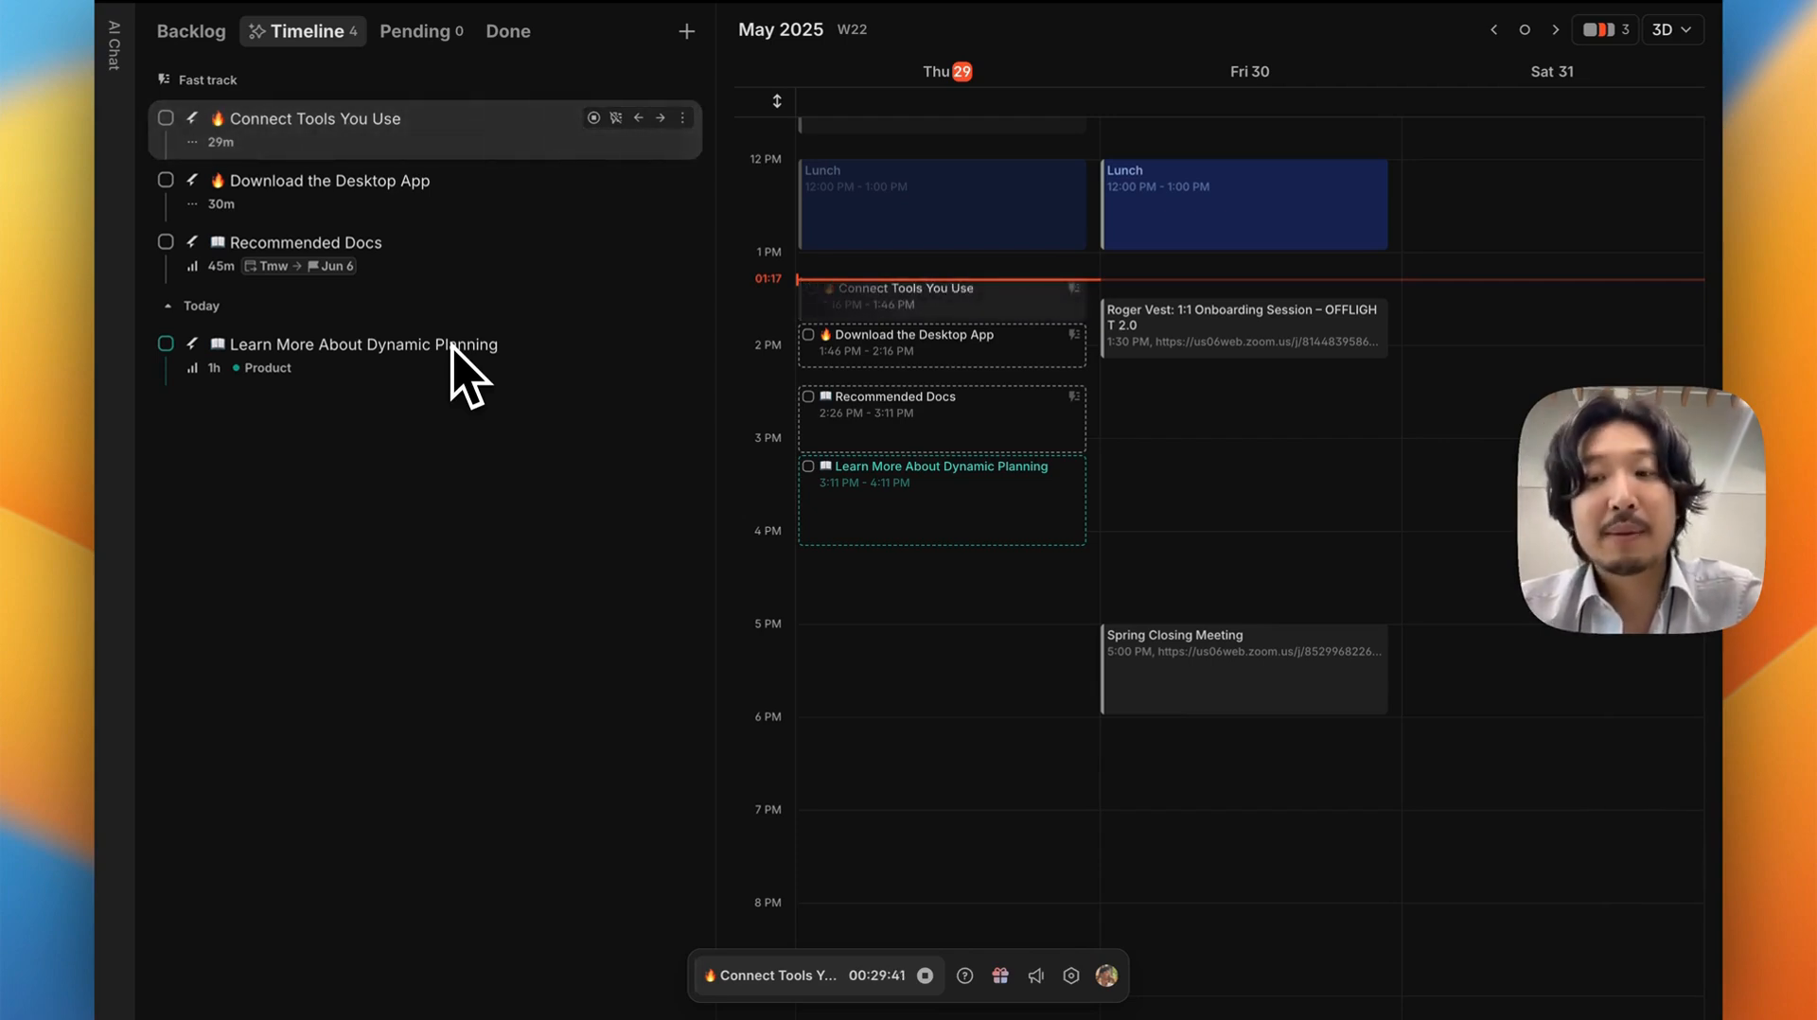
pyautogui.press('space')
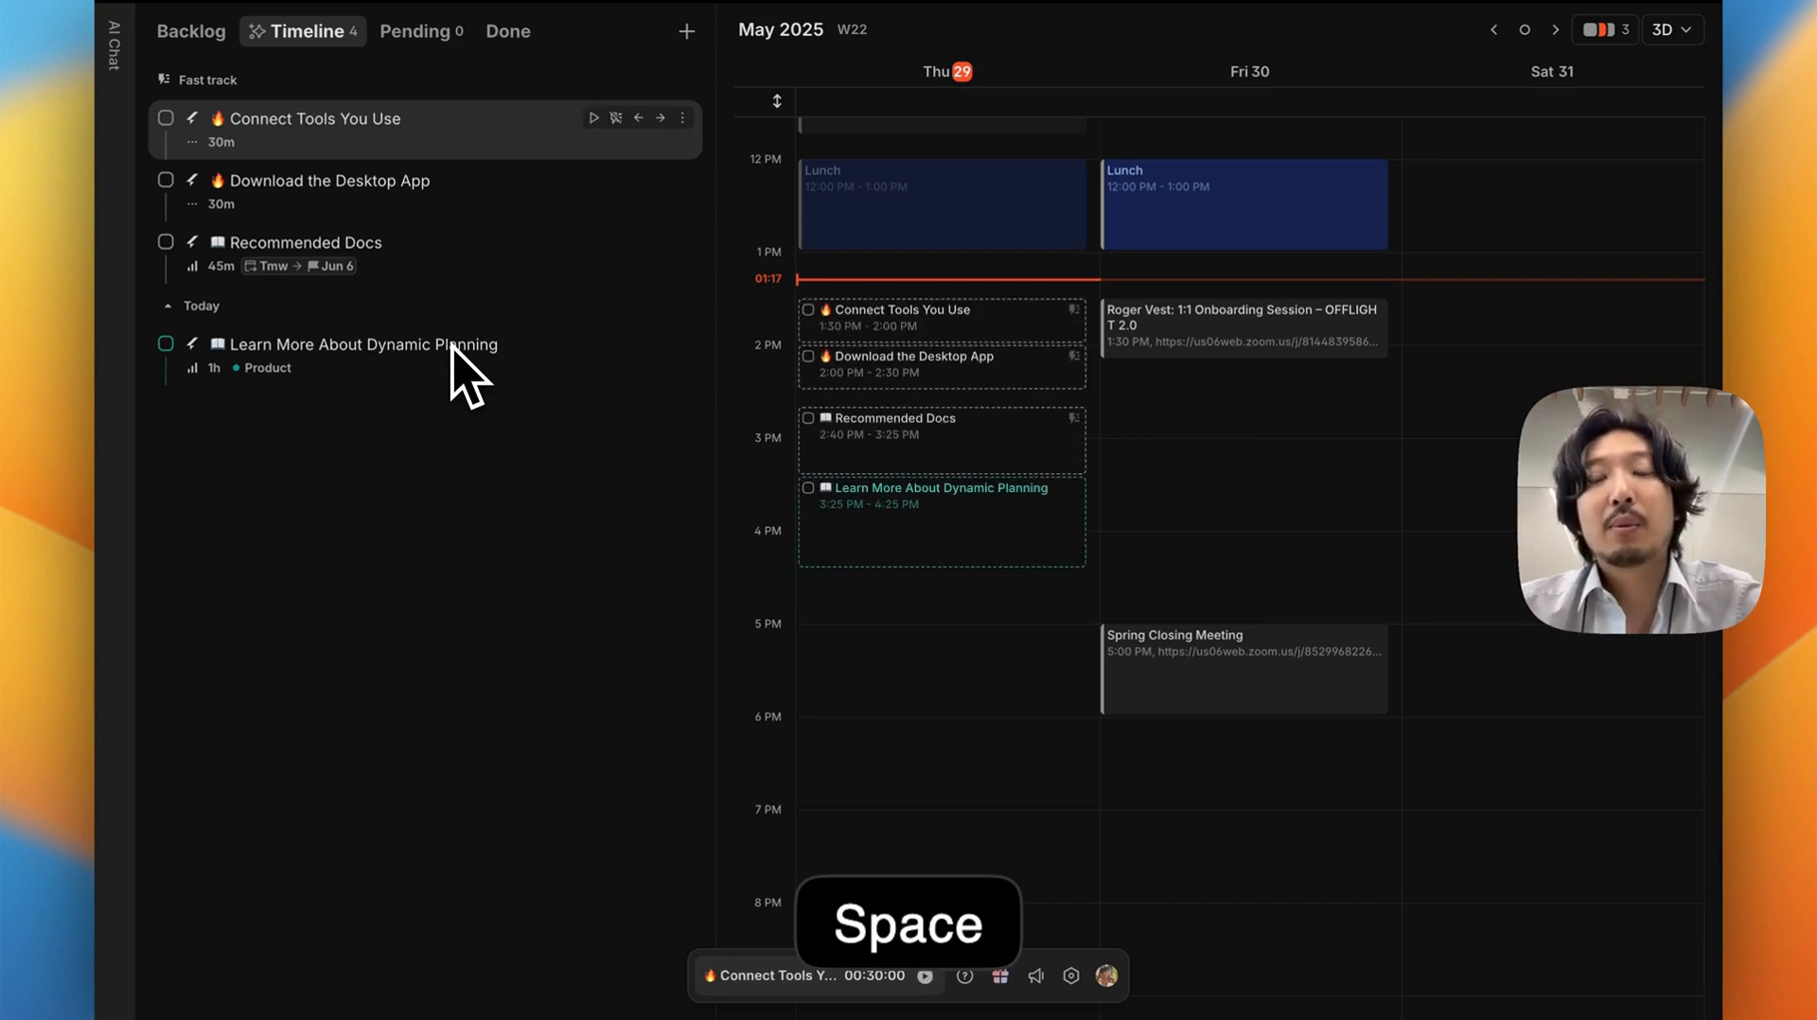